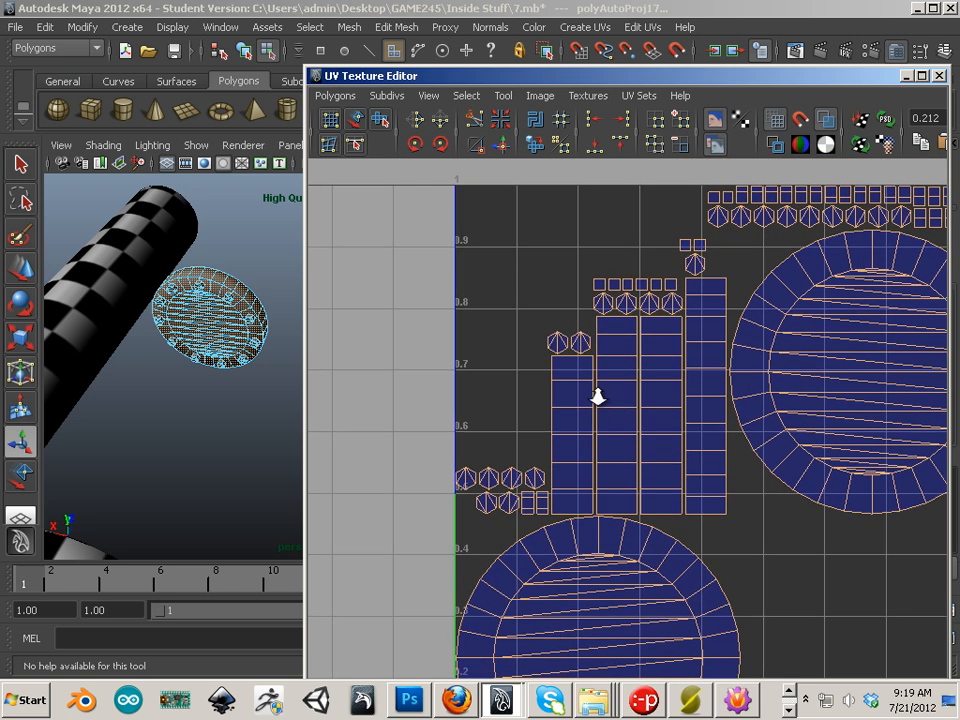
Step: Centre the pivot of the bolted disc and move it about 120 cm in negative X, away from the pipe
alt+right_drag(598, 391, 685, 424)
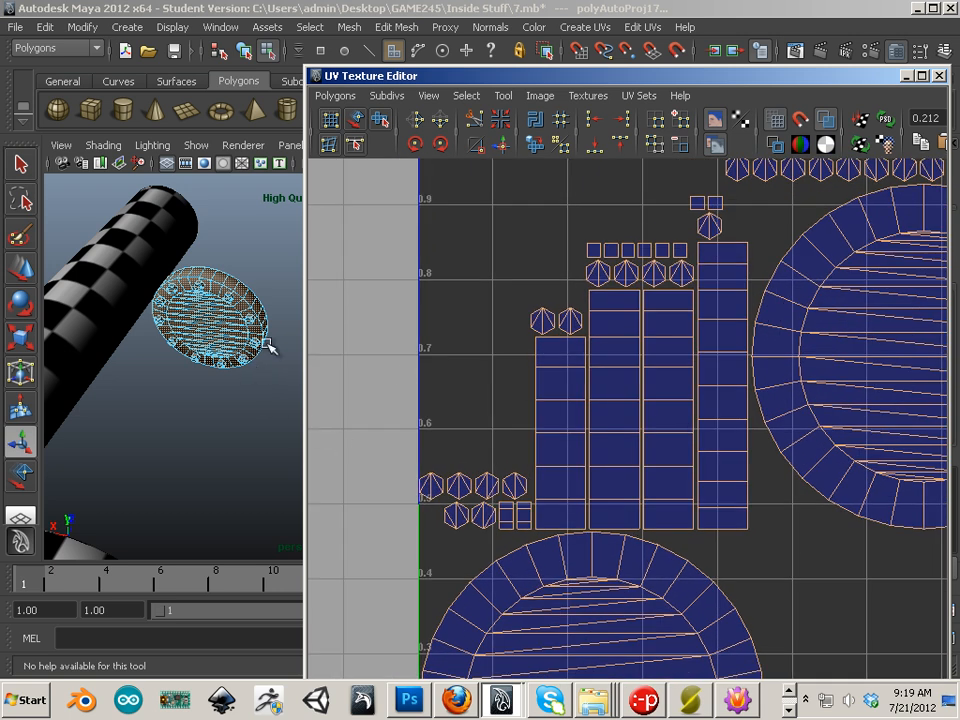
mouse_move(238, 322)
right_down()
mouse_move(262, 314)
mouse_move(248, 318)
right_up()
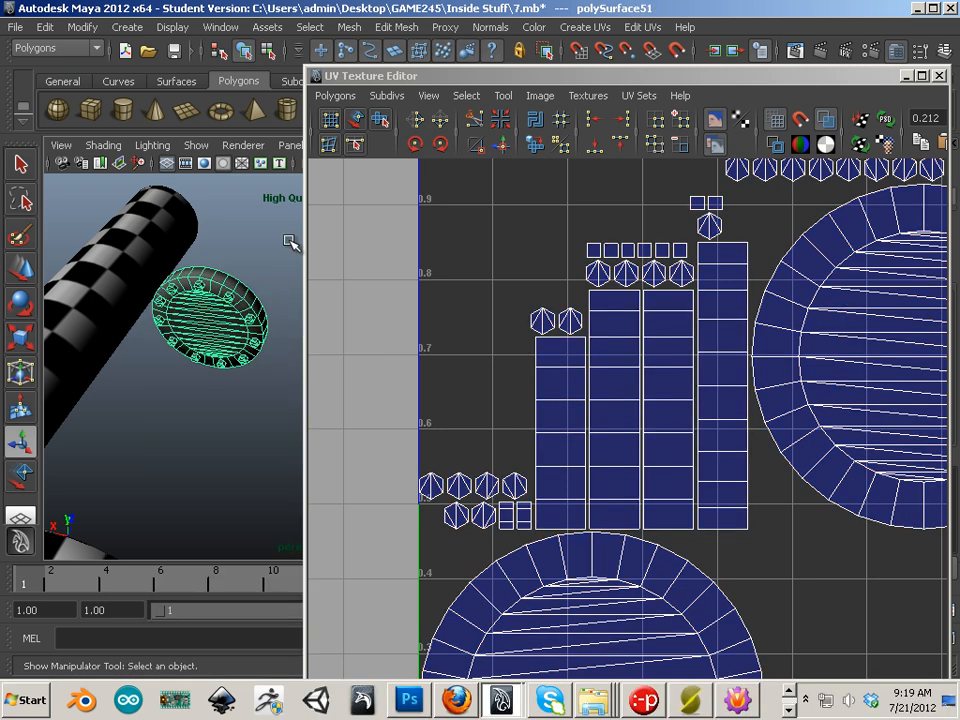
click(21, 273)
alt+middle_drag(176, 301, 138, 296)
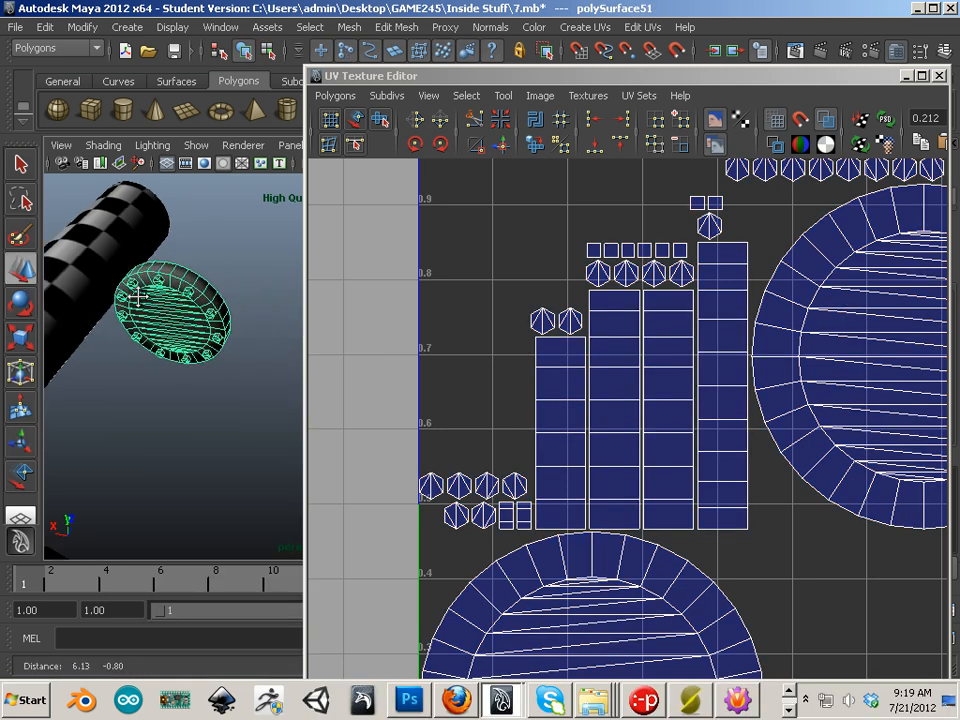
alt+right_drag(138, 296, 63, 316)
alt+right_drag(197, 402, 125, 388)
click(86, 30)
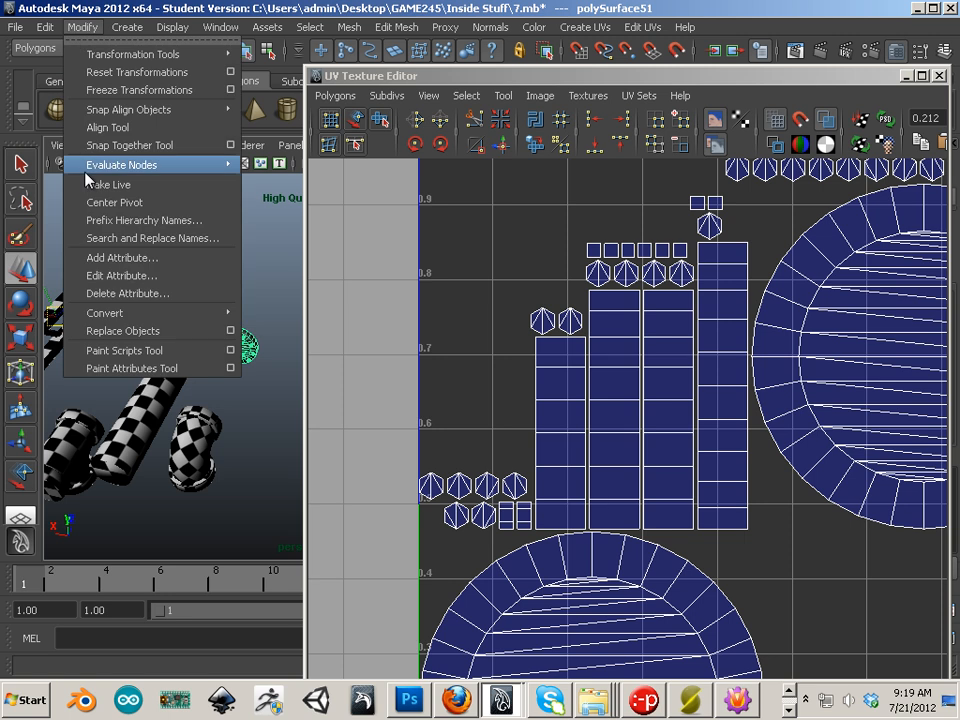
click(98, 202)
drag(182, 337, 268, 369)
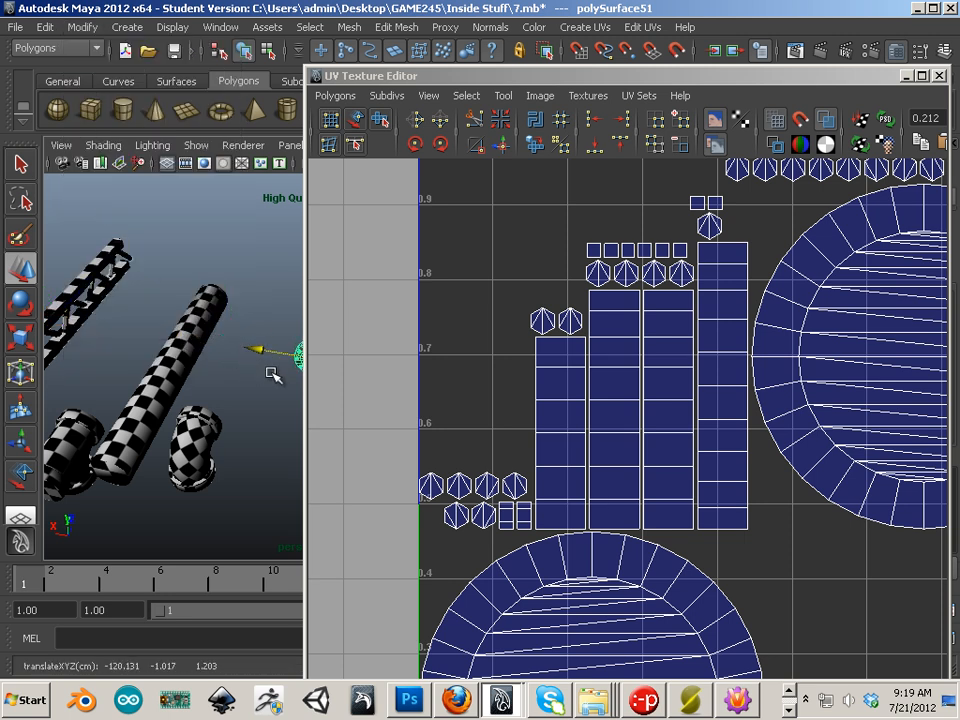
Step: Separate the bolted disc mesh into its individual disc and bolt objects
alt+middle_drag(270, 373, 152, 341)
alt+drag(152, 341, 176, 335)
alt+right_drag(238, 384, 103, 395)
alt+drag(103, 395, 176, 376)
alt+right_drag(176, 376, 278, 394)
alt+middle_drag(270, 390, 205, 388)
alt+right_drag(205, 388, 302, 394)
alt+drag(178, 372, 246, 390)
alt+middle_drag(246, 390, 196, 388)
alt+right_drag(210, 390, 372, 412)
alt+middle_drag(163, 344, 235, 338)
click(347, 29)
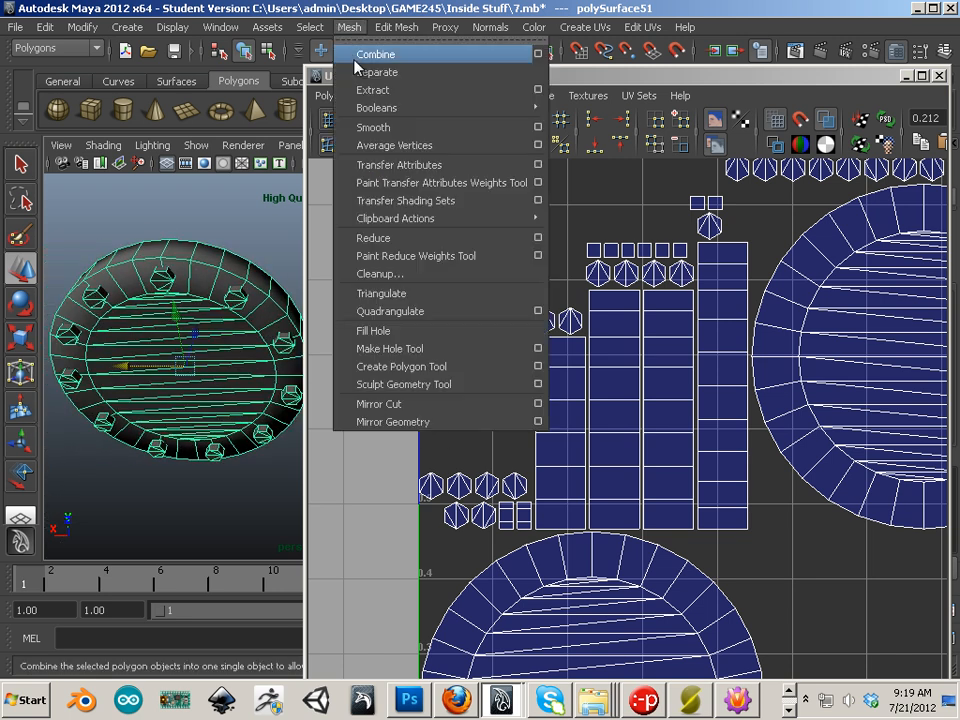
click(357, 57)
Step: Apply automatic UV mapping to the single bolt near the disc's upper edge
key(t)
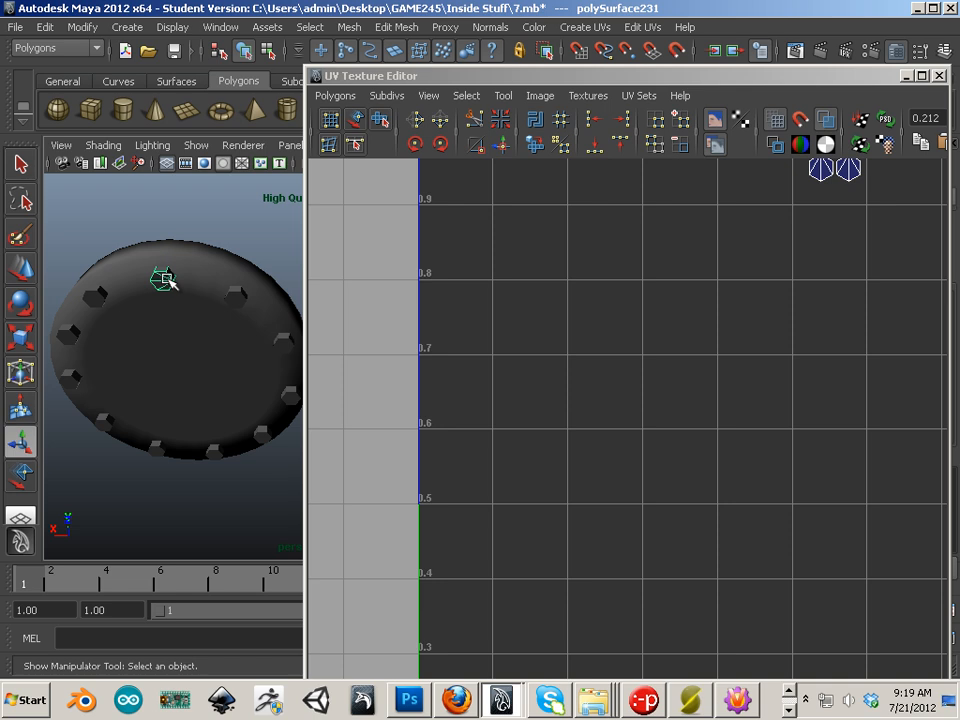
click(572, 30)
click(610, 109)
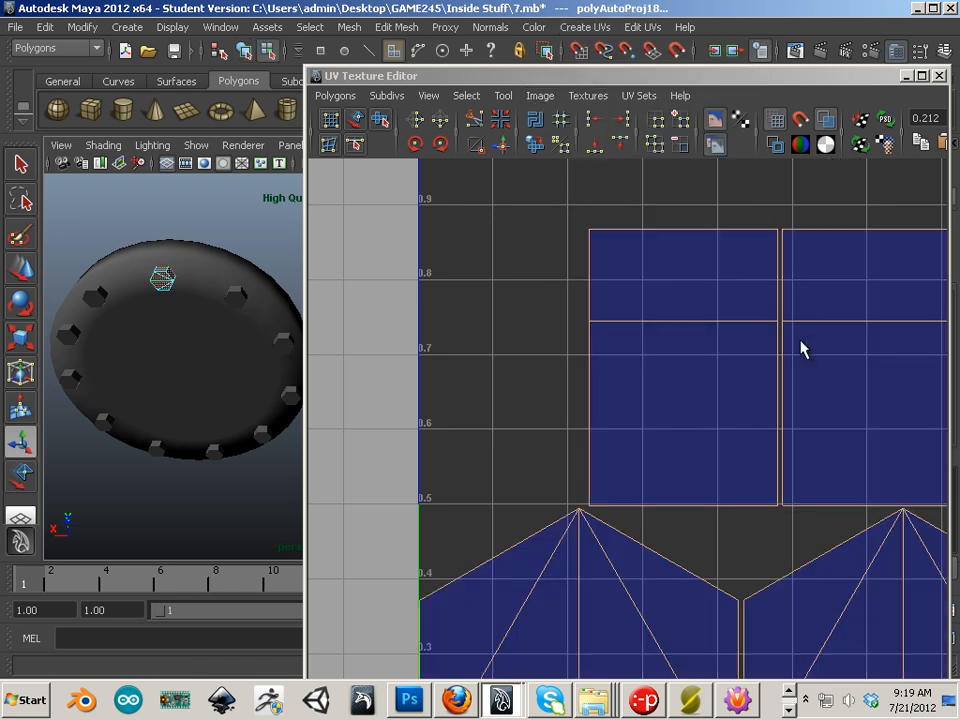
key(a)
Step: Move and sew the bolt's three side shells into one strip and attach both hexagonal caps to it
right_drag(602, 298, 630, 296)
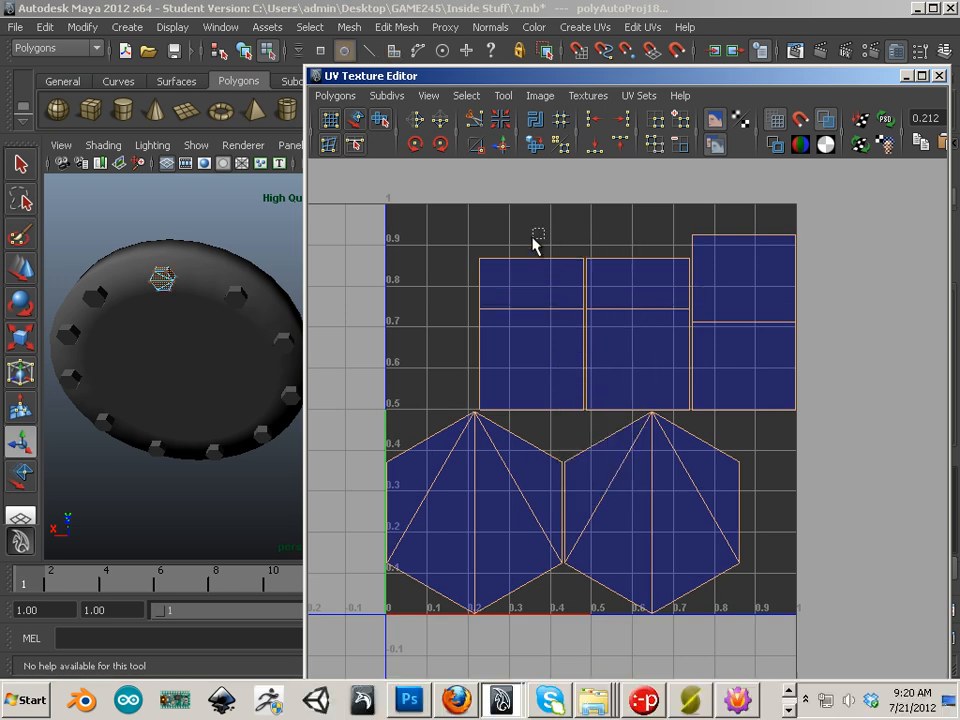
right_drag(518, 280, 553, 231)
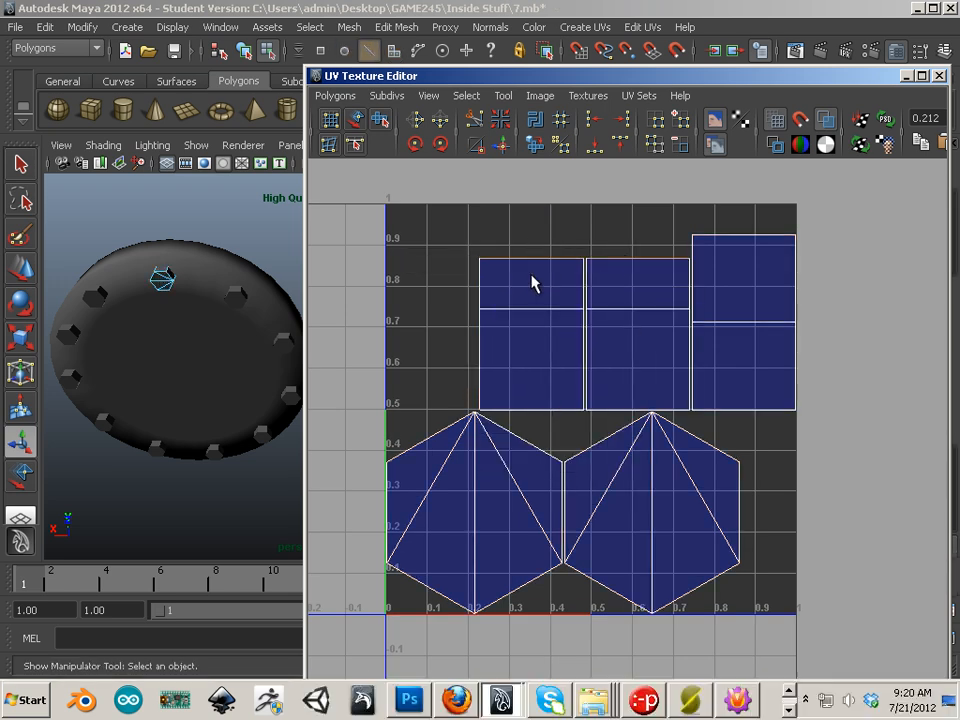
click(588, 289)
click(503, 148)
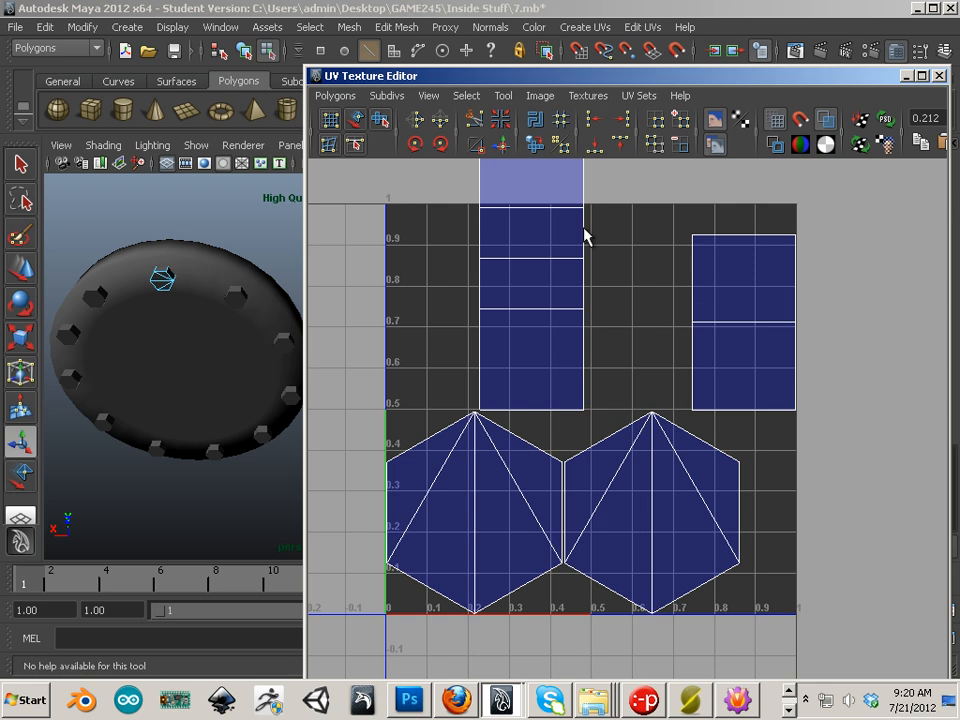
scroll(588, 345, down, 1)
drag(570, 420, 568, 422)
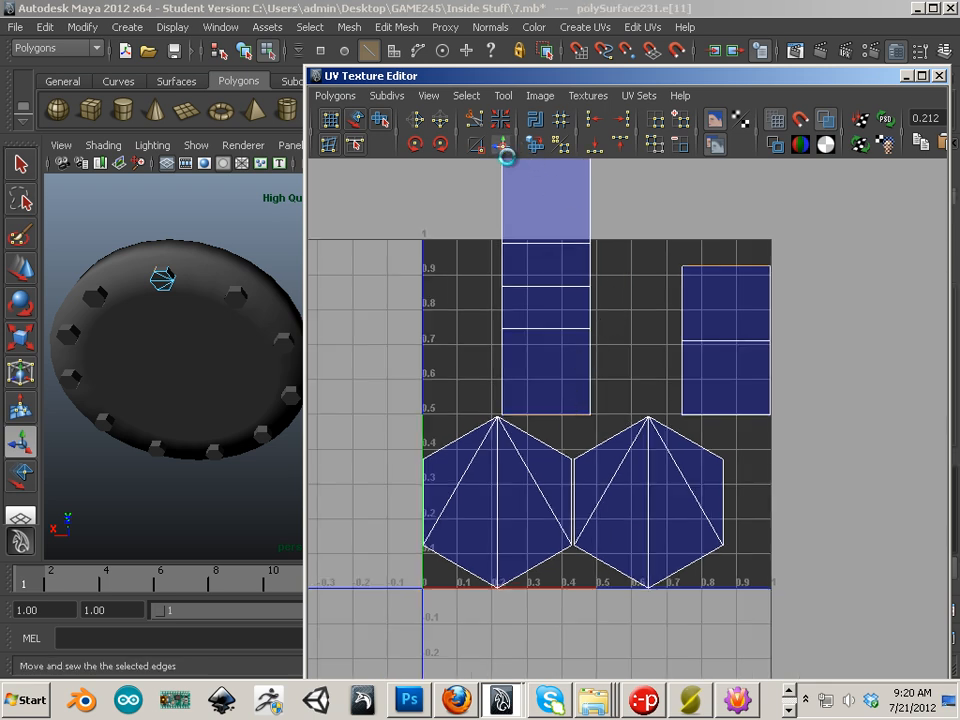
click(506, 150)
drag(607, 282, 607, 282)
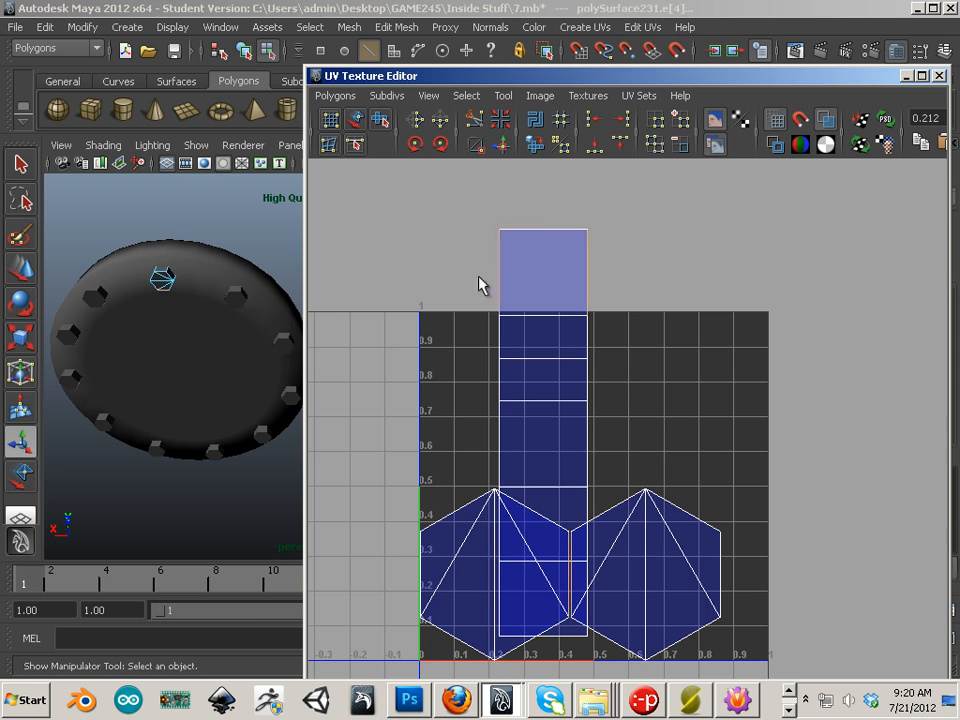
click(501, 147)
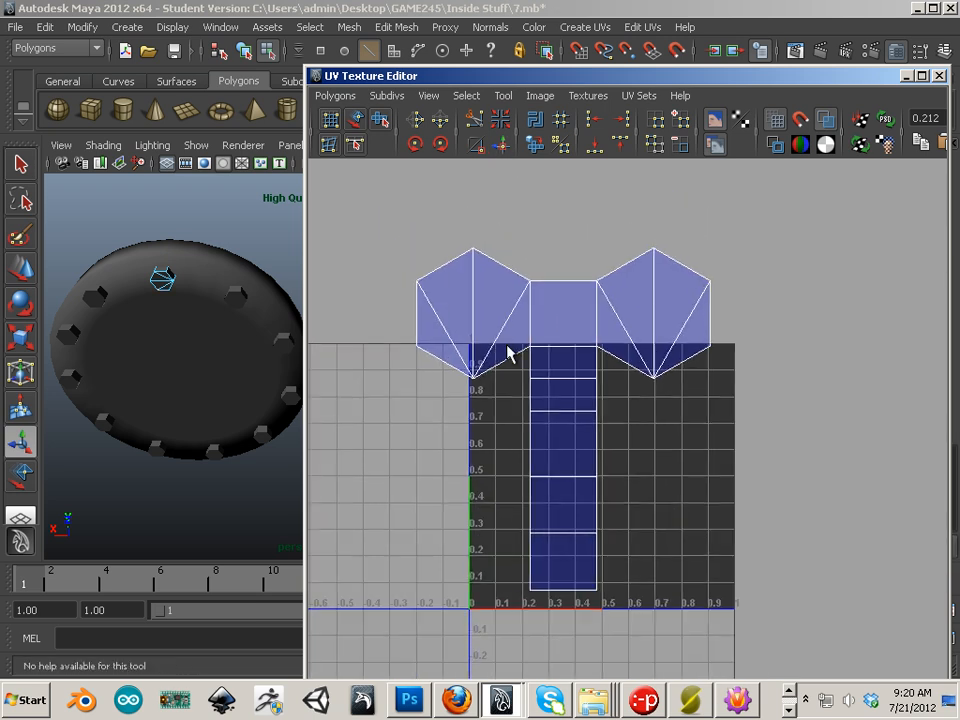
Step: Move and sew the disc's four rim UV strips into two longer strips
alt+drag(190, 345, 200, 319)
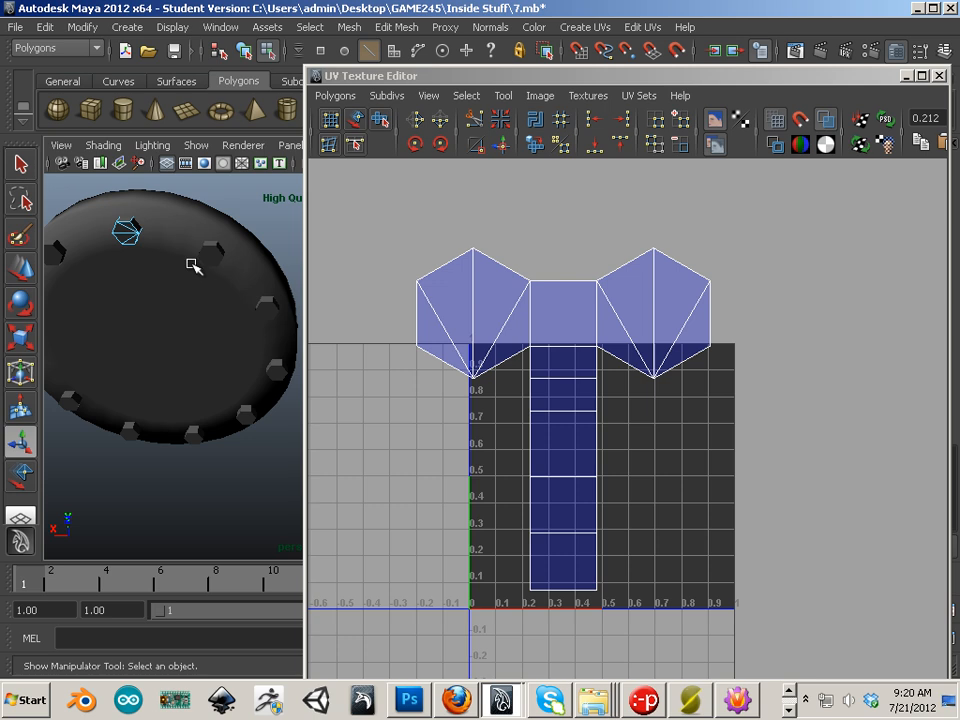
right_drag(193, 265, 240, 240)
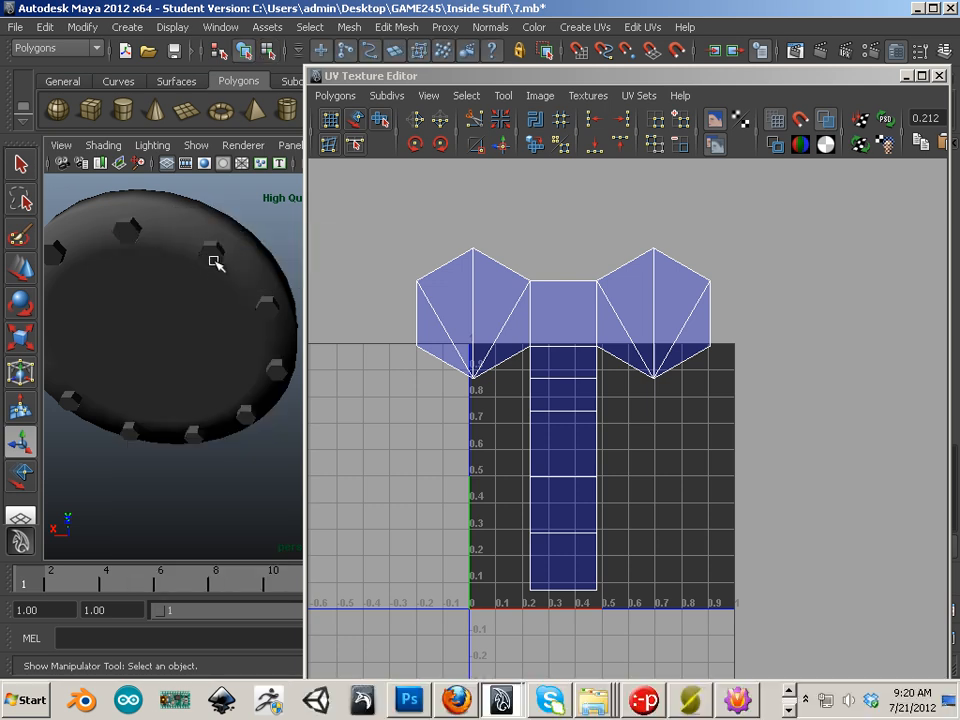
alt+drag(178, 418, 227, 375)
click(251, 332)
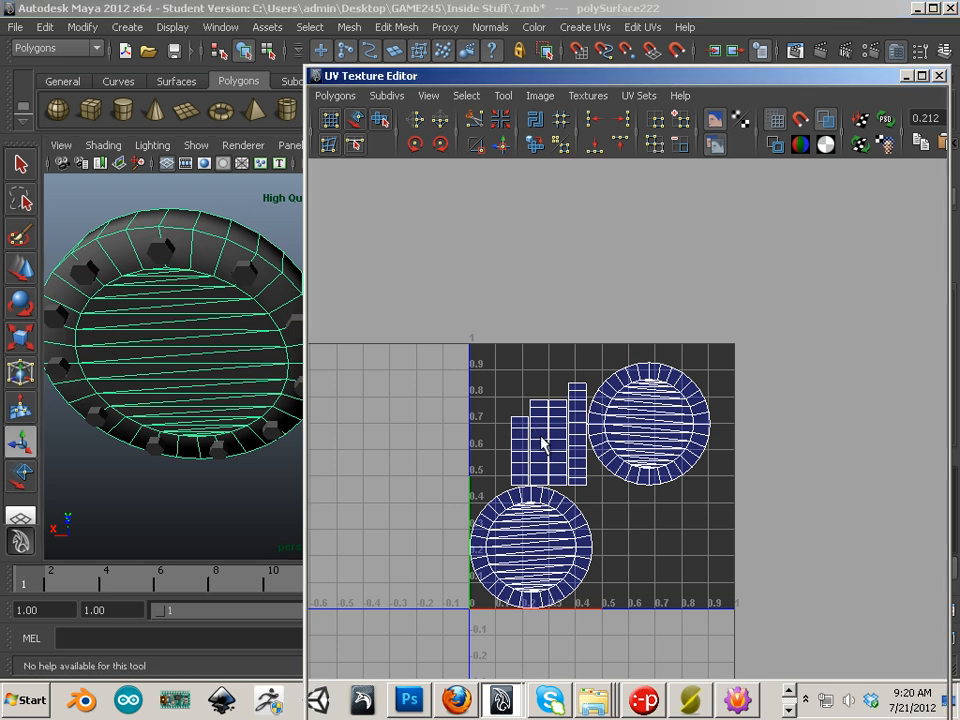
right_drag(540, 440, 568, 395)
alt+right_drag(570, 400, 734, 440)
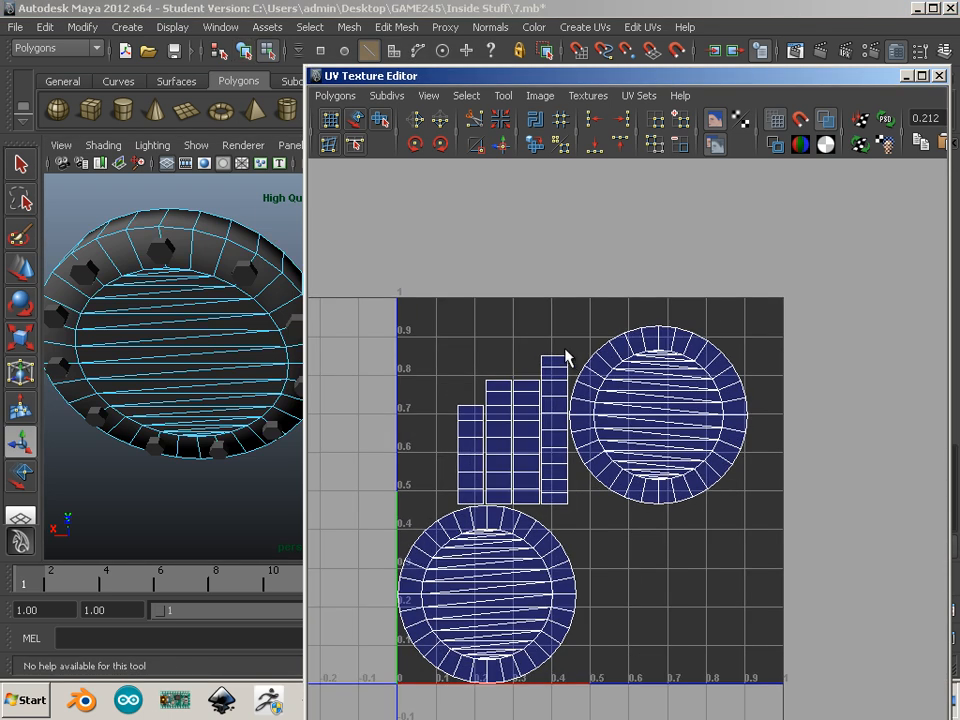
click(555, 357)
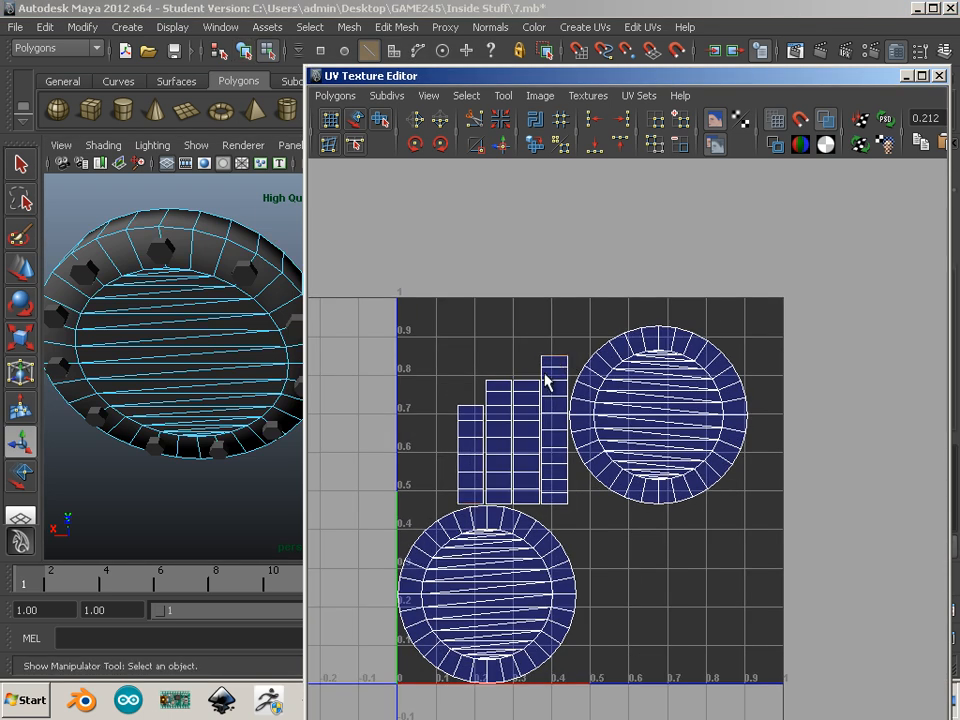
click(533, 146)
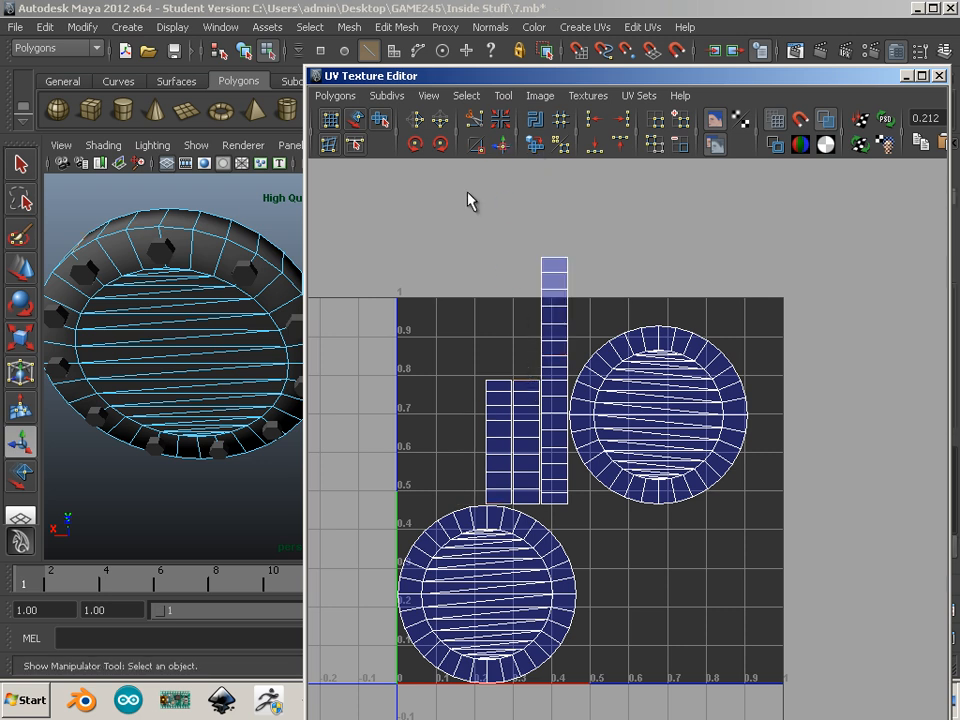
click(501, 147)
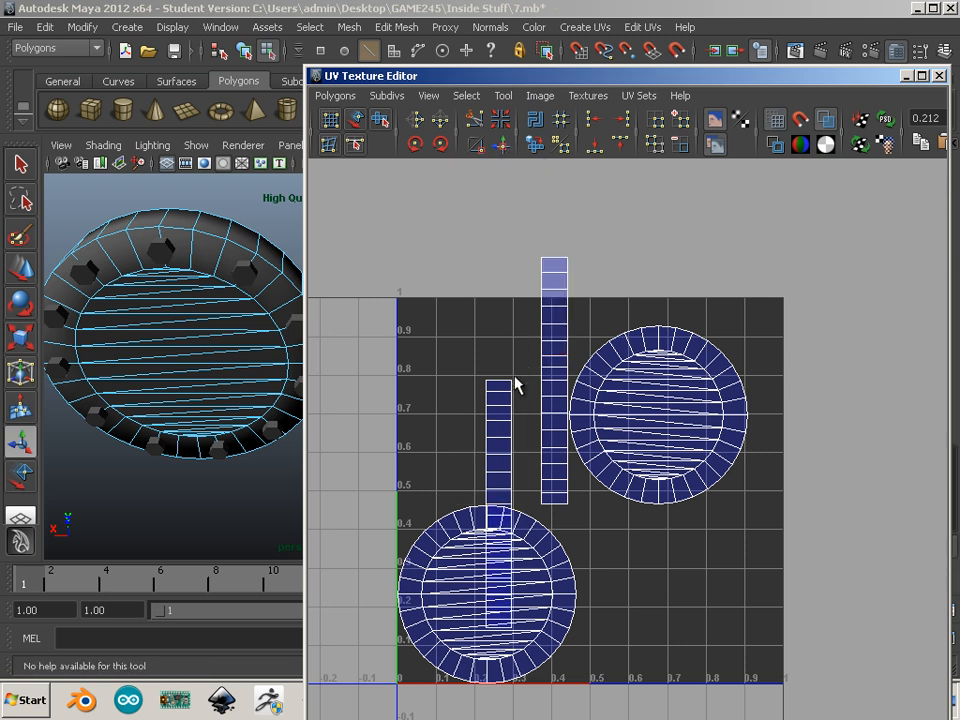
click(500, 393)
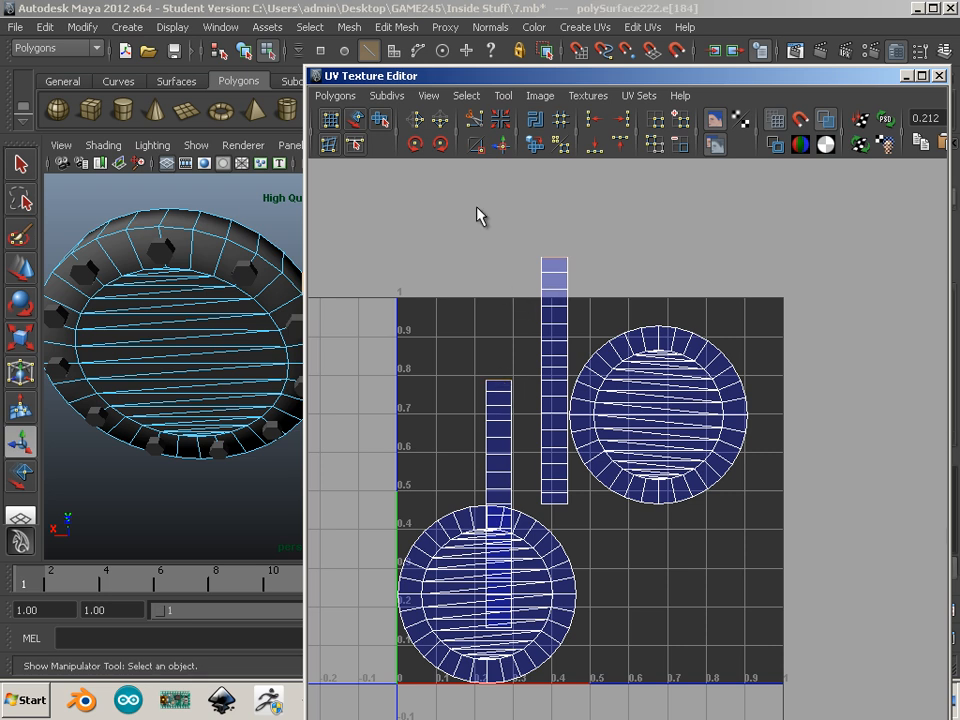
Step: Move the rim UV strip that overlaps the lower circular shell up beside the other rim strip
right_drag(505, 390, 549, 388)
drag(521, 371, 503, 400)
ctrl+right_drag(503, 398, 544, 370)
key(w)
drag(487, 465, 519, 379)
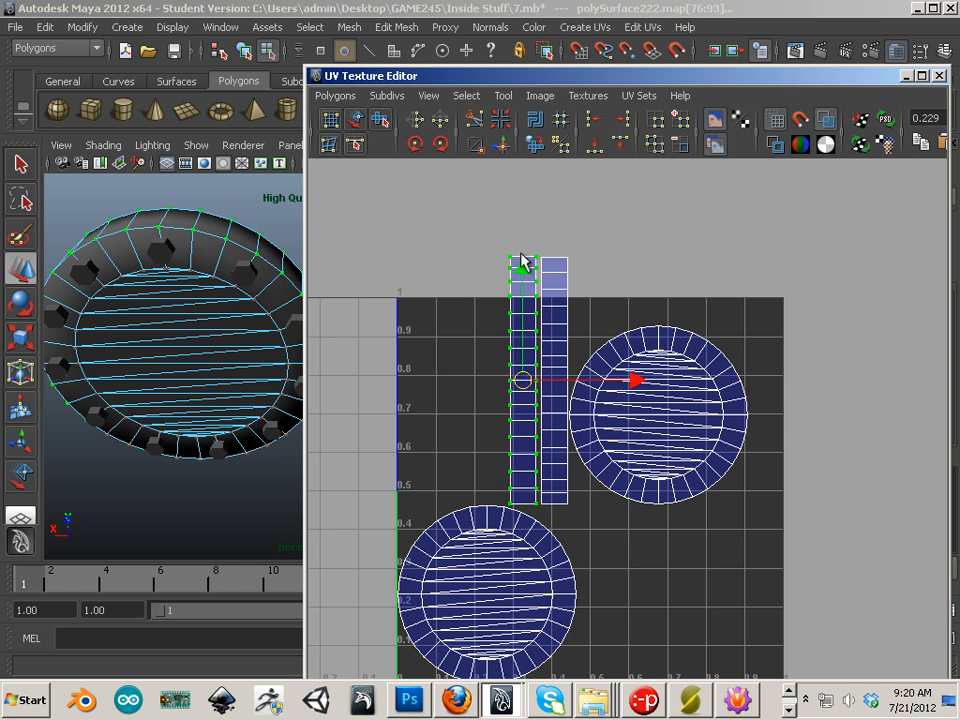
Step: Assign the checker material to the disc and the unwrapped bolt
alt+middle_drag(529, 535, 592, 424)
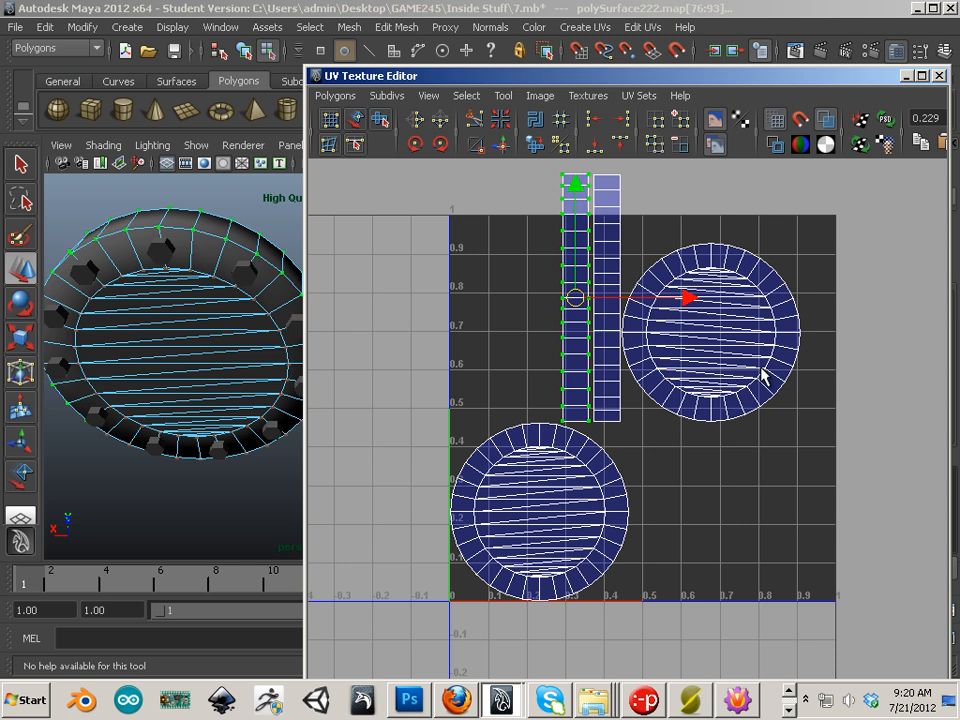
click(163, 254)
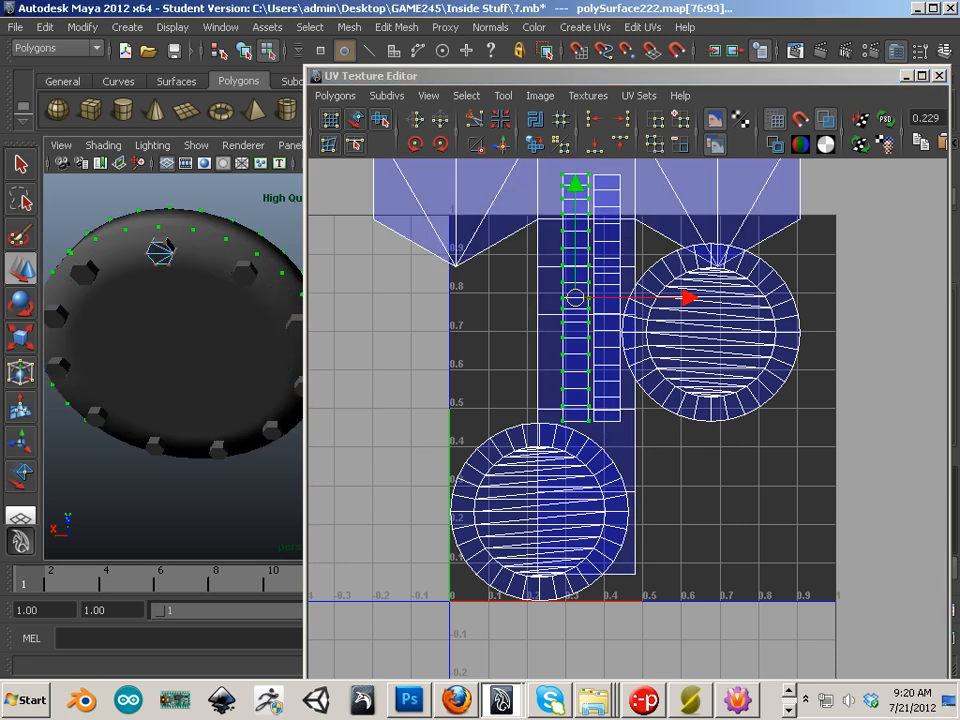
middle_drag(388, 401, 195, 294)
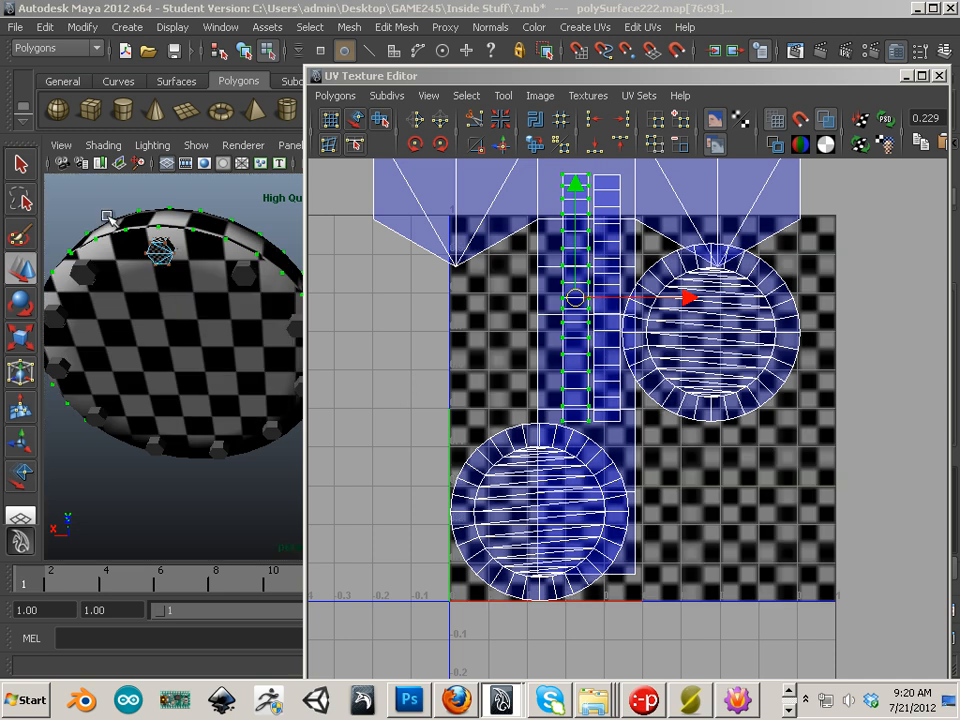
Step: Select all UVs of the bolt's sewn shell
alt+middle_drag(525, 373, 497, 480)
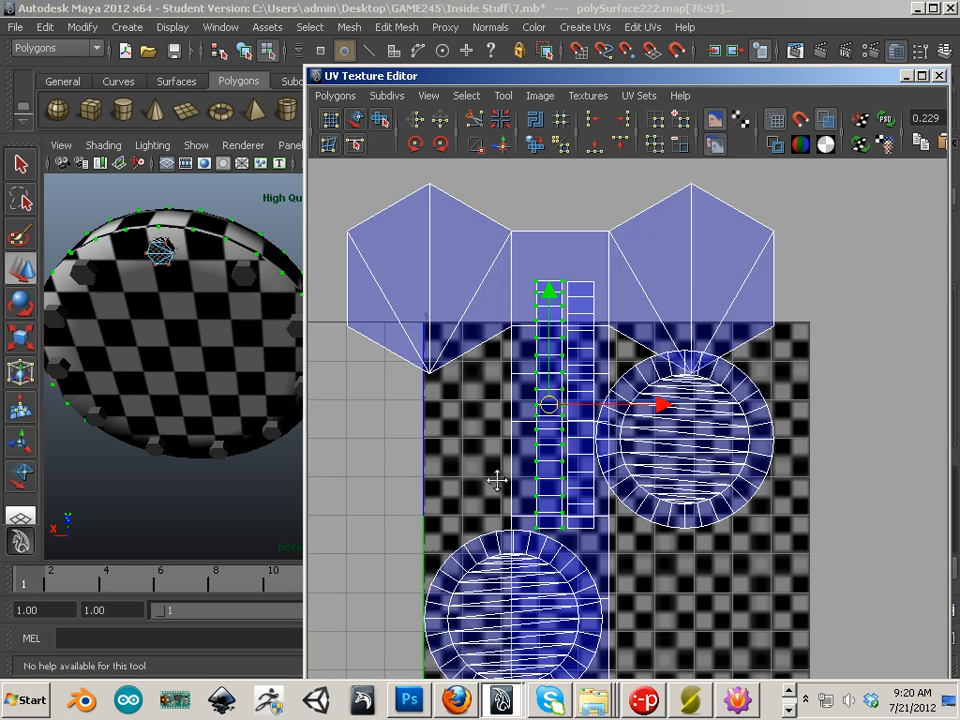
scroll(490, 440, down, 2)
right_drag(467, 308, 538, 302)
click(465, 235)
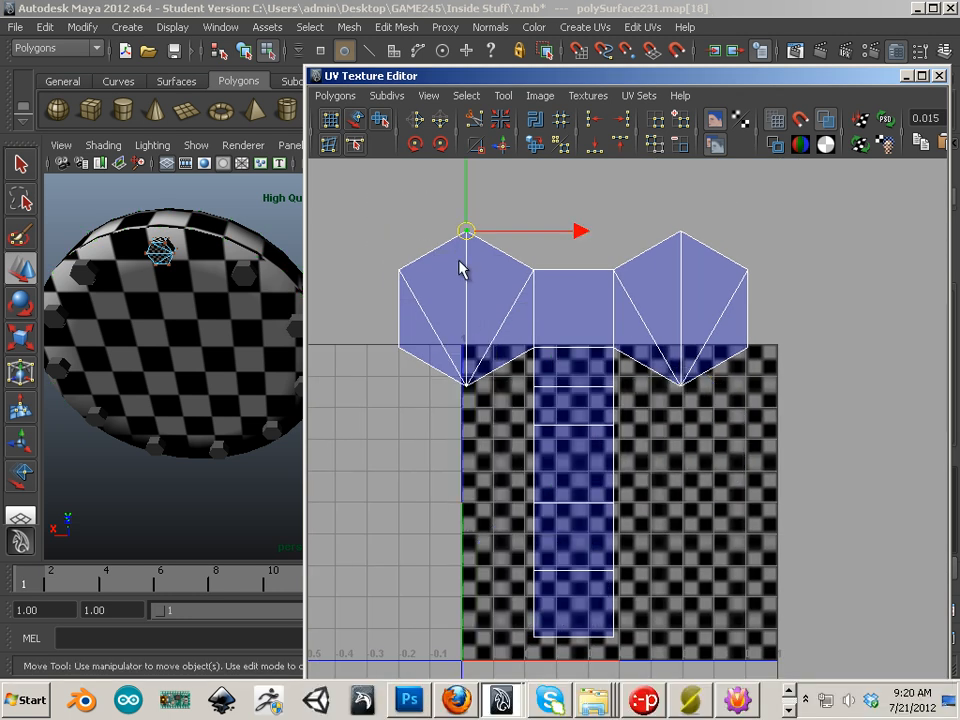
right_drag(463, 252, 476, 251)
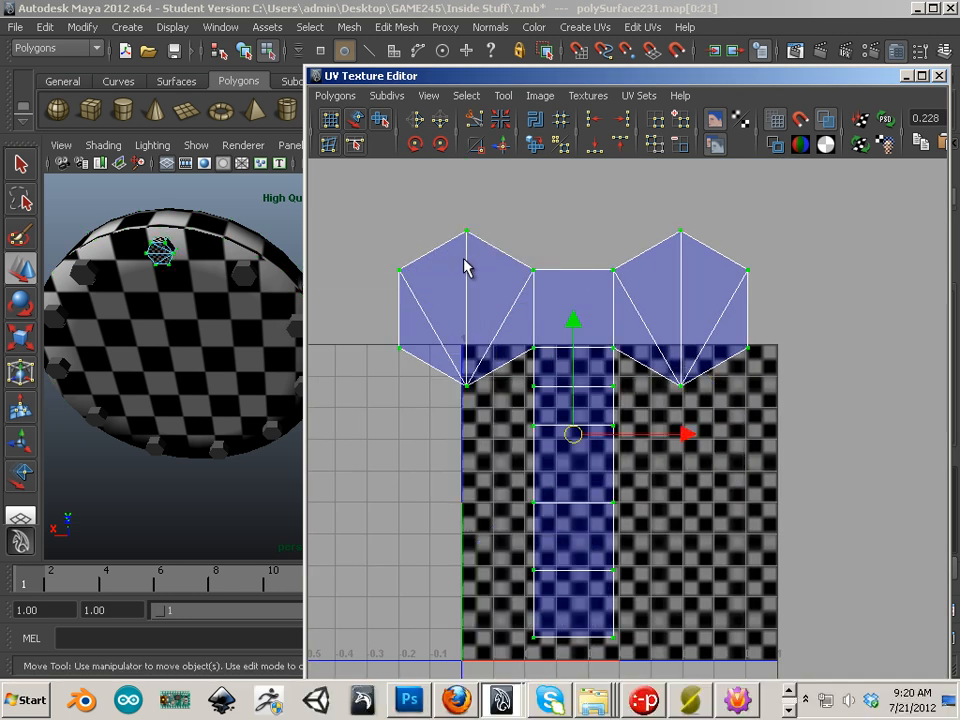
Step: Select the disc and the unwrapped bolt together and lay out their UVs within the 0 to 1 space
right_drag(167, 310, 209, 285)
click(188, 283)
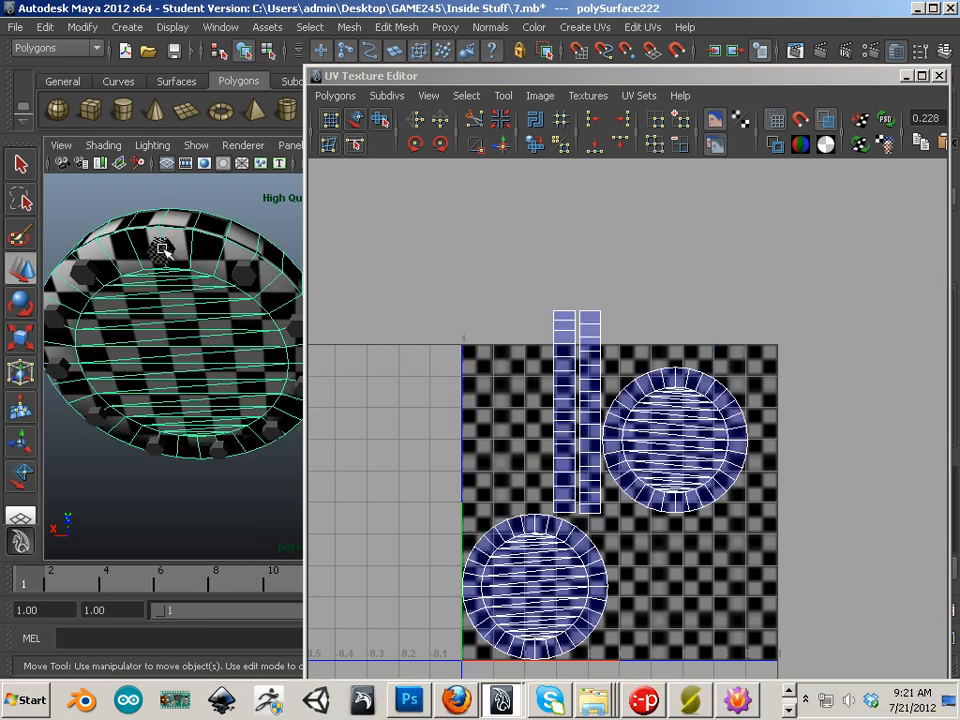
shift+click(161, 250)
click(15, 27)
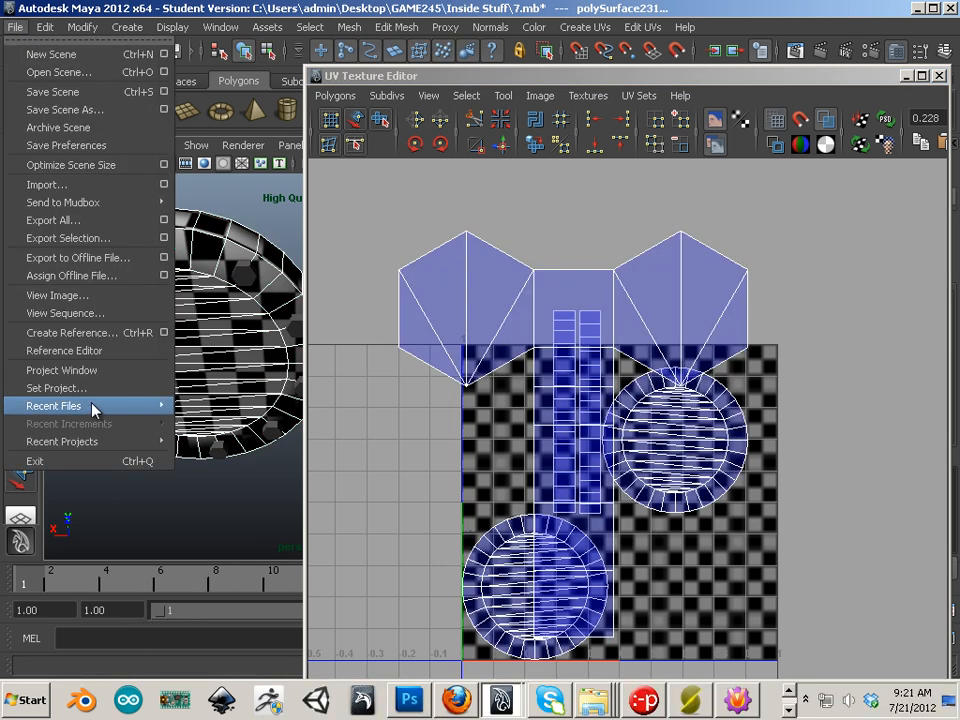
mouse_move(90, 408)
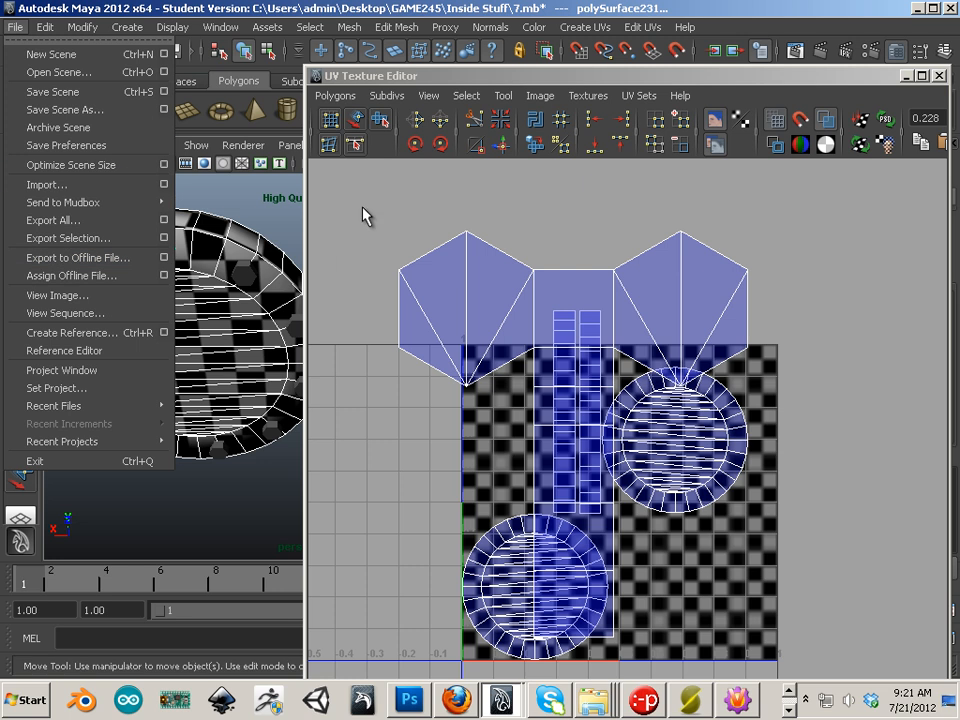
click(335, 95)
click(335, 95)
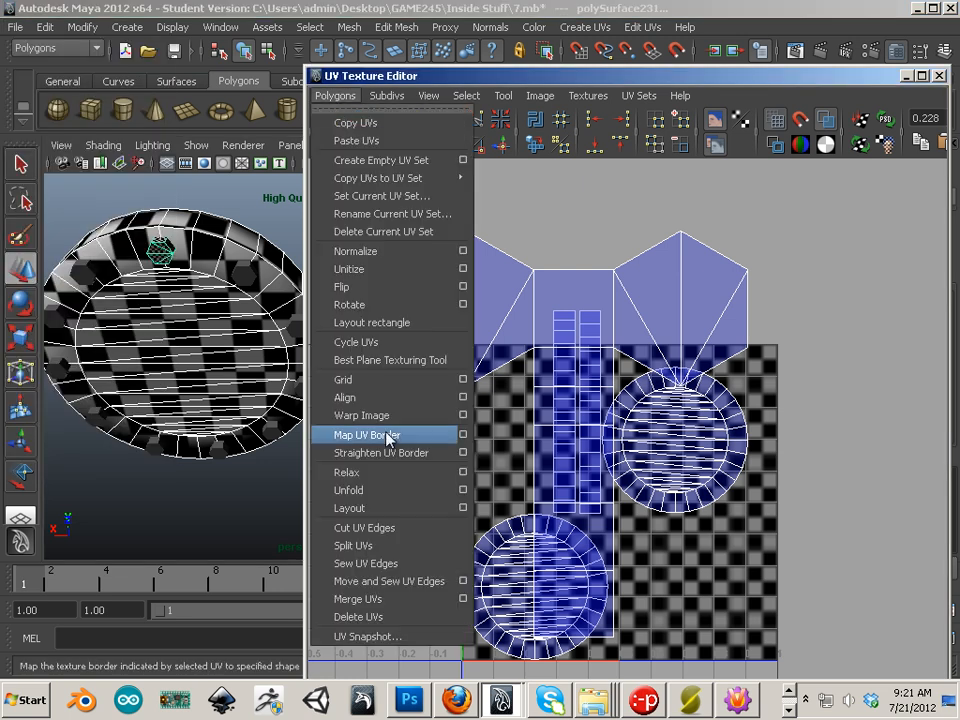
click(385, 507)
alt+middle_drag(586, 497, 589, 407)
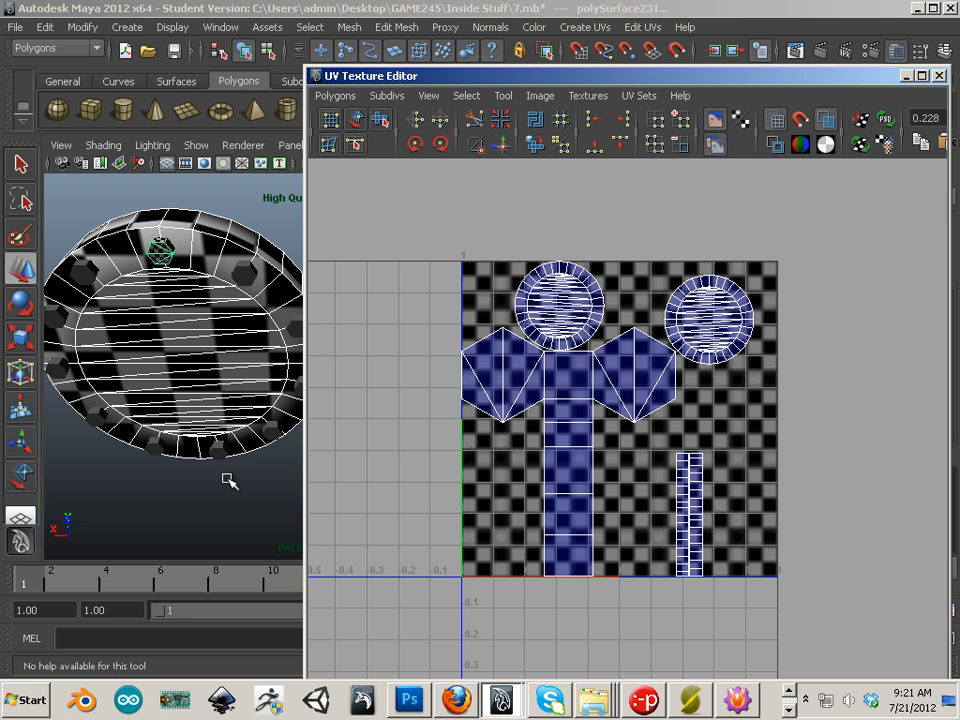
click(335, 95)
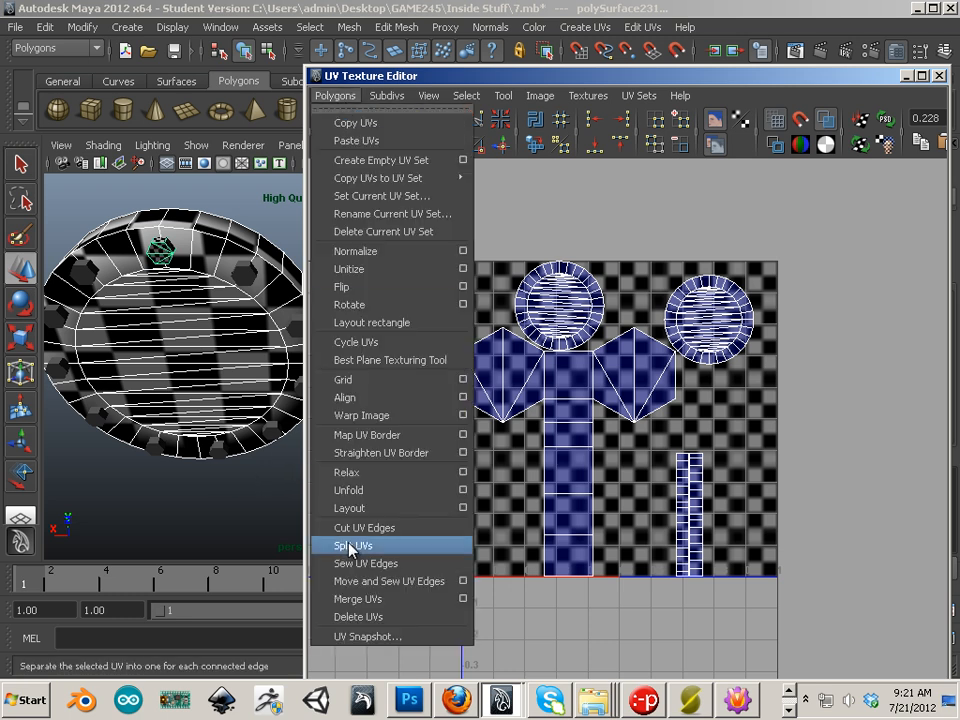
click(420, 509)
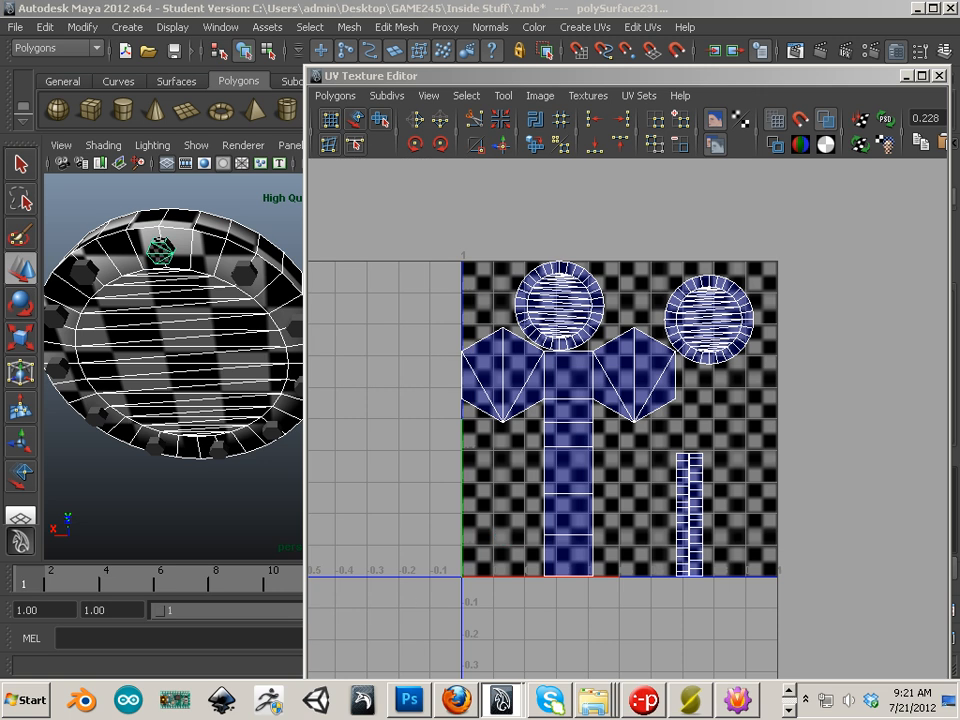
scroll(574, 490, down, 5)
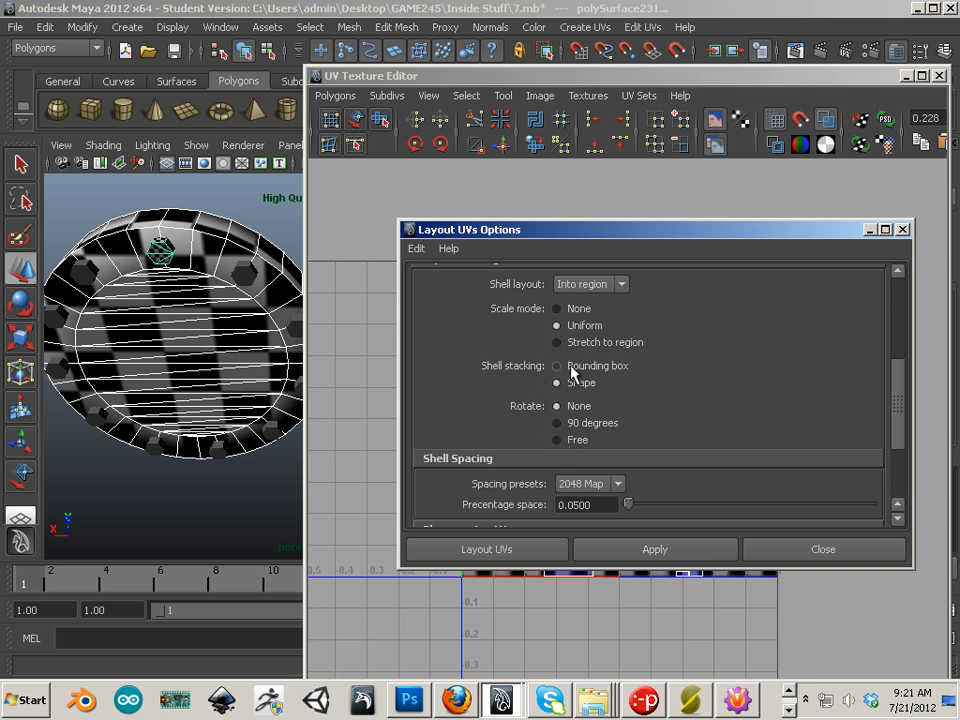
click(621, 286)
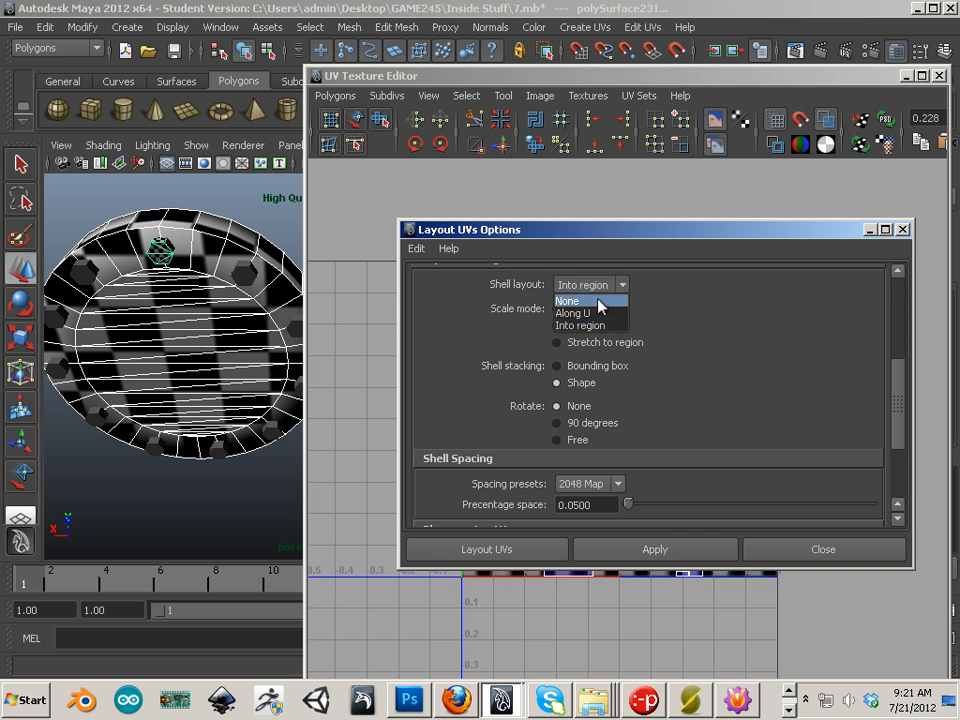
key(Escape)
Step: Select the bolt's entire UV shell and scale it down uniformly to a small fraction of its size
right_drag(571, 427, 615, 426)
click(593, 491)
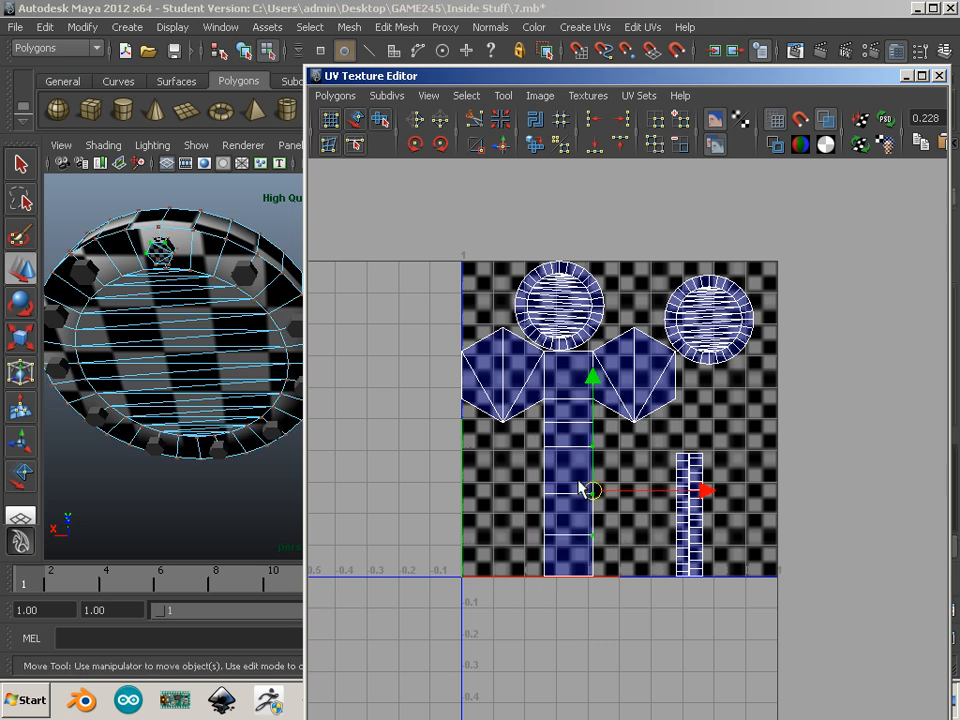
ctrl+right_drag(579, 481, 618, 482)
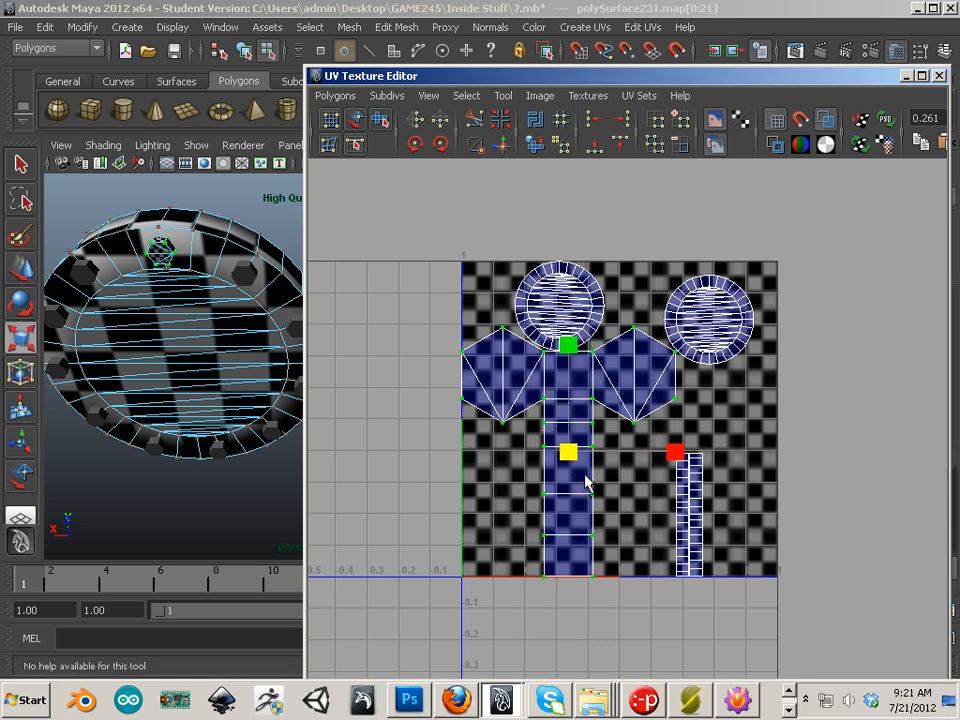
drag(570, 456, 470, 480)
Step: Readjust the bolt shell's size and place it just below and to the left of the upper-left circular shell
key(w)
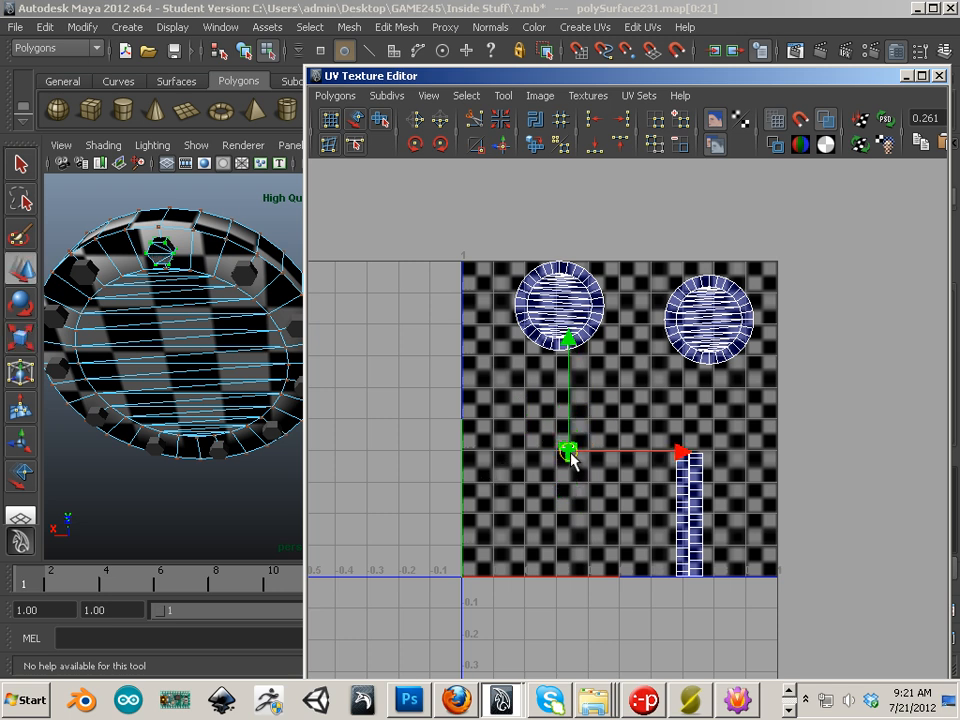
drag(571, 455, 617, 418)
key(r)
middle_drag(620, 418, 606, 418)
key(w)
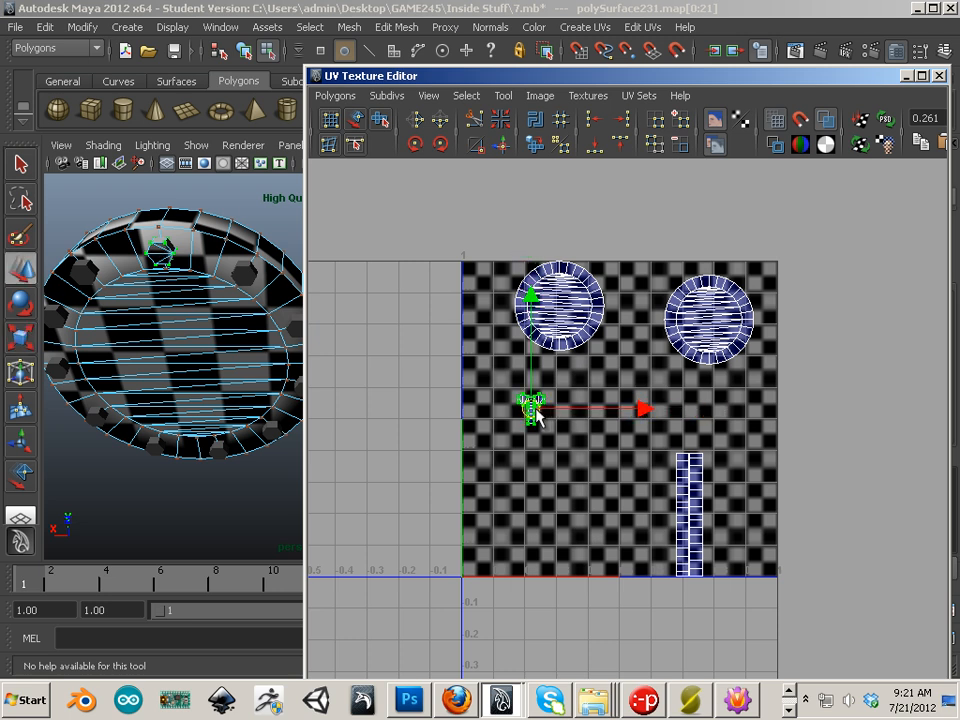
drag(537, 415, 515, 370)
click(583, 463)
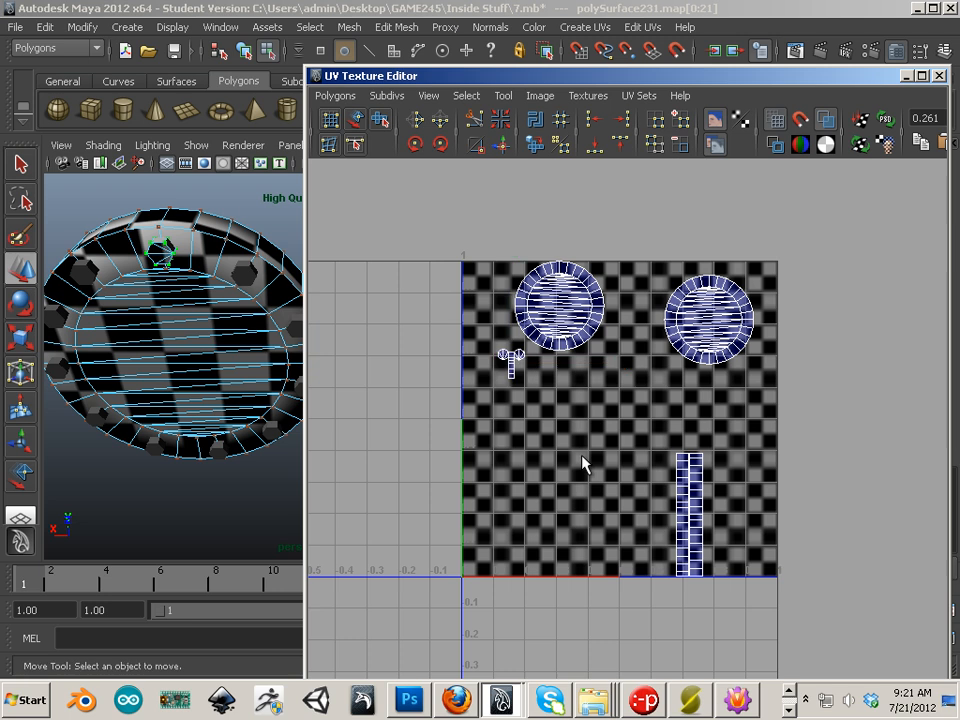
Step: Center the unwrapped bolt's pivot and nudge the bolt slightly along its Z axis
right_drag(157, 258, 228, 236)
click(162, 252)
alt+drag(244, 201, 206, 228)
alt+middle_drag(206, 228, 218, 276)
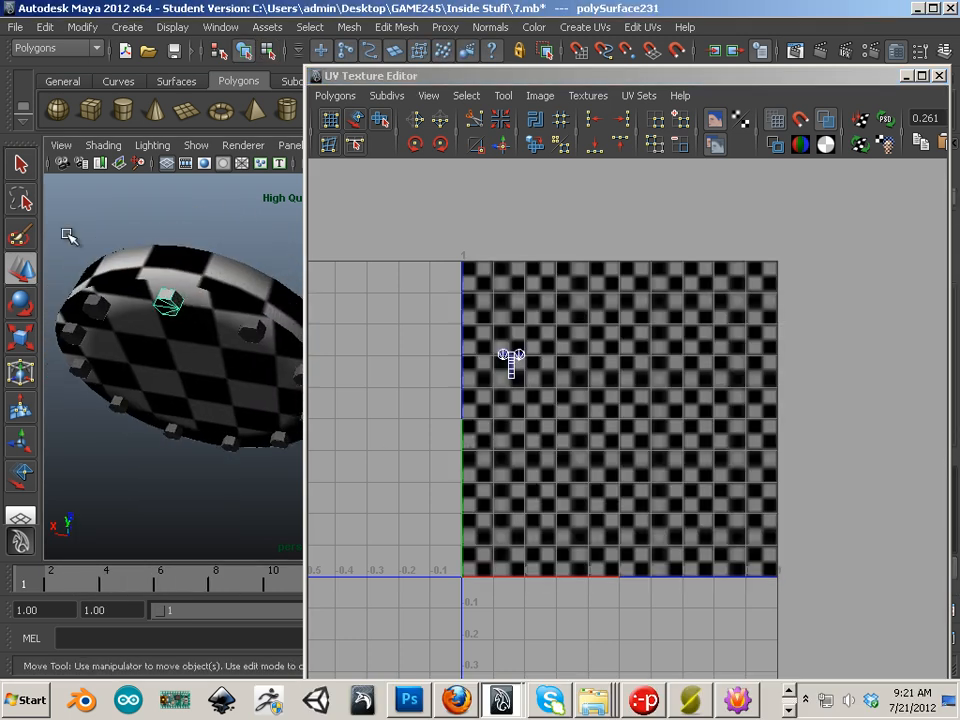
click(82, 27)
click(122, 202)
key(w)
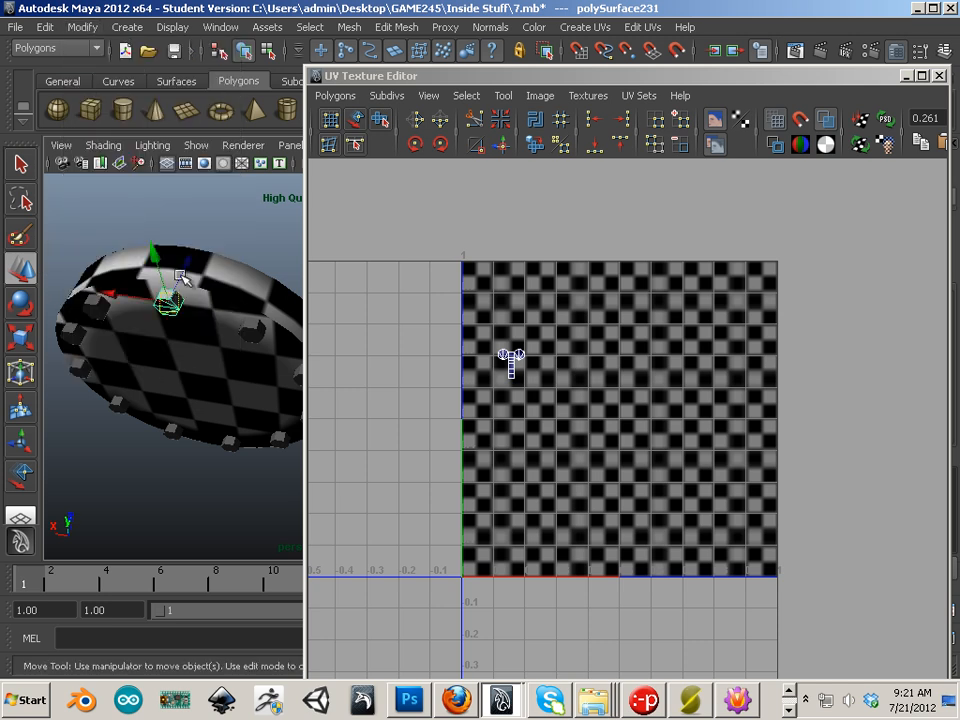
drag(186, 267, 191, 261)
alt+drag(150, 341, 143, 295)
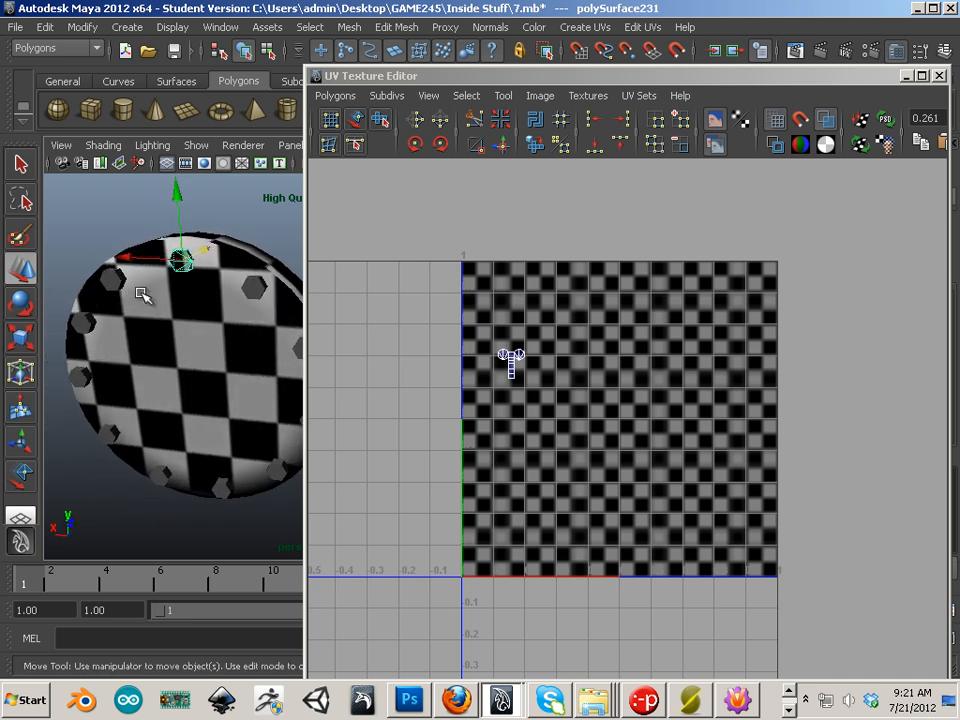
Step: Show the disc in the front view as wireframe, framed around the unwrapped bolt and its neighbours
key(space)
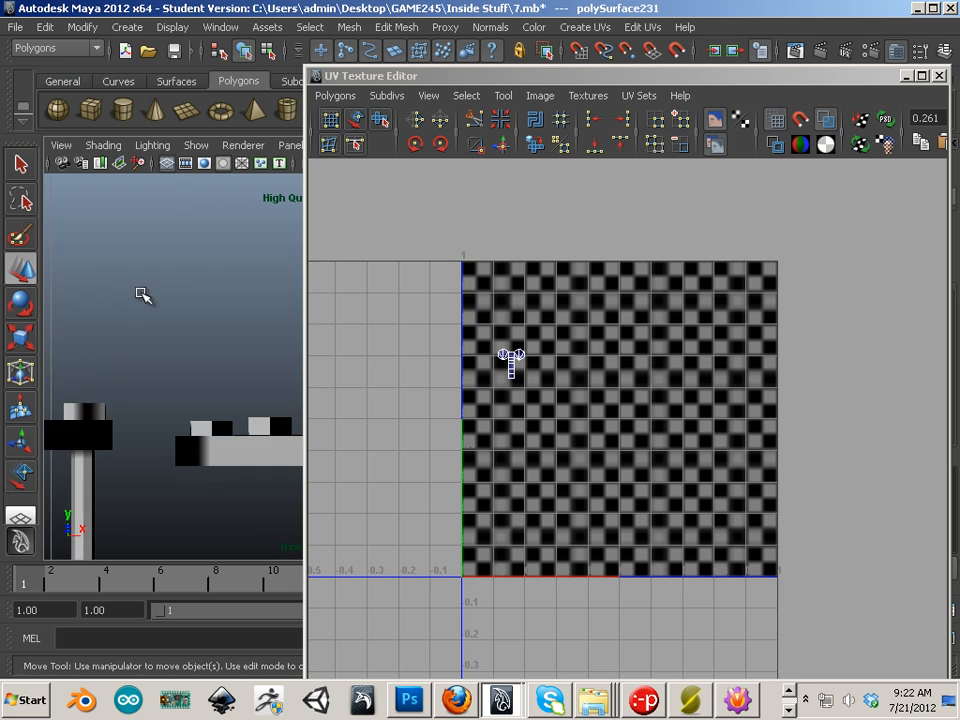
key(space)
scroll(143, 297, down, 5)
alt+middle_drag(197, 341, 166, 280)
scroll(124, 283, down, 1)
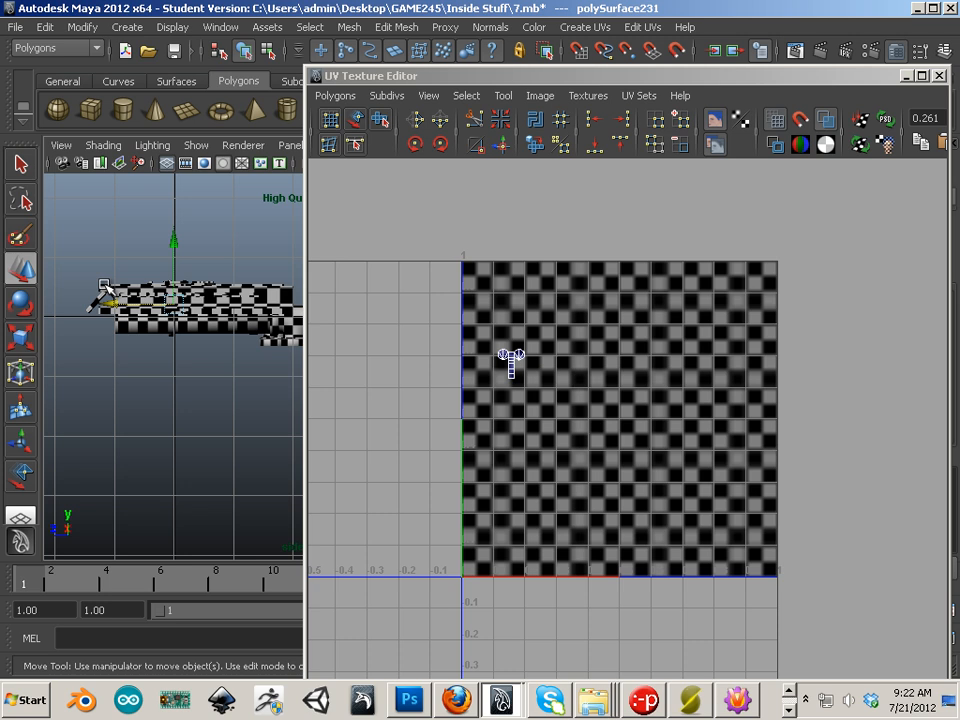
scroll(105, 287, up, 5)
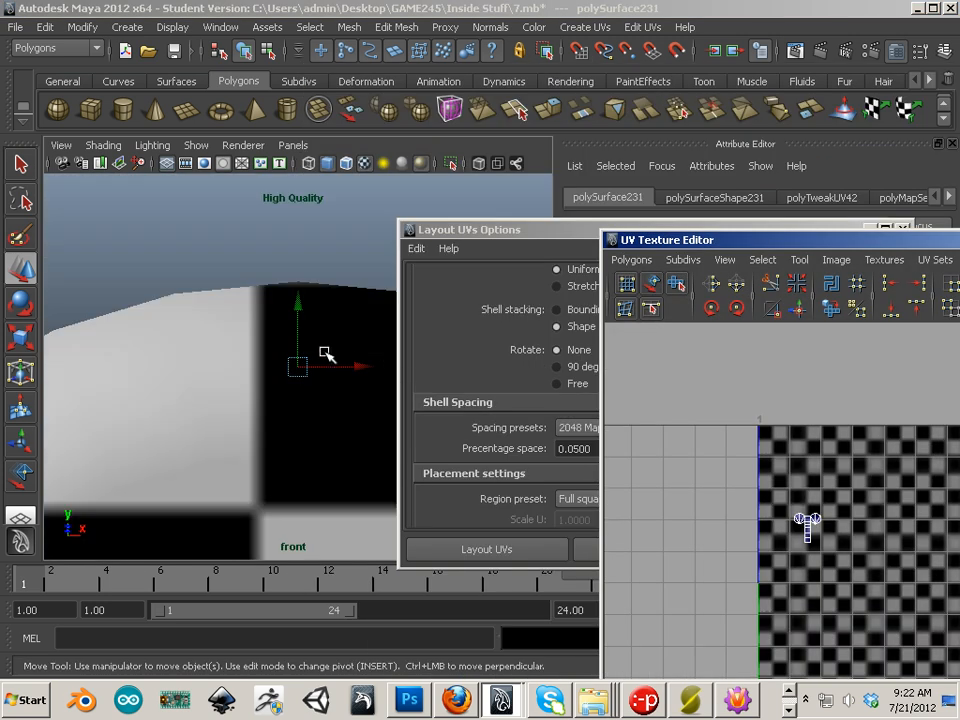
scroll(320, 362, down, 6)
alt+middle_drag(300, 364, 268, 274)
alt+right_drag(275, 290, 452, 356)
alt+middle_drag(279, 282, 296, 313)
alt+right_drag(292, 314, 313, 317)
alt+middle_drag(308, 316, 325, 385)
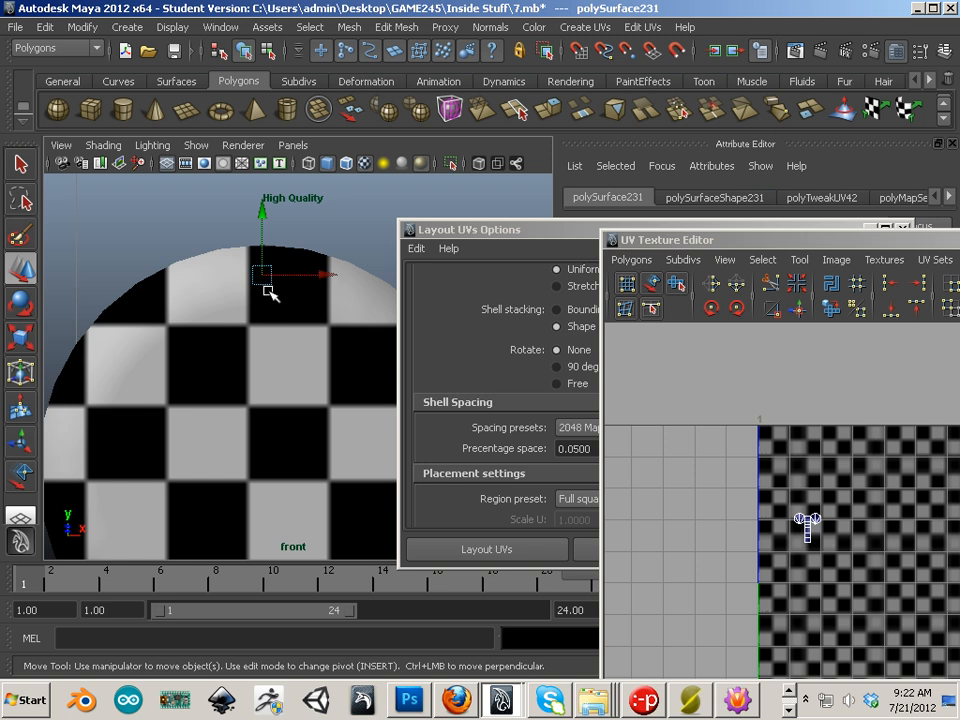
key(4)
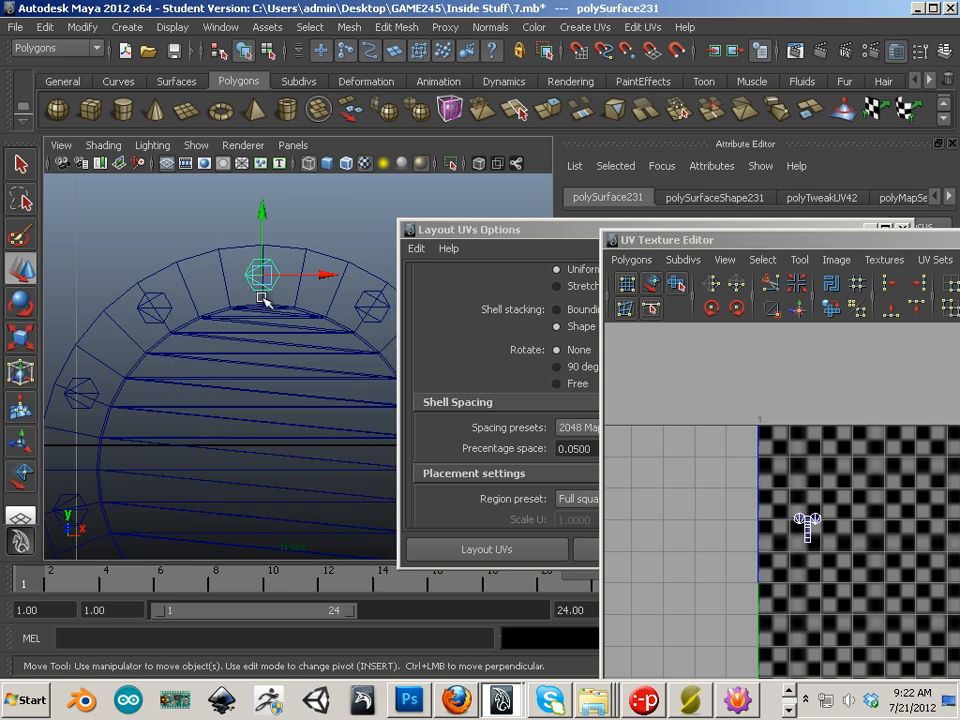
alt+middle_drag(285, 310, 281, 250)
alt+right_drag(281, 250, 231, 254)
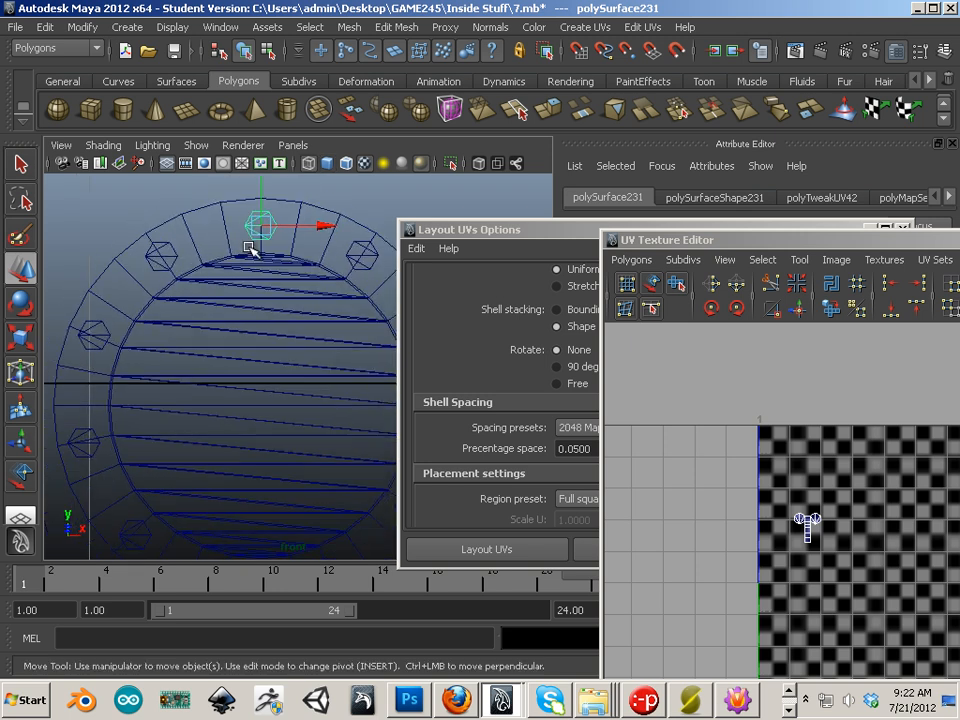
Step: Duplicate the unwrapped bolt four times and place the copies over the bolts down the disc's left side
key(ctrl+d)
drag(261, 238, 97, 338)
key(ctrl+d)
alt+middle_drag(97, 338, 218, 268)
key(ctrl+d)
drag(205, 213, 253, 413)
key(ctrl+d)
alt+middle_drag(307, 435, 165, 340)
Step: Create three more bolt duplicates and place them over the bolts along the disc's bottom and lower right
key(shift+d)
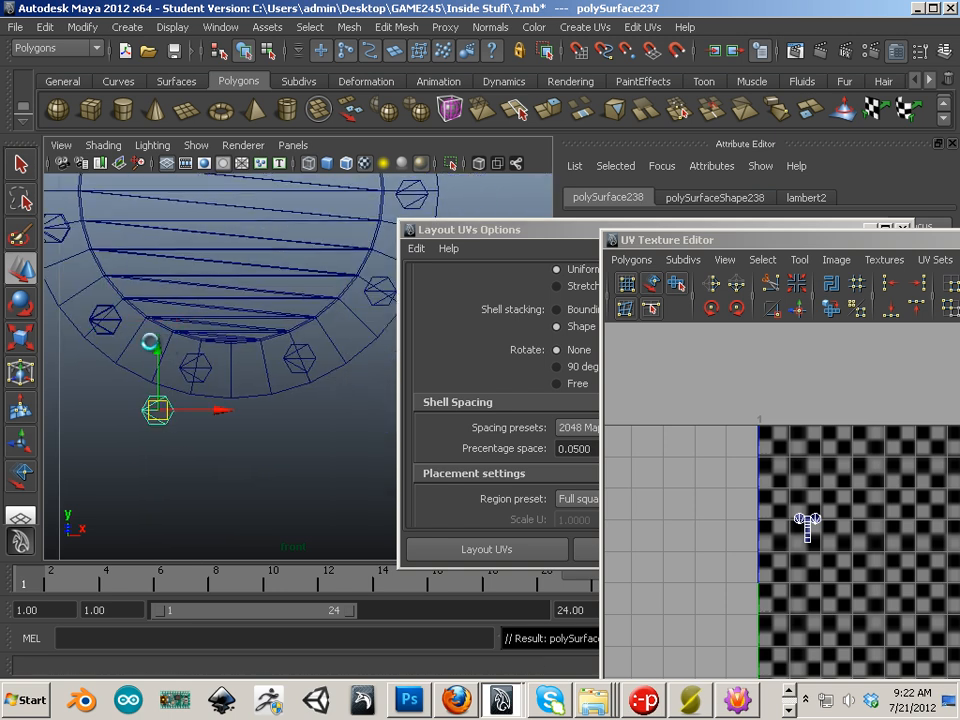
drag(170, 418, 198, 370)
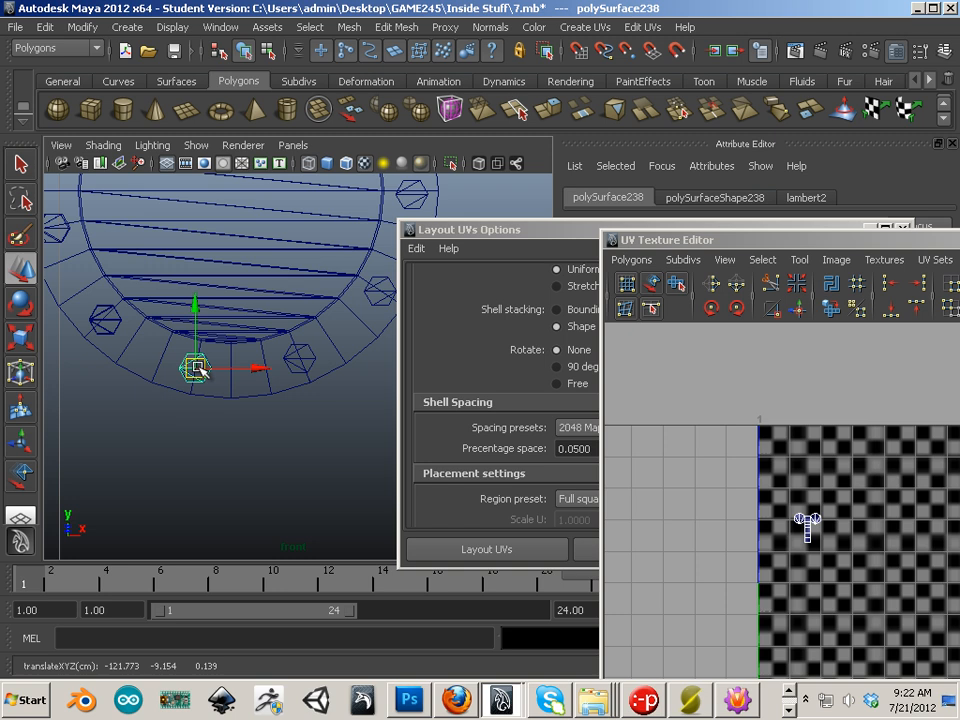
key(shift+d)
drag(277, 416, 304, 364)
alt+middle_drag(201, 299, 182, 368)
key(shift+d)
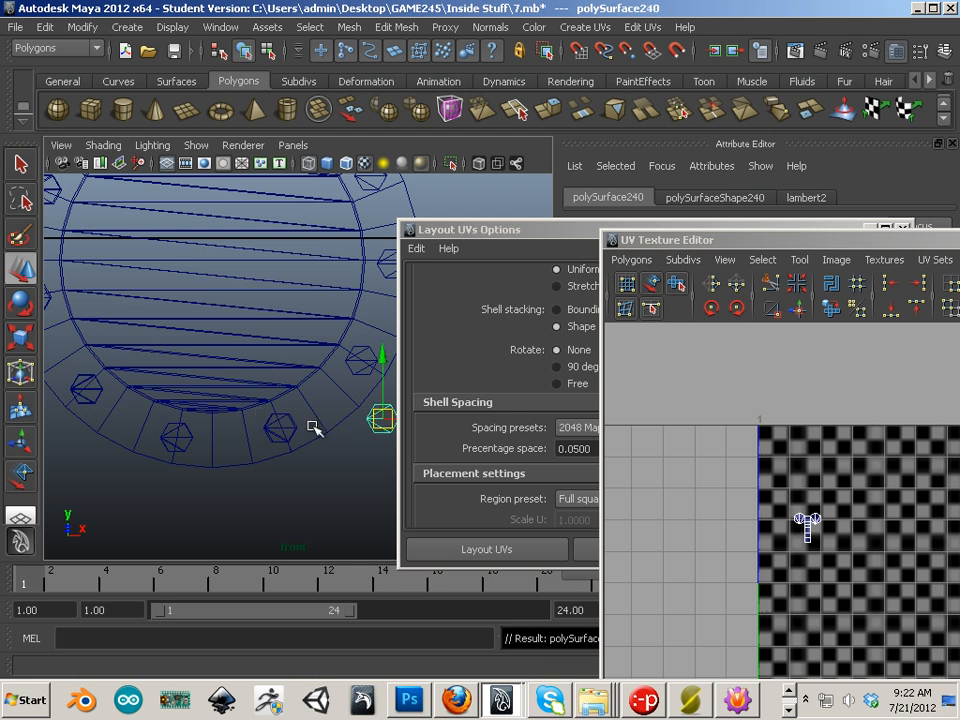
drag(376, 416, 359, 357)
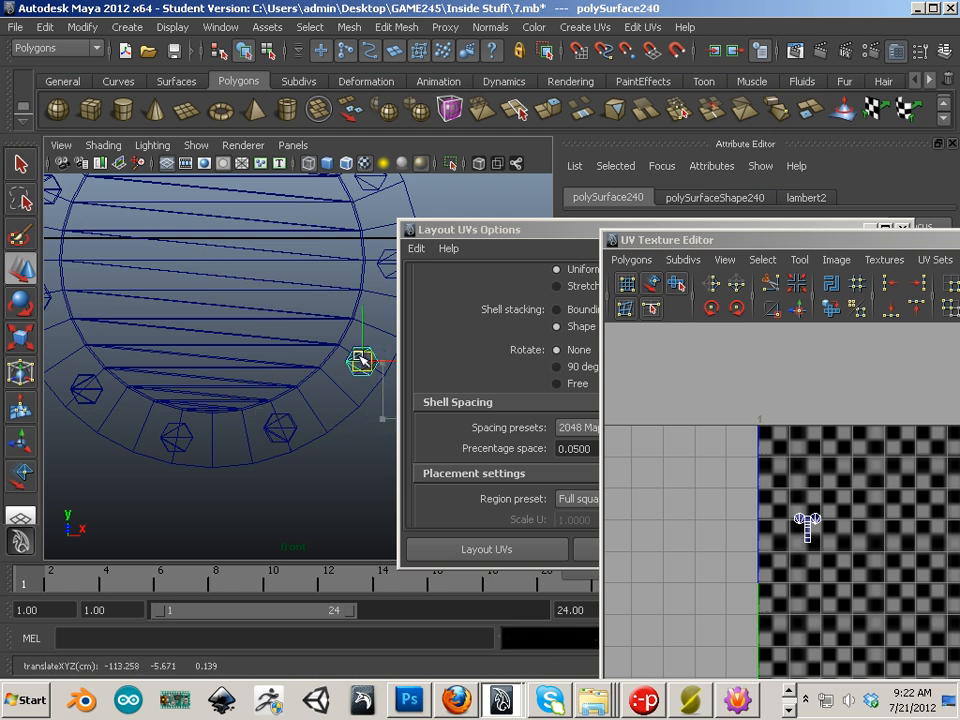
Step: Create three more bolt duplicates and place them over the remaining bolts up the disc's right side
alt+middle_drag(360, 360, 229, 435)
key(shift+d)
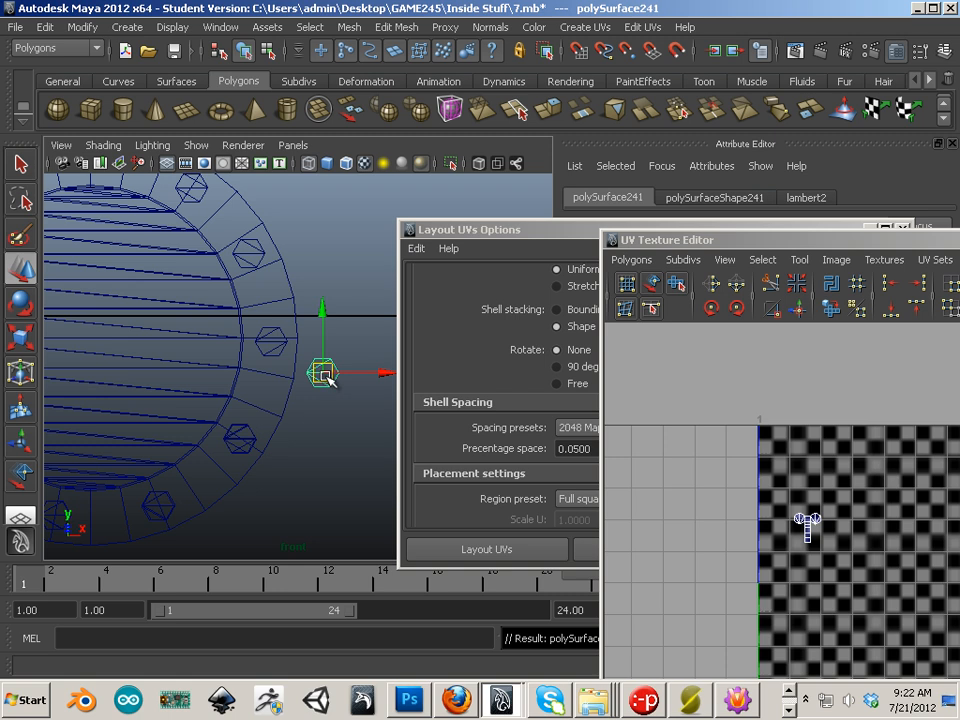
drag(330, 380, 279, 349)
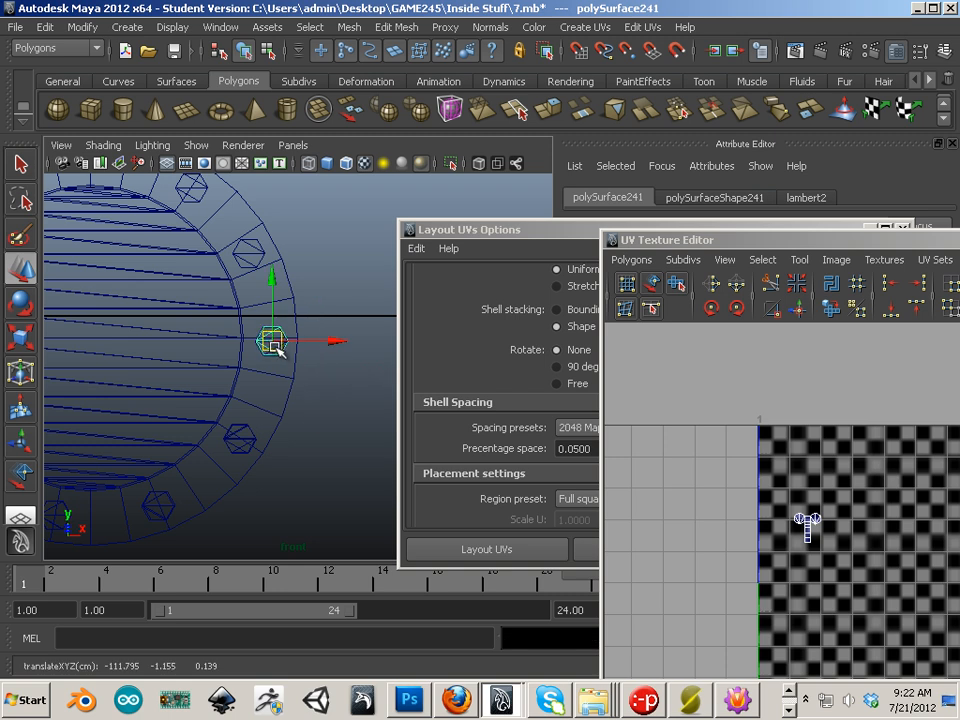
key(shift+d)
drag(300, 243, 246, 257)
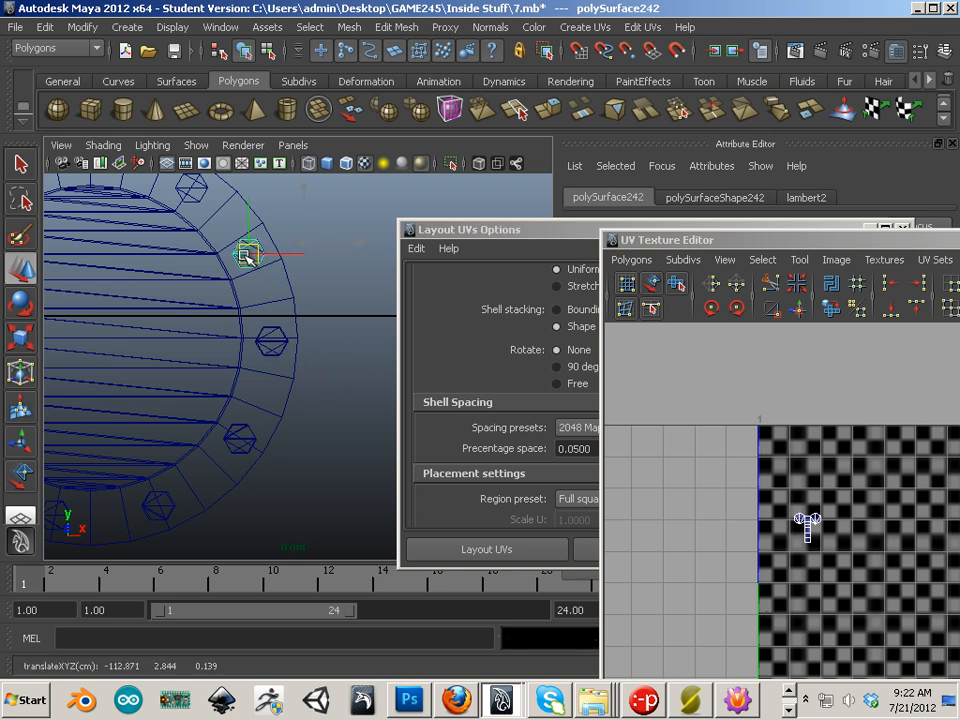
alt+middle_drag(212, 251, 272, 326)
key(shift+d)
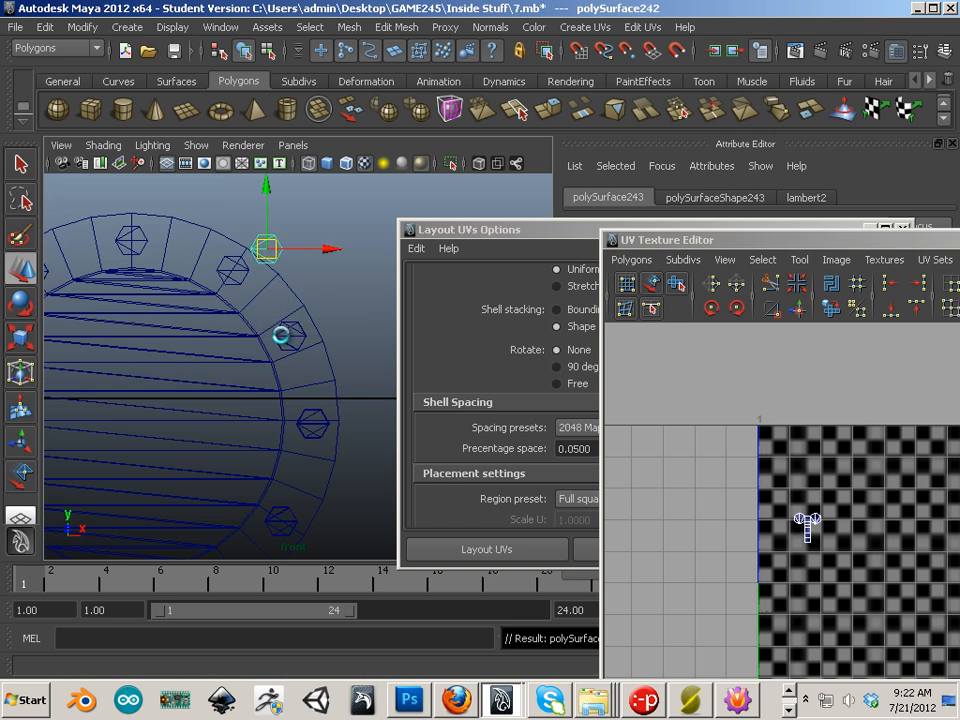
drag(268, 253, 237, 274)
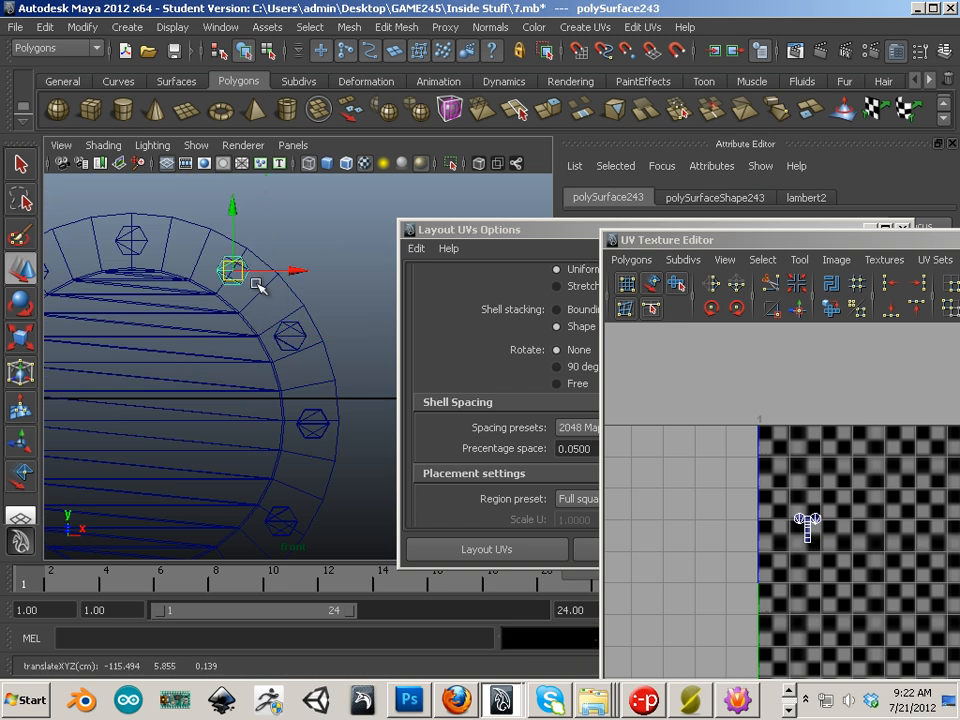
Step: Return to the textured perspective view and delete the original bolts overlapped by the duplicates
scroll(258, 286, down, 4)
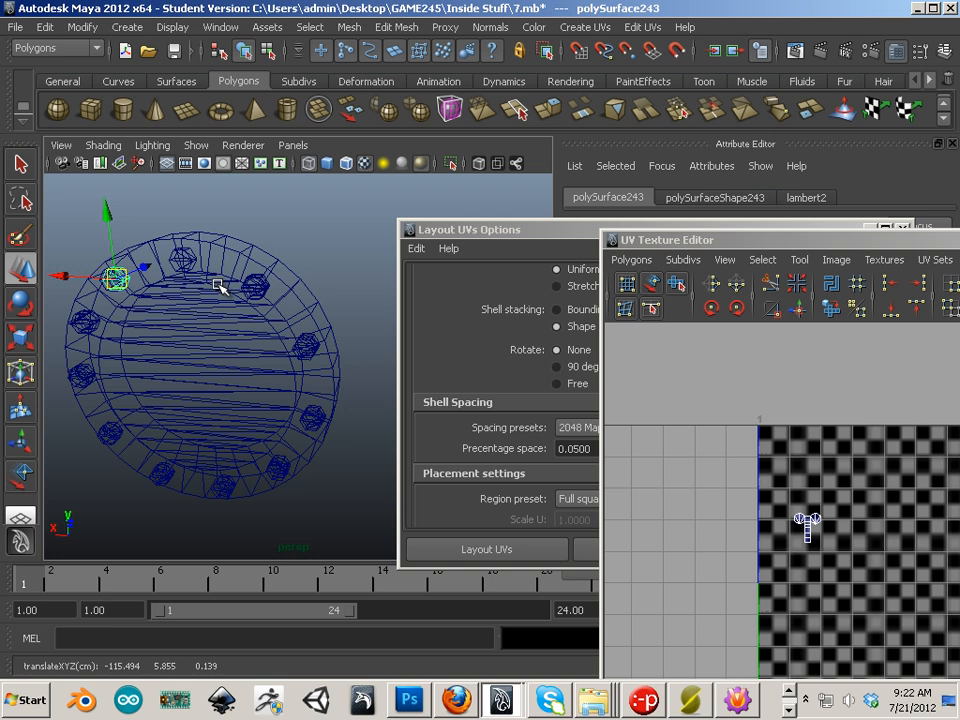
key(6)
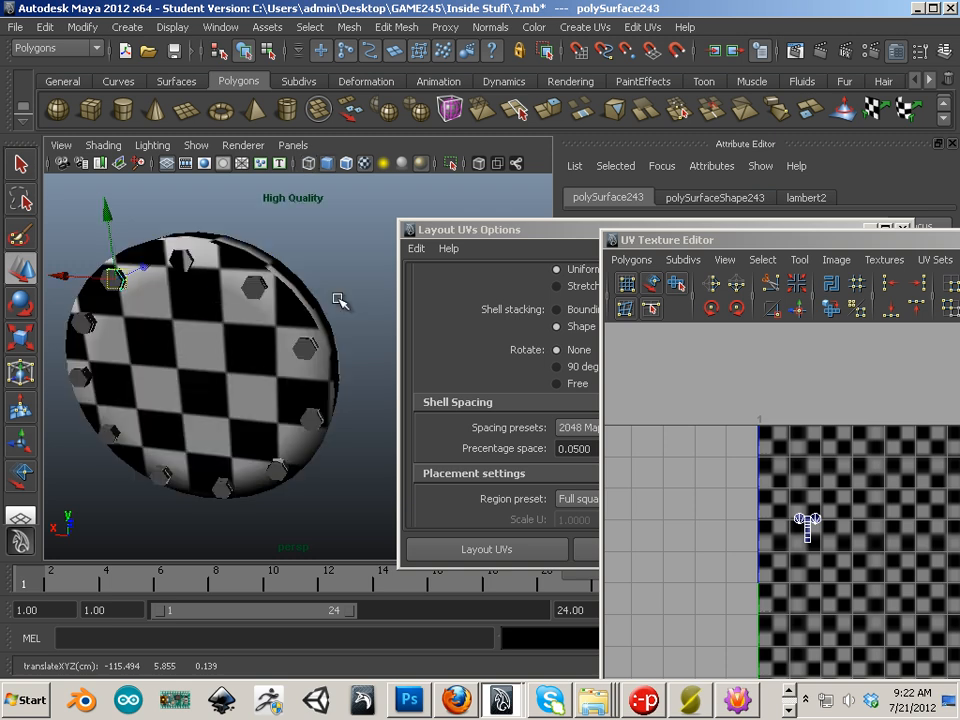
mouse_move(336, 300)
alt+mouse_down()
mouse_move(332, 311)
mouse_move(371, 289)
mouse_move(305, 272)
mouse_move(287, 284)
mouse_move(275, 264)
alt+mouse_up()
click(276, 260)
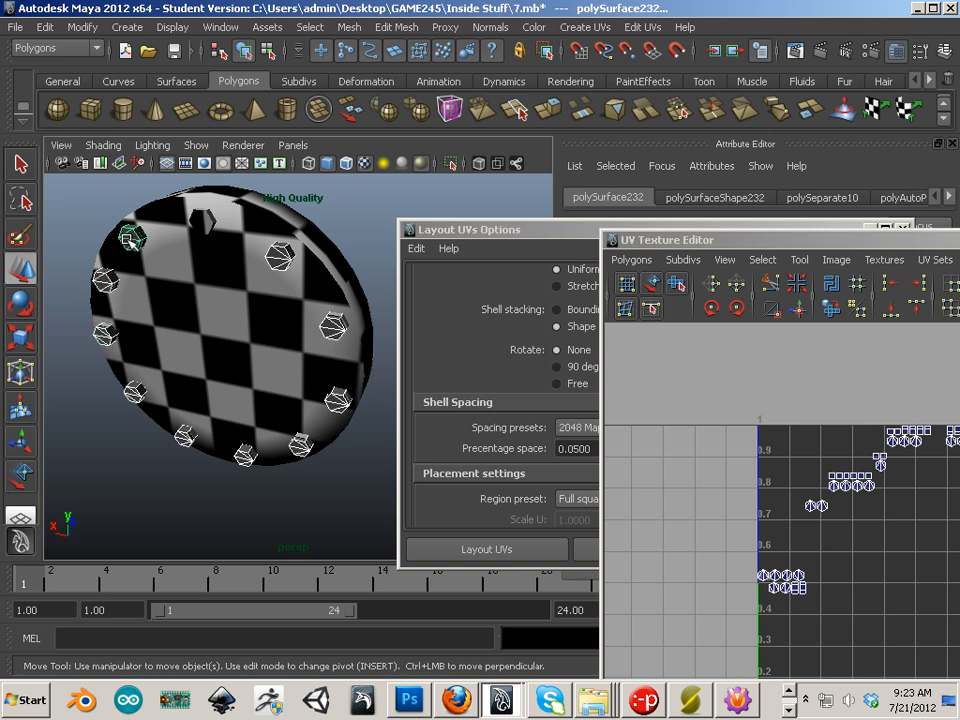
click(127, 239)
alt+drag(127, 239, 240, 320)
Step: Center the disc's pivot and nudge the disc slightly along its Z axis
click(253, 332)
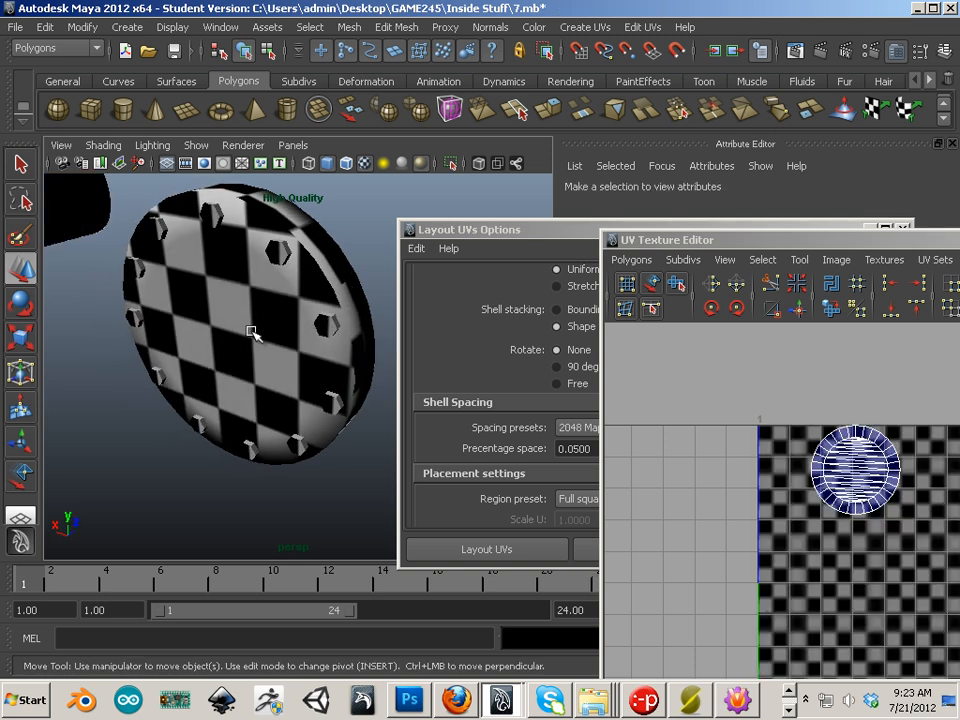
click(82, 27)
click(121, 211)
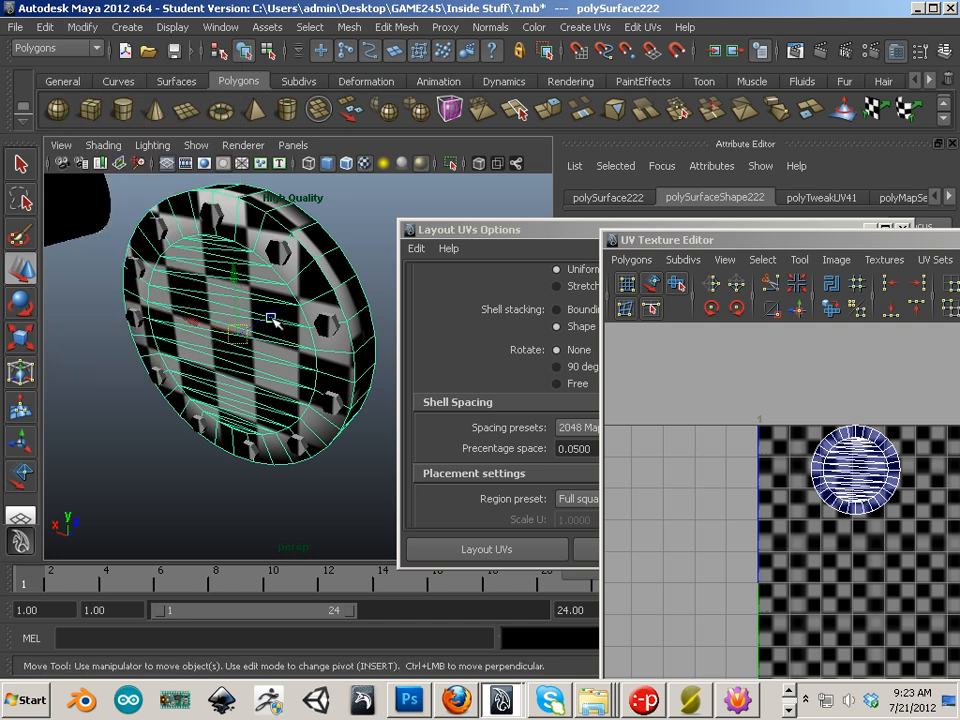
drag(269, 317, 267, 322)
Step: Select the disc together with all its bolts and combine them into one mesh
alt+right_drag(348, 422, 221, 400)
alt+drag(221, 400, 250, 385)
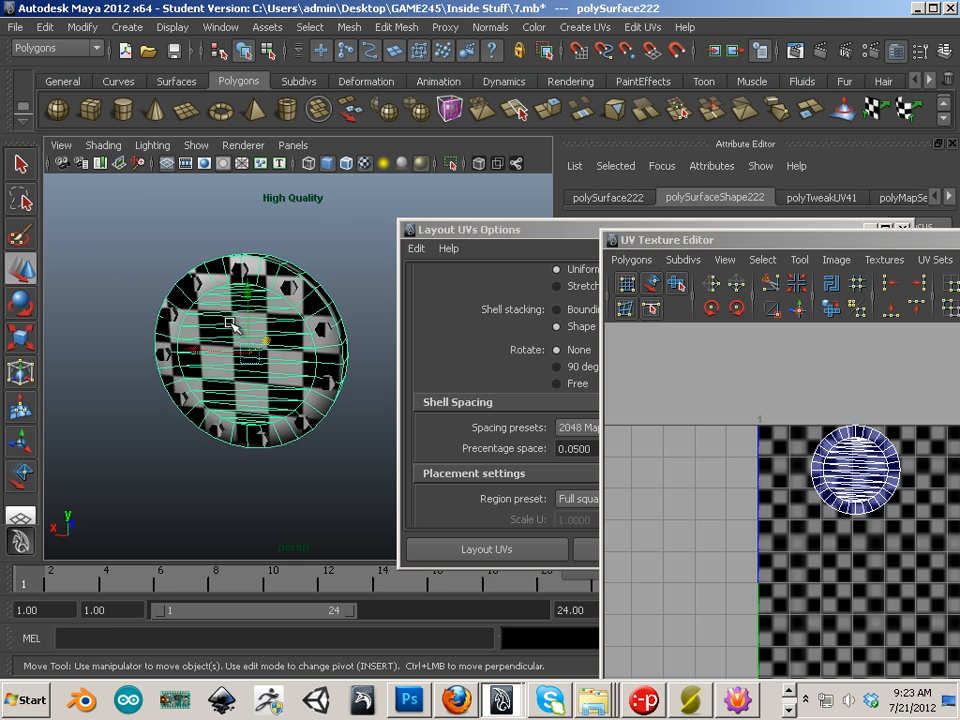
right_drag(234, 322, 312, 301)
drag(196, 250, 313, 440)
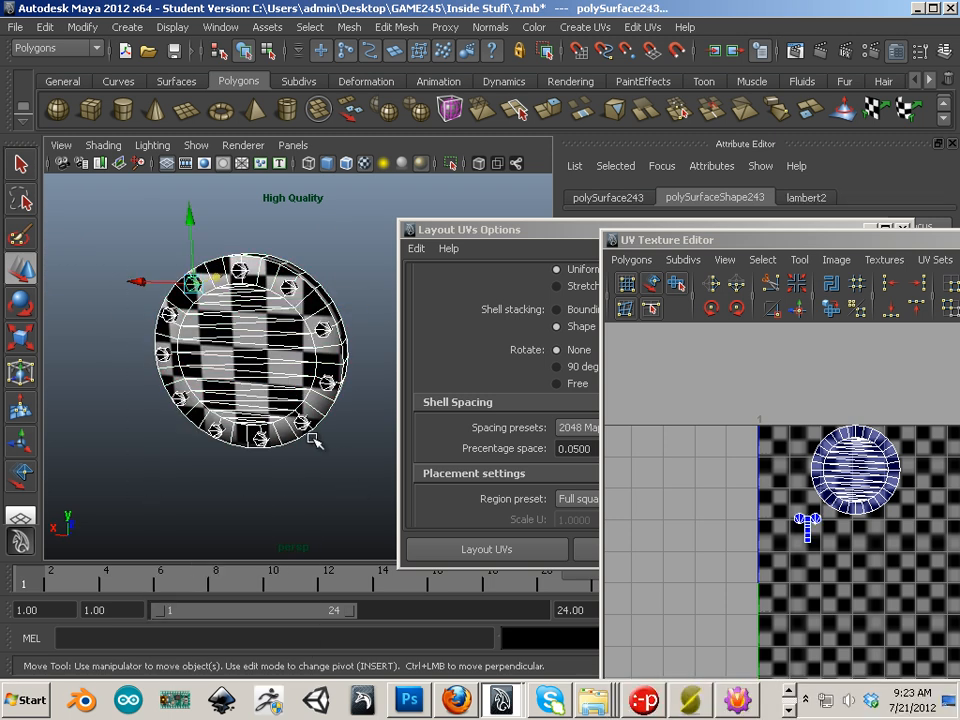
click(352, 33)
click(362, 57)
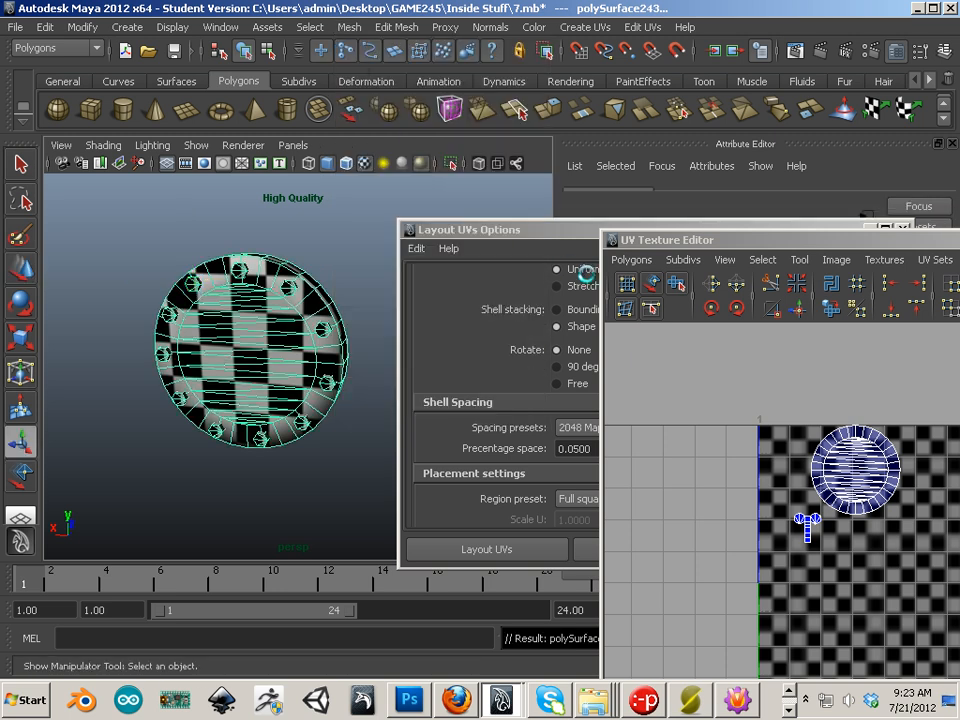
Step: Lay out the combined disc's UV shells across the UV square and compare its checker pattern with the neighbouring pipes
click(642, 264)
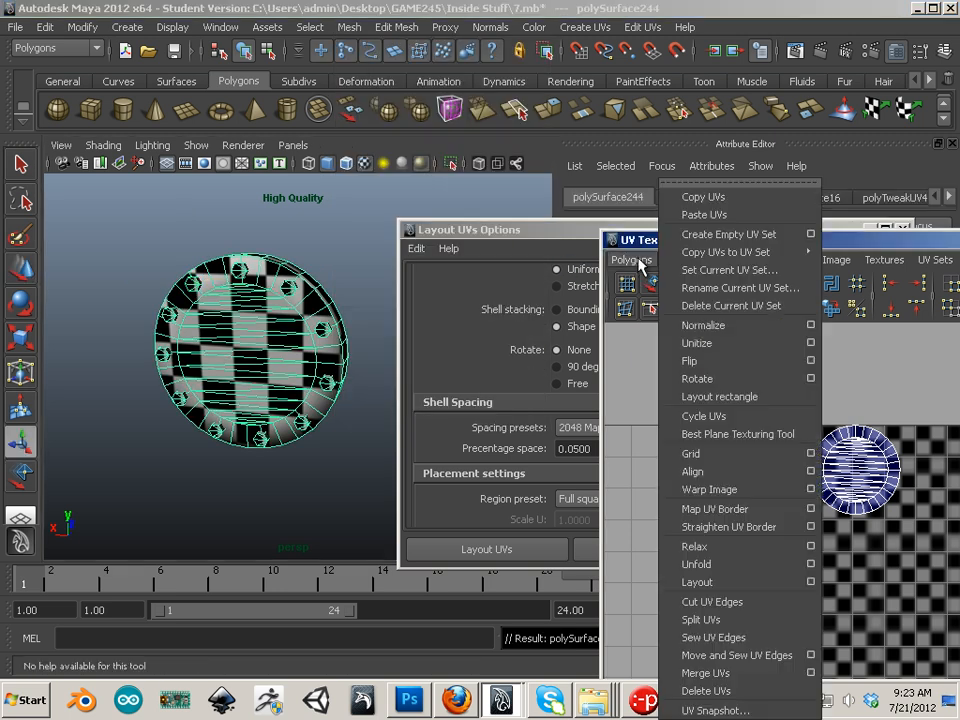
click(712, 577)
click(358, 378)
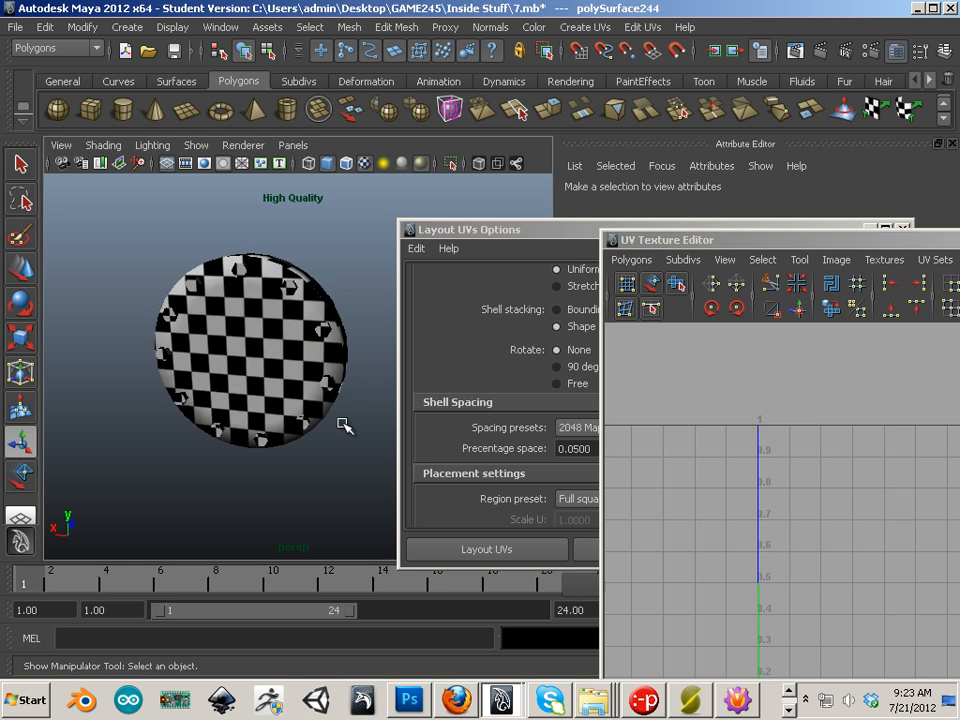
alt+drag(343, 424, 276, 408)
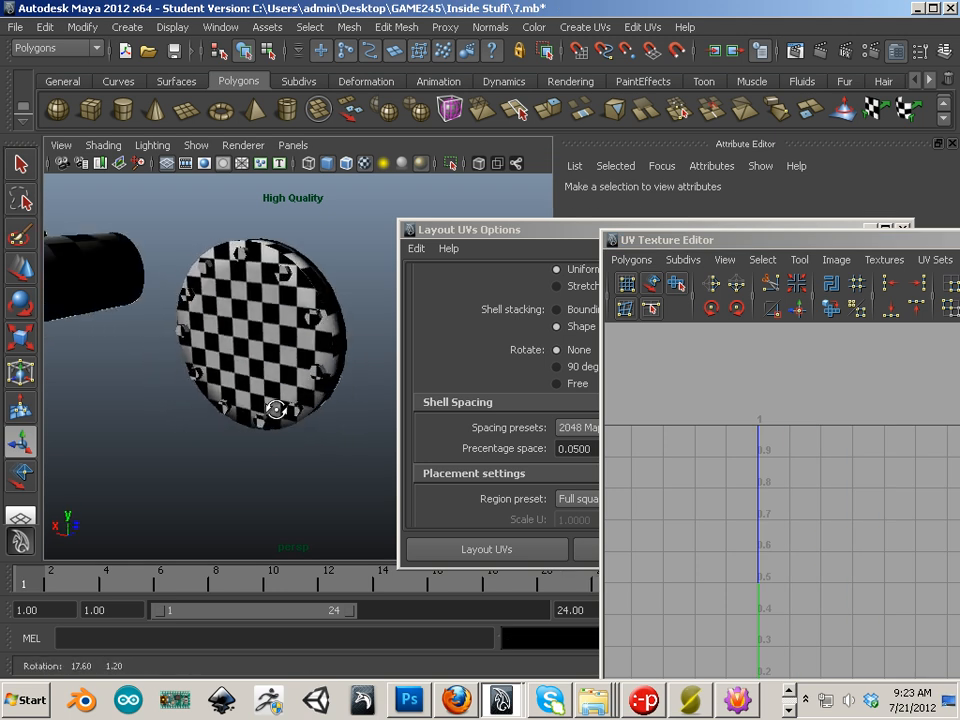
alt+right_drag(276, 408, 161, 373)
alt+middle_drag(205, 370, 289, 360)
alt+right_drag(289, 360, 155, 332)
alt+drag(149, 328, 182, 360)
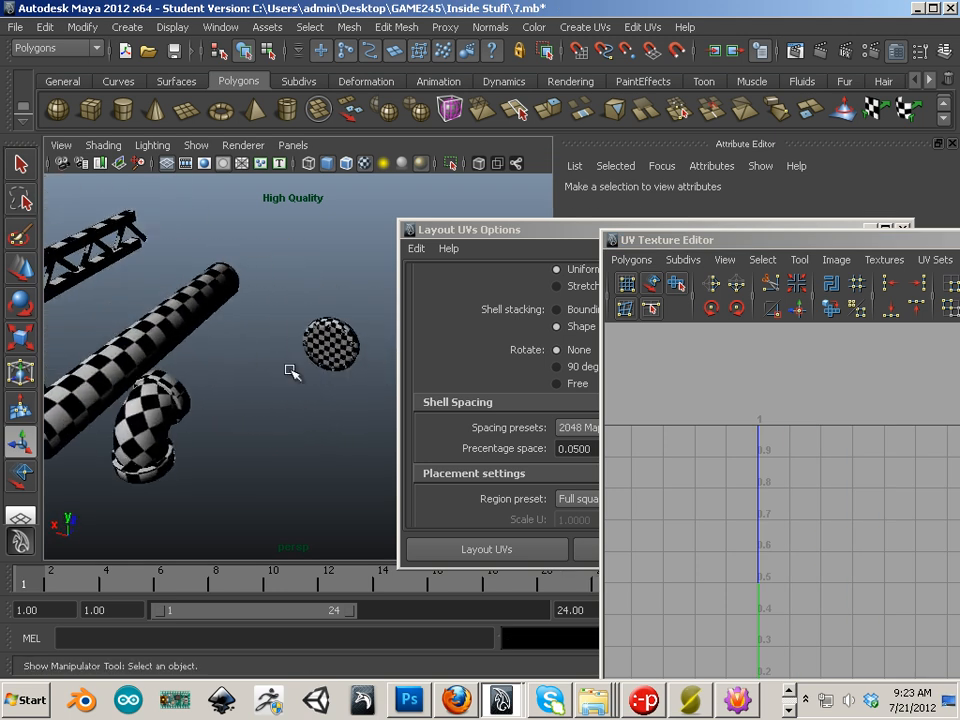
alt+middle_drag(289, 369, 248, 387)
Step: Select all UVs of the combined disc and scale them down uniformly to a little over half their size
right_drag(291, 360, 346, 336)
click(306, 372)
click(306, 372)
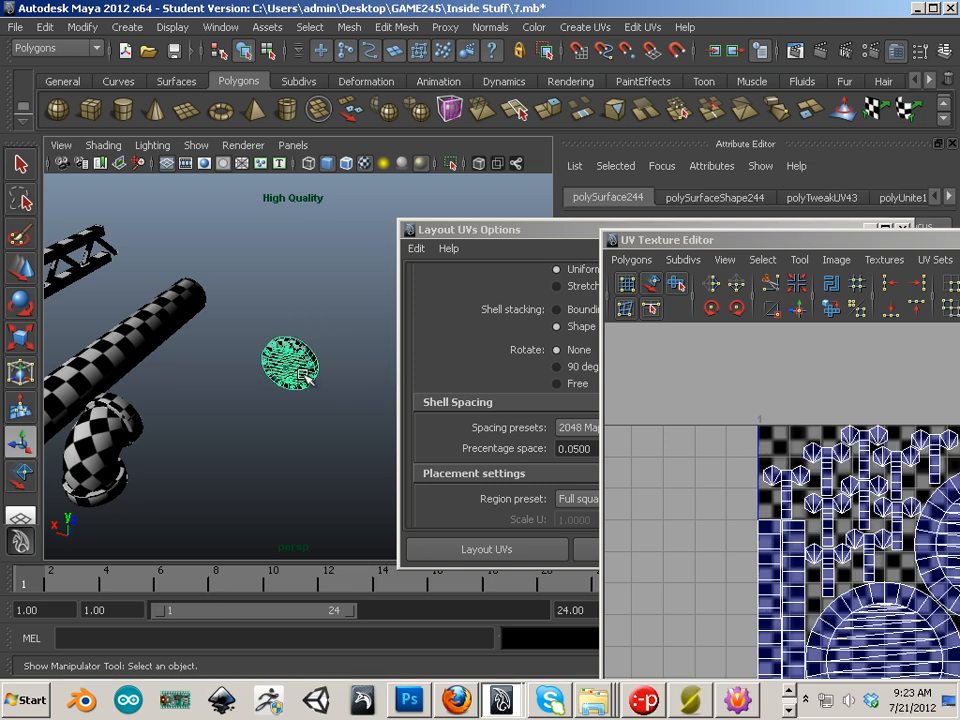
key(w)
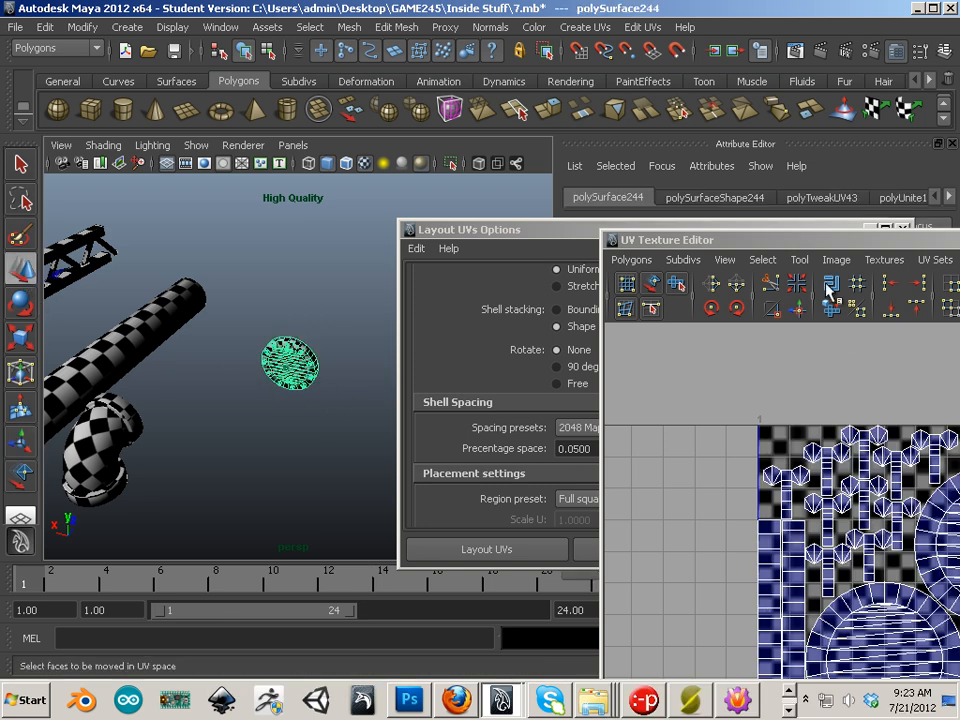
drag(765, 240, 451, 137)
right_drag(515, 382, 619, 386)
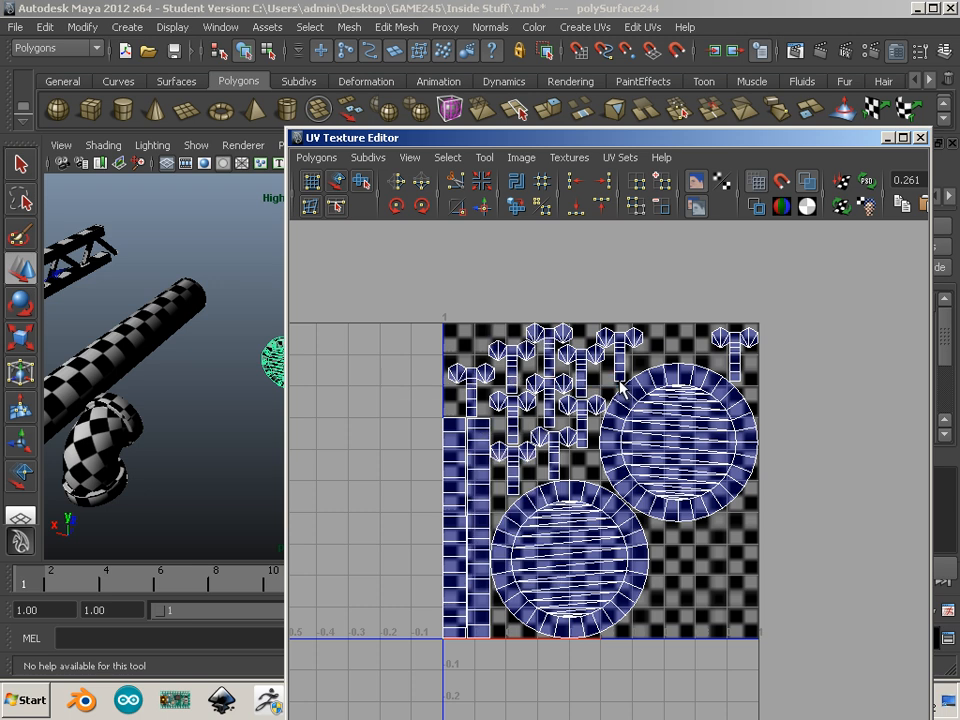
drag(376, 275, 779, 640)
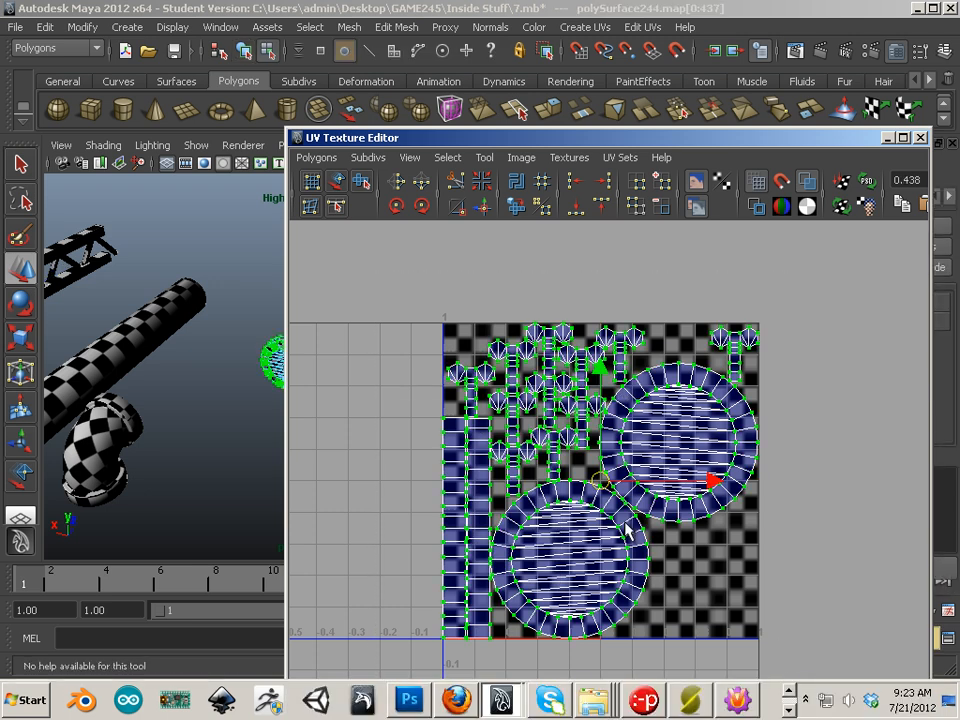
key(r)
drag(602, 483, 547, 432)
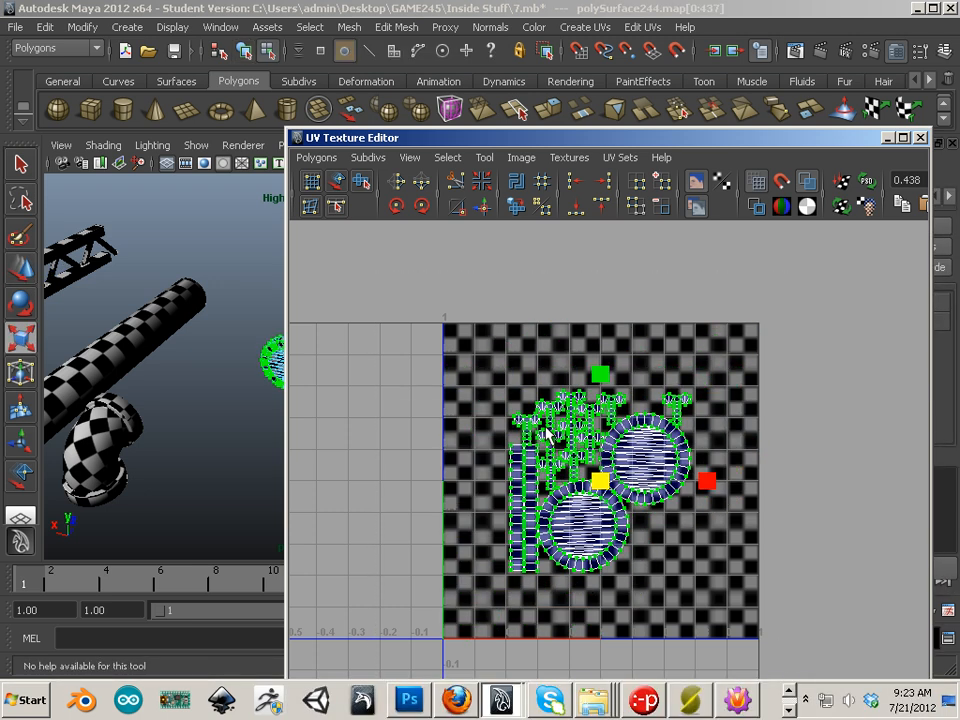
Step: Inspect the disc's checker pattern, scale its UVs down further to about 40% of the UV square's width, and deselect it
drag(422, 137, 588, 177)
alt+right_drag(255, 349, 463, 435)
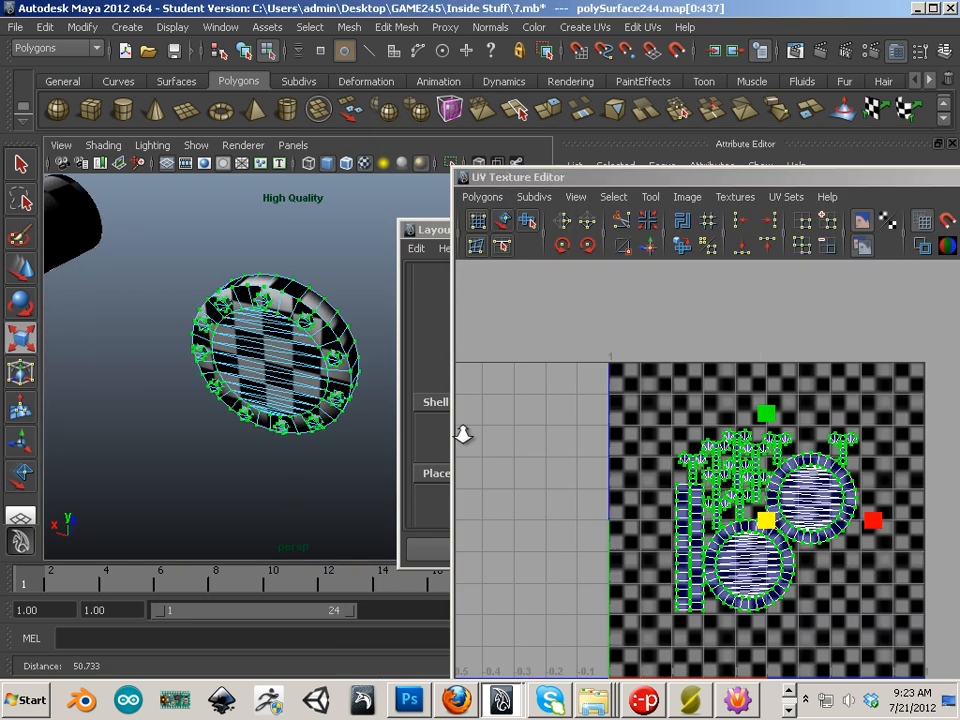
alt+drag(247, 352, 270, 397)
alt+right_drag(270, 397, 257, 418)
alt+drag(257, 418, 300, 415)
drag(772, 528, 737, 533)
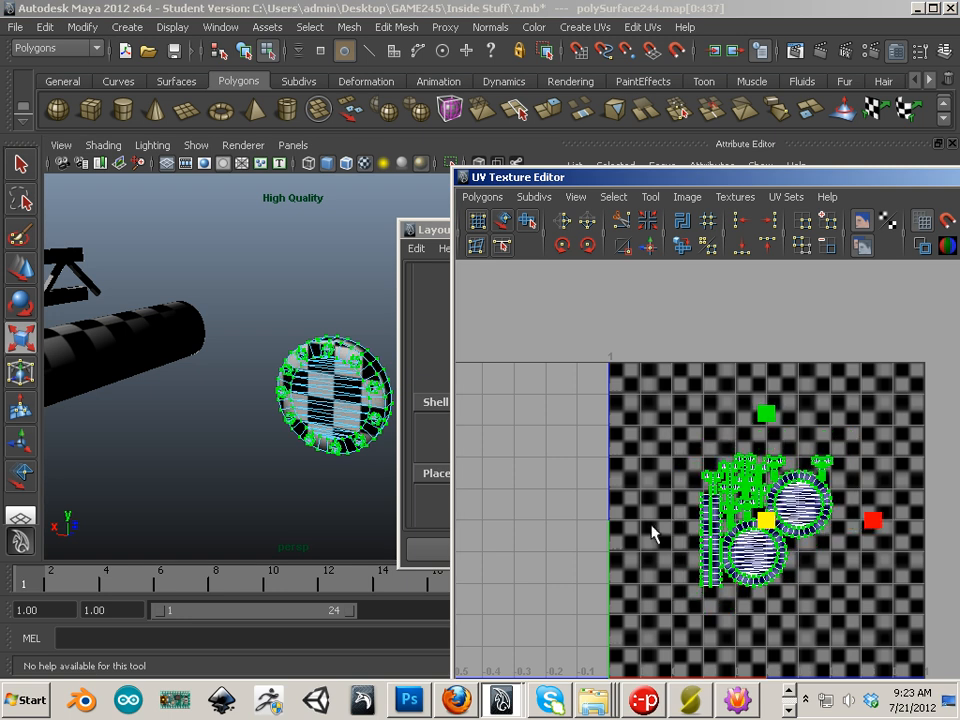
alt+drag(275, 348, 190, 463)
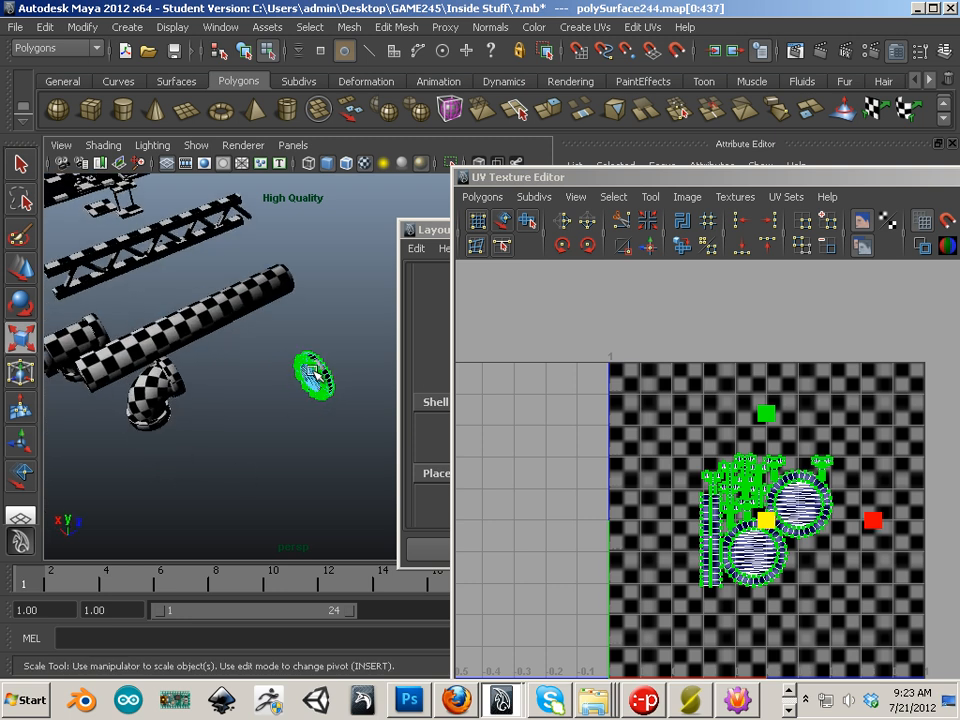
right_drag(313, 374, 378, 344)
click(285, 418)
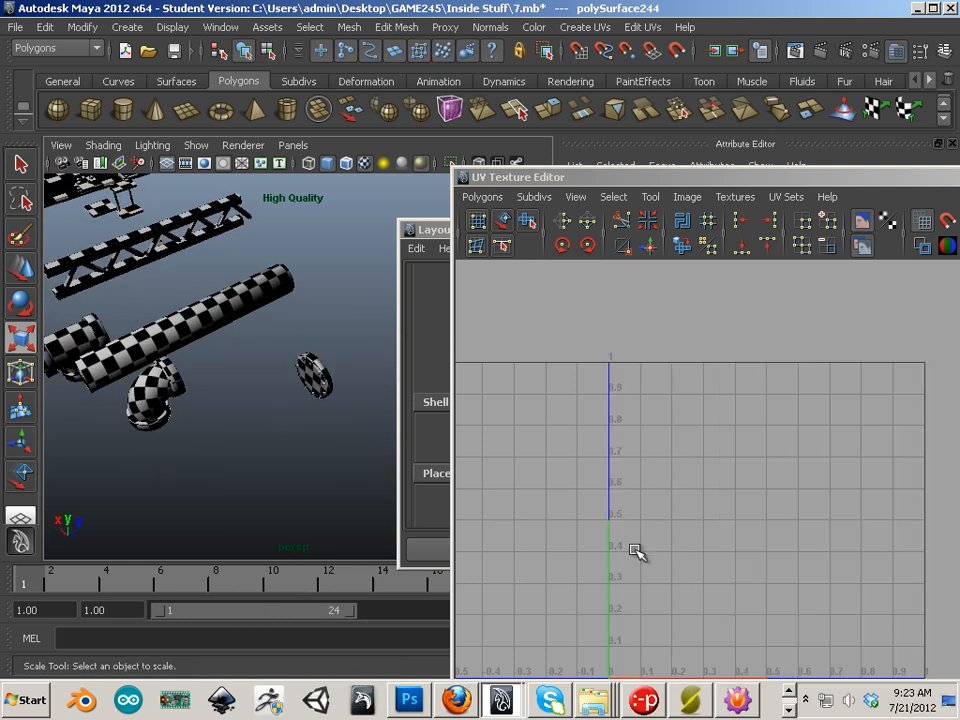
Step: Select the disc, elbow pipe and T-shaped pipe together to examine their combined UV layout, and clear the selection
alt+middle_drag(208, 404, 253, 407)
alt+drag(225, 404, 266, 406)
alt+middle_drag(268, 404, 226, 398)
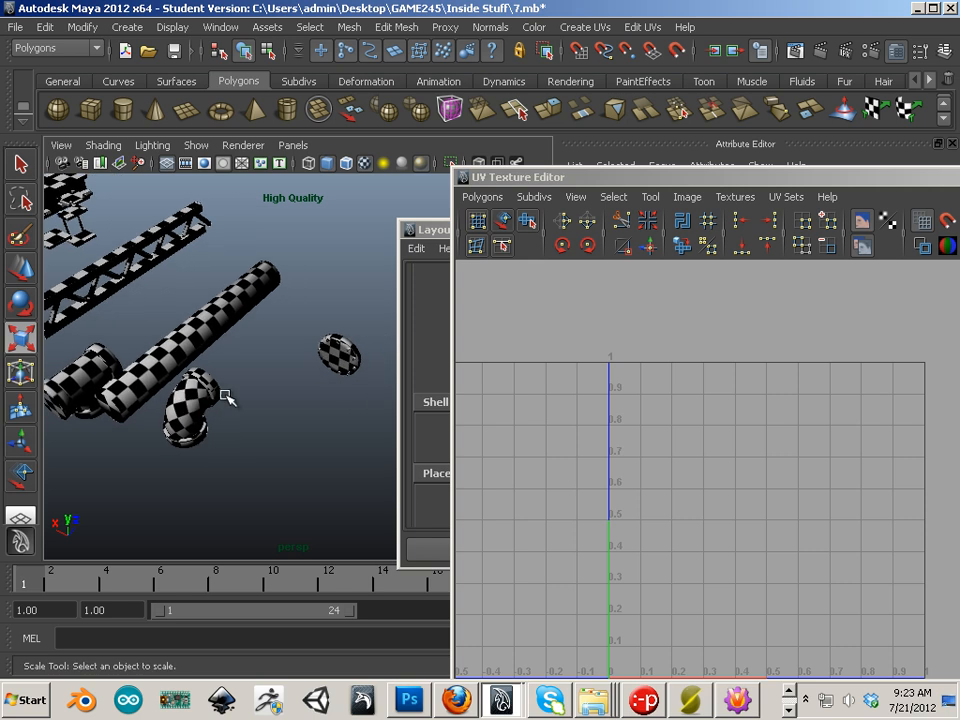
click(328, 366)
shift+click(204, 399)
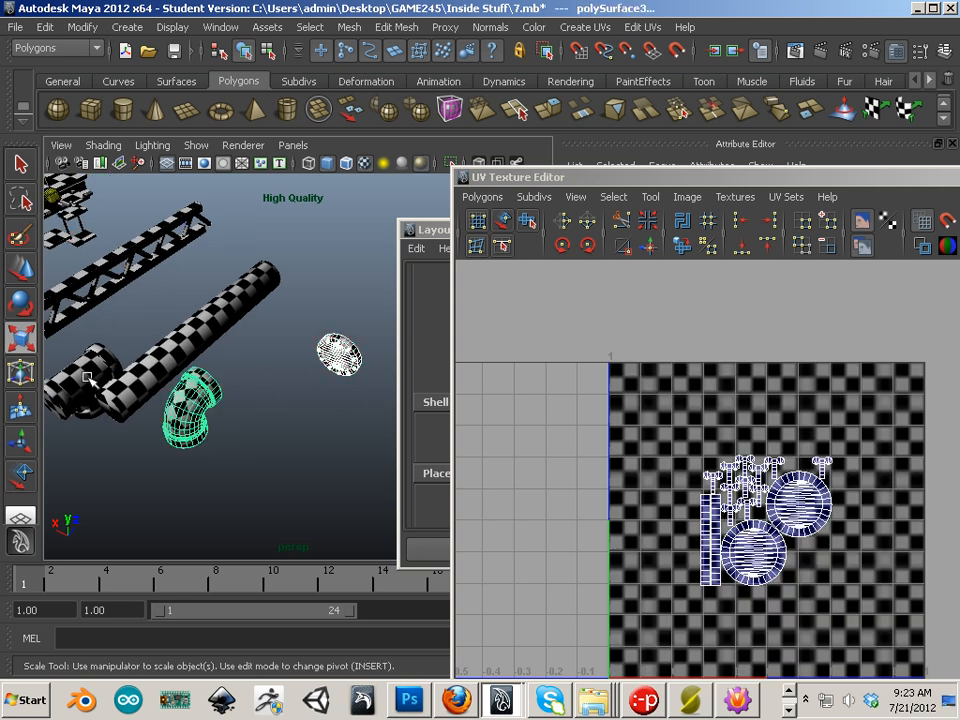
shift+click(84, 373)
alt+middle_drag(644, 514, 573, 491)
right_click(582, 486)
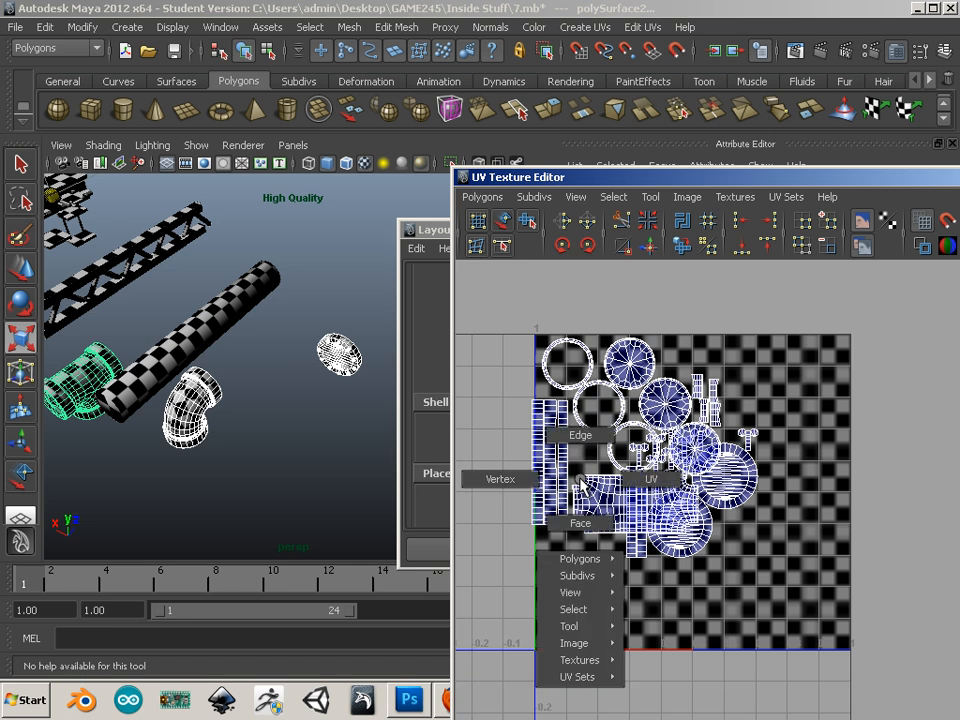
shift+click(92, 348)
right_click(98, 350)
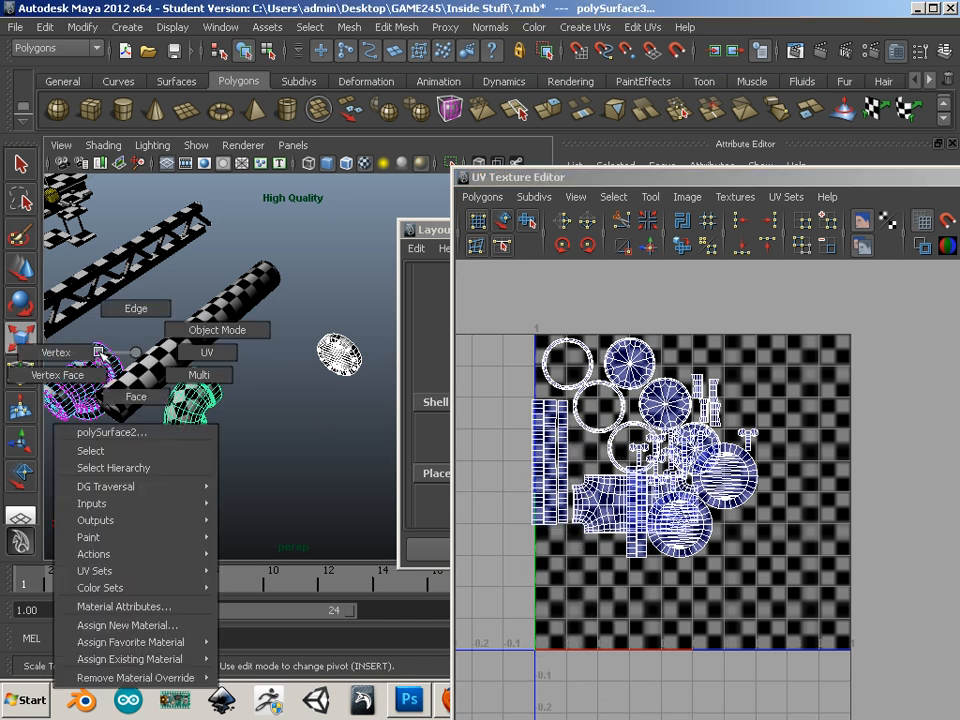
right_drag(98, 352, 178, 331)
click(258, 412)
Step: Select the T-shaped pipe's UVs and move them outside the UV square, below and left of its origin
click(91, 364)
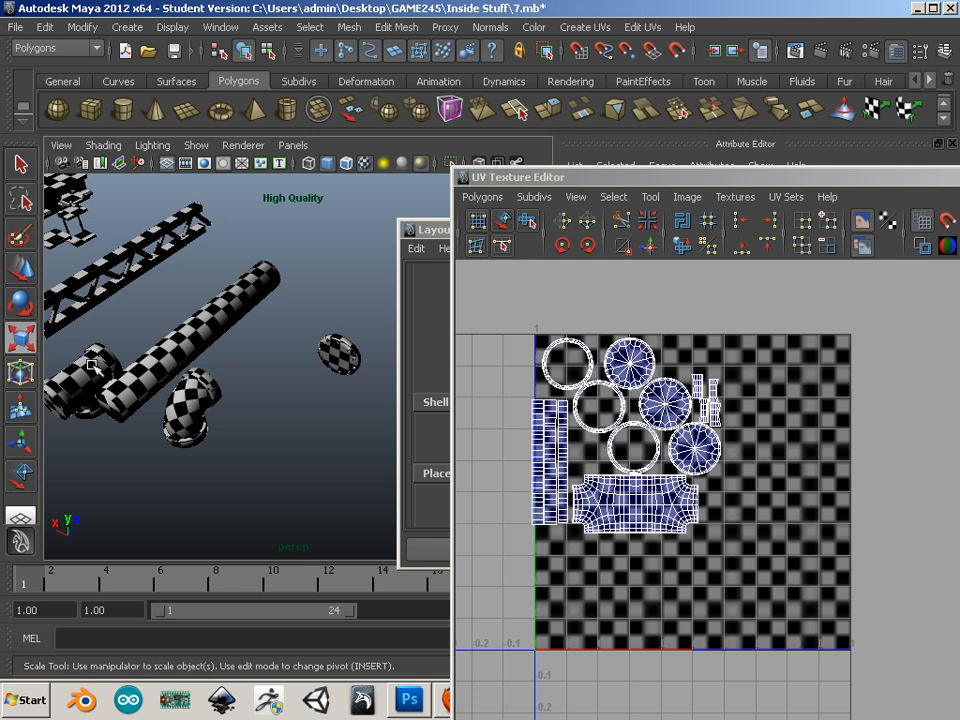
right_drag(525, 441, 582, 436)
scroll(720, 492, down, 1)
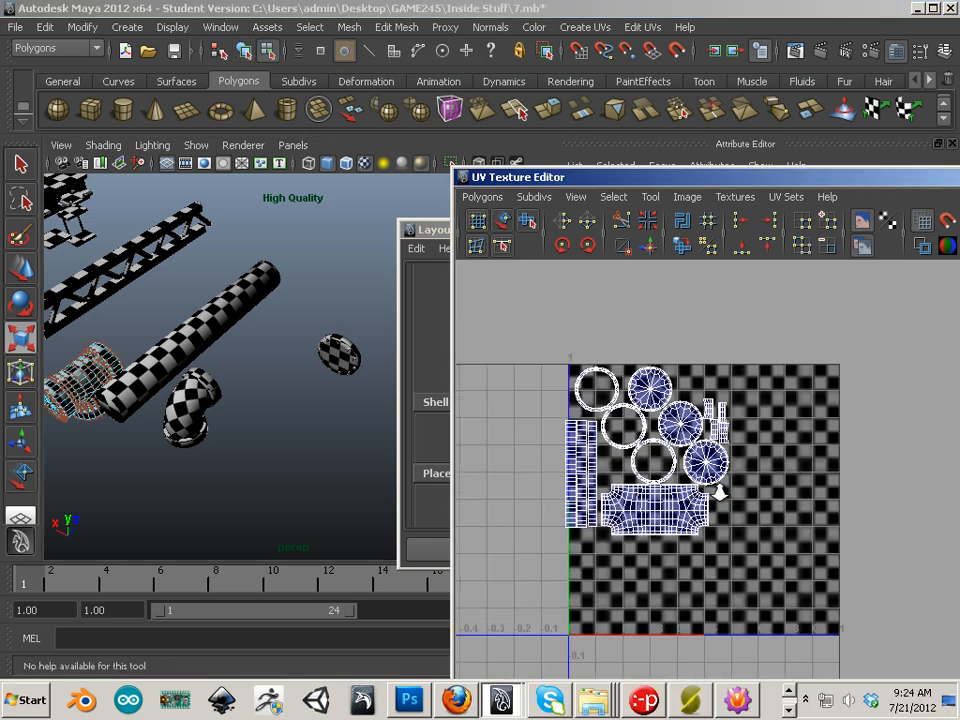
scroll(720, 492, down, 2)
drag(547, 381, 830, 612)
key(w)
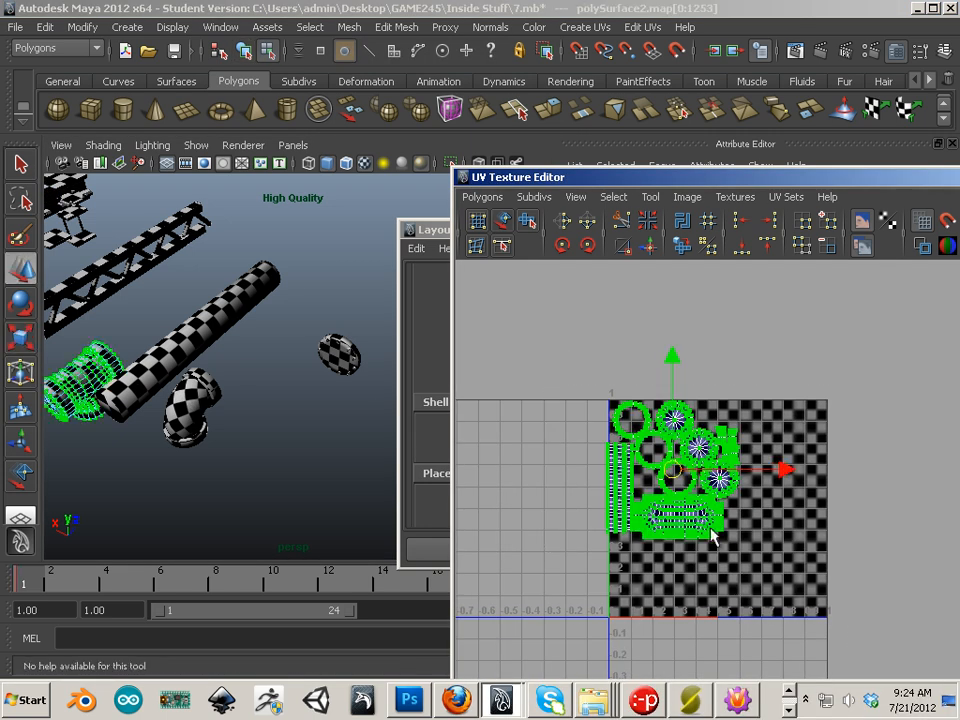
middle_drag(713, 537, 573, 705)
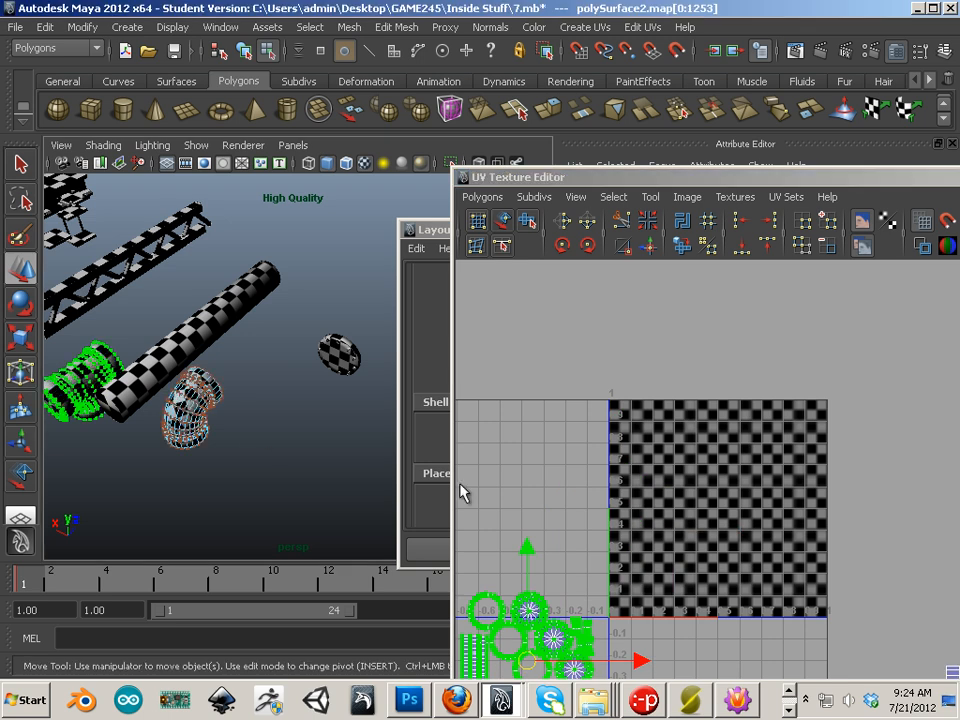
Step: Select all the elbow pipe's UVs and place them outside the UV square, just beyond its lower-right corner
alt+right_drag(612, 525, 500, 519)
alt+middle_drag(579, 527, 464, 487)
drag(622, 497, 871, 682)
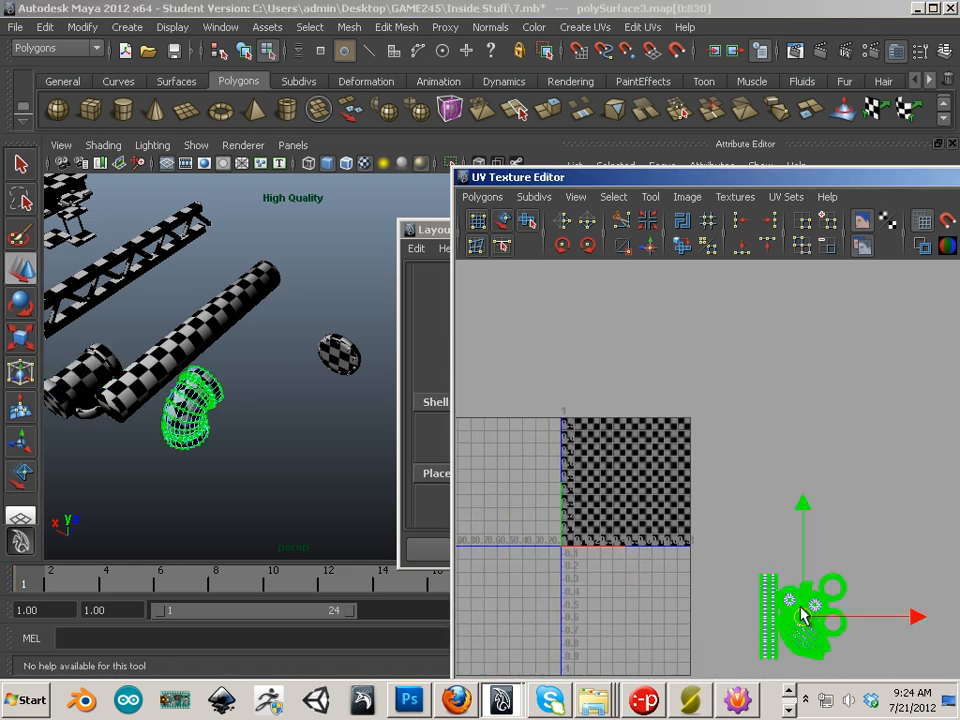
drag(800, 608, 745, 571)
Step: Select the bolted disc's UVs and move them just above the UV square
right_drag(338, 354, 388, 394)
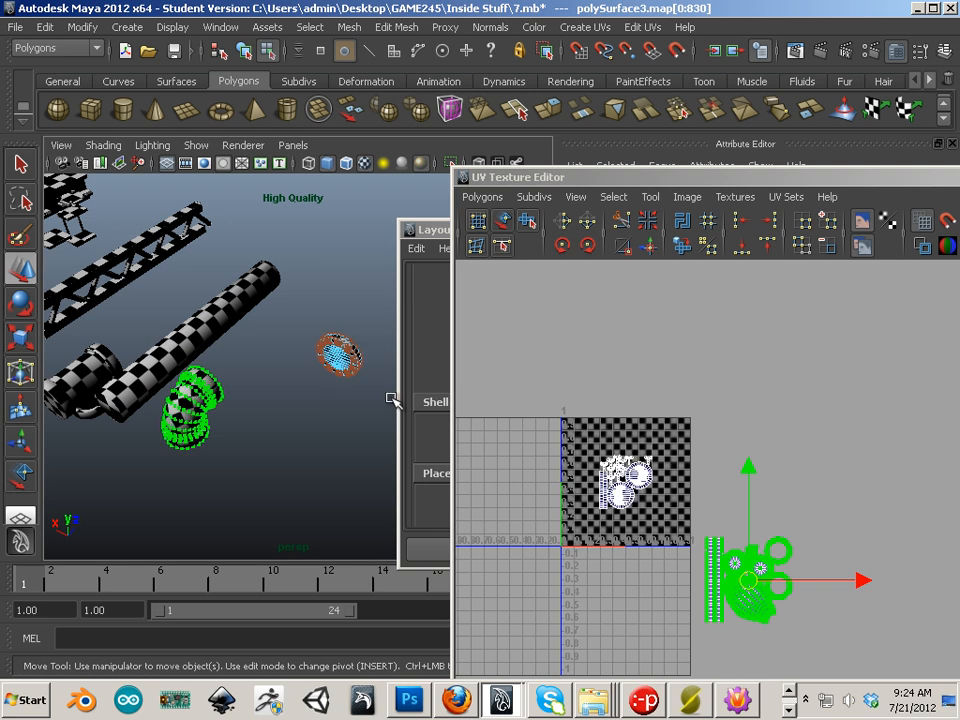
right_drag(615, 472, 666, 468)
drag(544, 427, 680, 528)
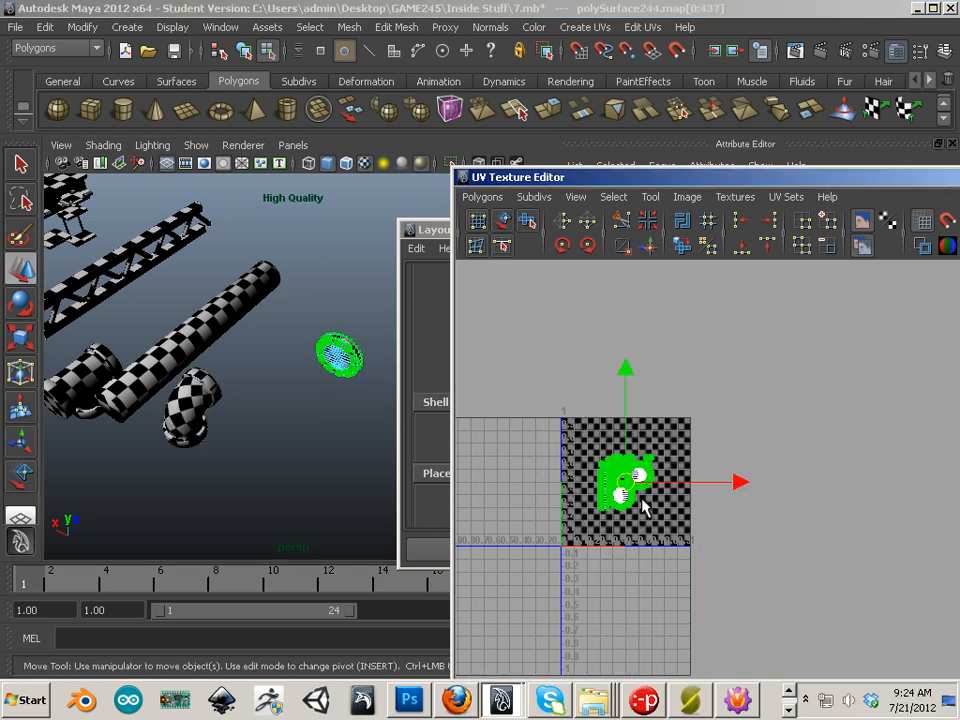
drag(628, 480, 623, 396)
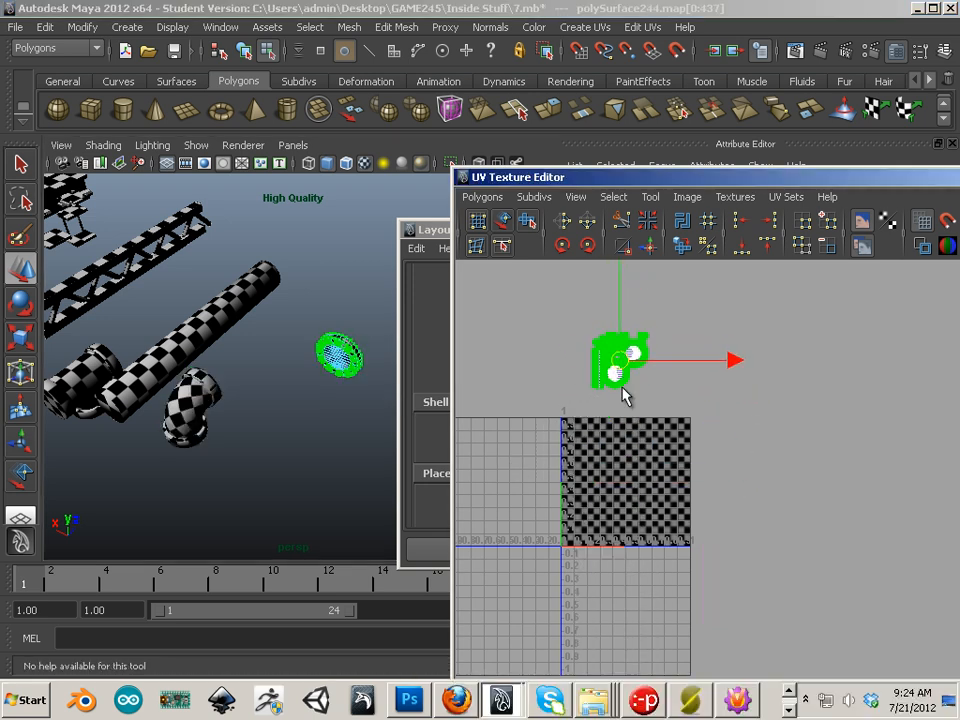
Step: Select the disc, elbow pipe and T-shaped pipe in object mode, and minimize the Layout UVs options window
right_drag(347, 361, 408, 342)
click(303, 356)
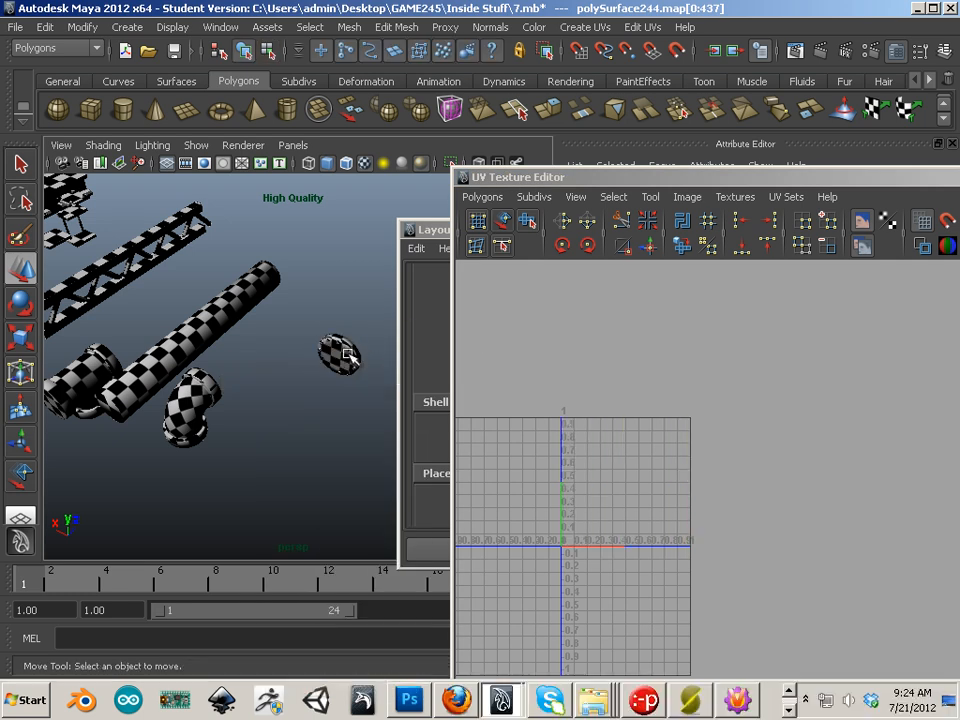
click(337, 358)
shift+click(208, 394)
shift+click(94, 375)
click(440, 448)
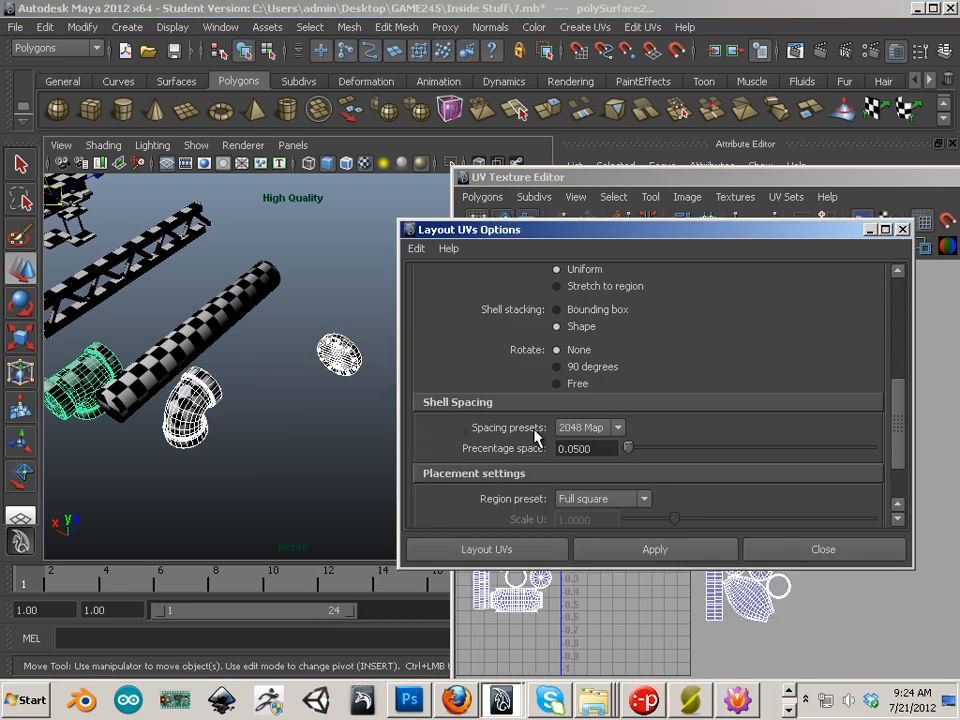
click(869, 229)
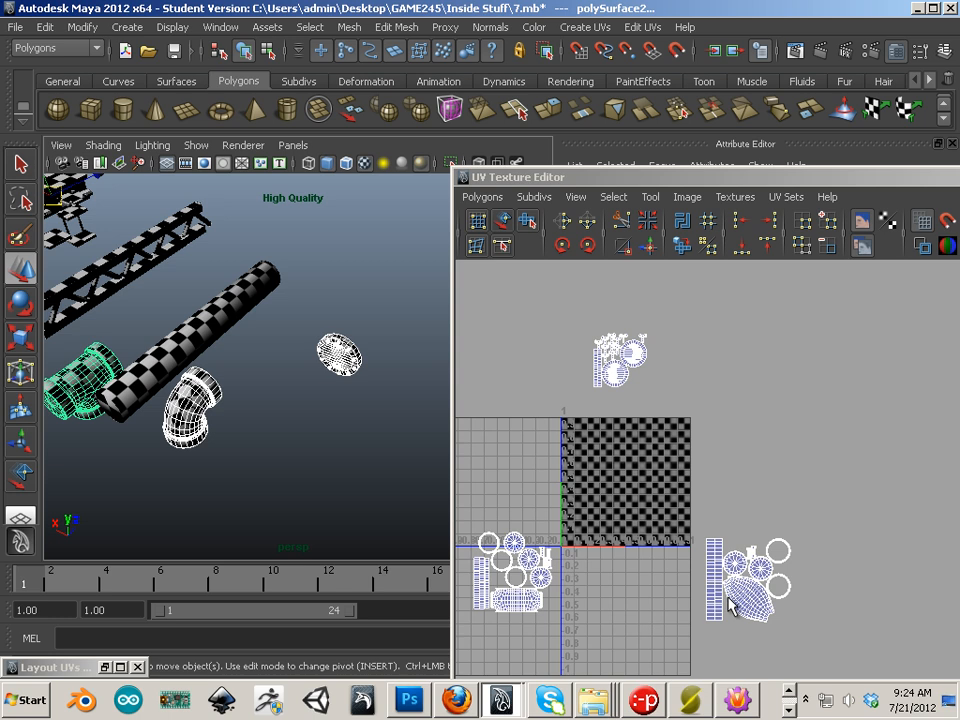
Step: Move the T-shaped pipe's UVs into the lower-left corner of the UV square
alt+middle_drag(630, 580, 696, 528)
right_drag(578, 503, 660, 499)
drag(510, 453, 643, 600)
drag(589, 529, 675, 458)
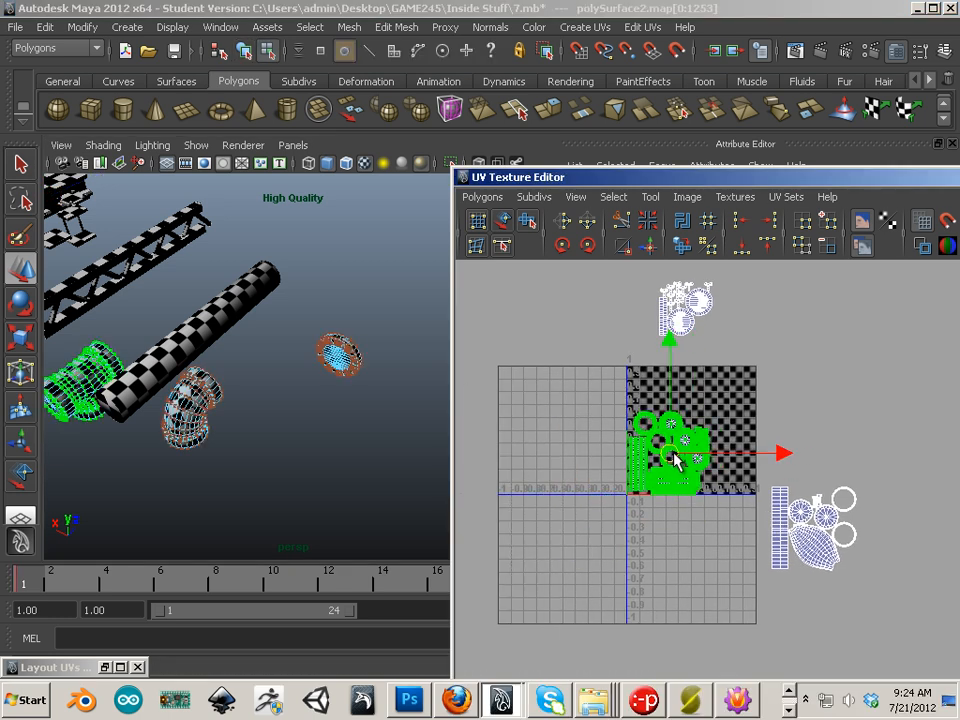
Step: Move the bolted disc's UVs into the upper-right corner of the UV square
alt+middle_drag(618, 429, 510, 491)
alt+right_drag(510, 491, 590, 421)
drag(573, 362, 570, 362)
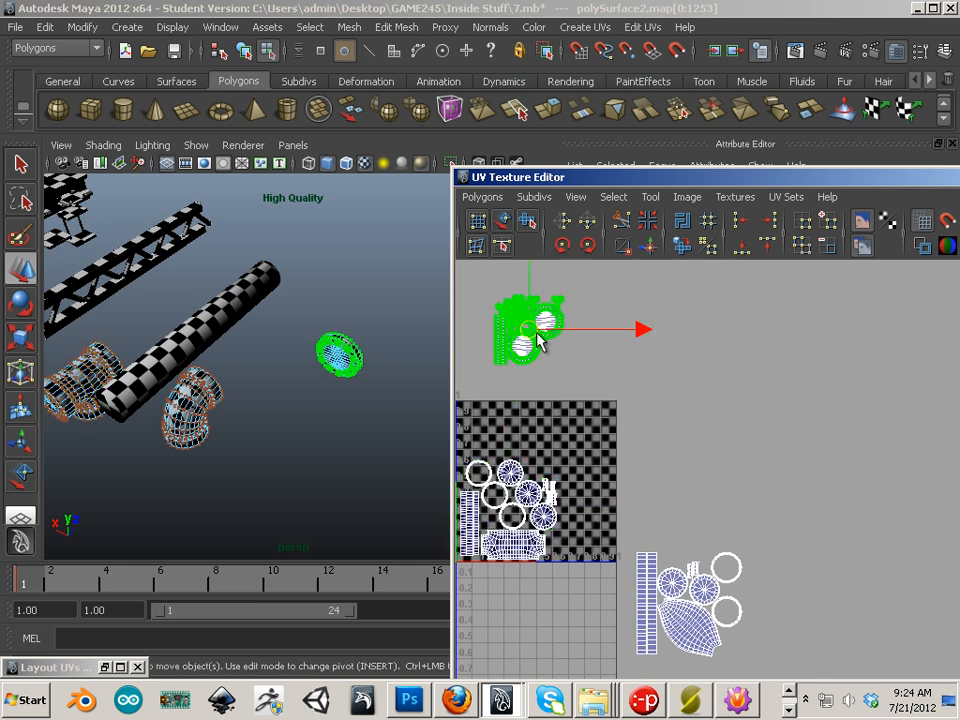
drag(525, 330, 583, 440)
alt+middle_drag(593, 505, 648, 447)
alt+right_drag(648, 447, 748, 568)
alt+middle_drag(701, 551, 713, 565)
drag(662, 465, 702, 651)
ctrl+right_click(701, 610)
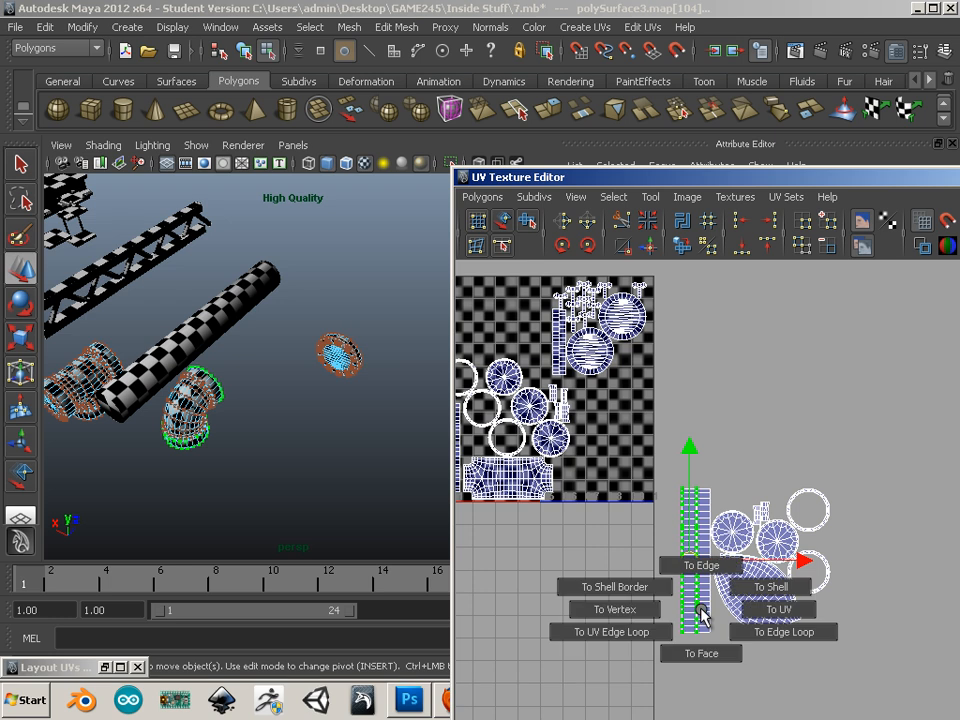
ctrl+click(750, 588)
drag(614, 440, 616, 443)
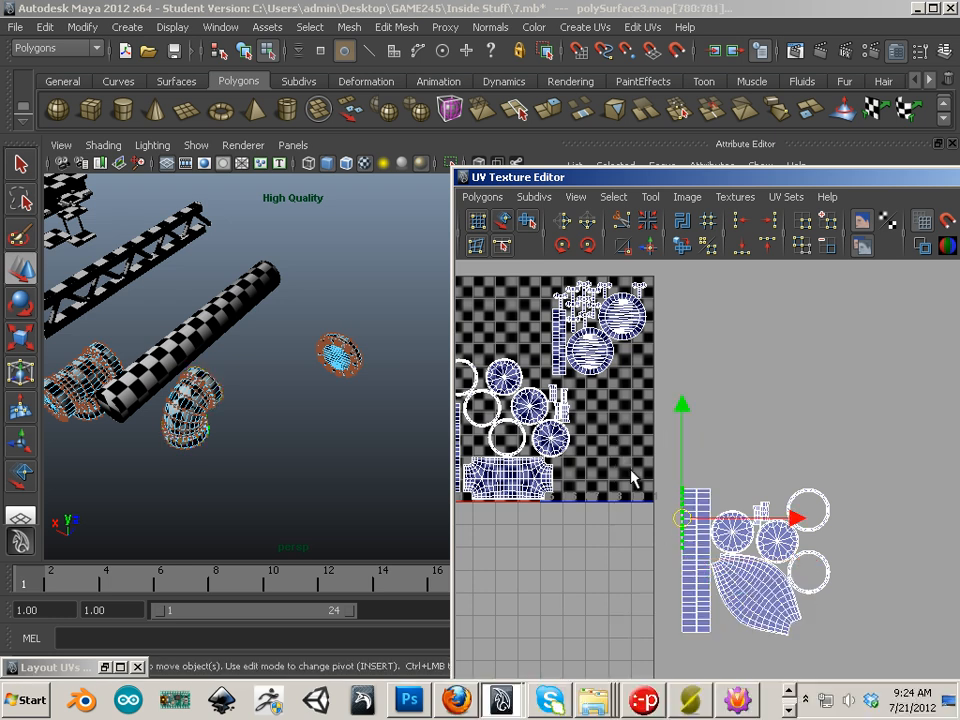
ctrl+right_click(693, 527)
ctrl+click(697, 572)
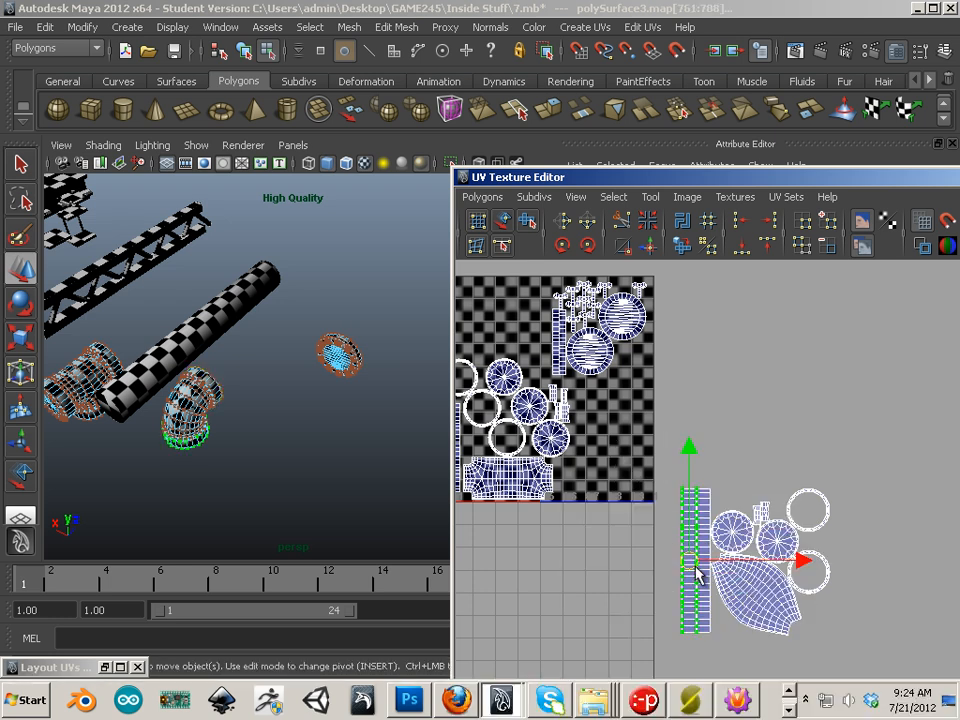
Step: Select the elbow pipe's whole two-column strip as UV shells and move it into the lower-right corner of the UV square
right_click(707, 506)
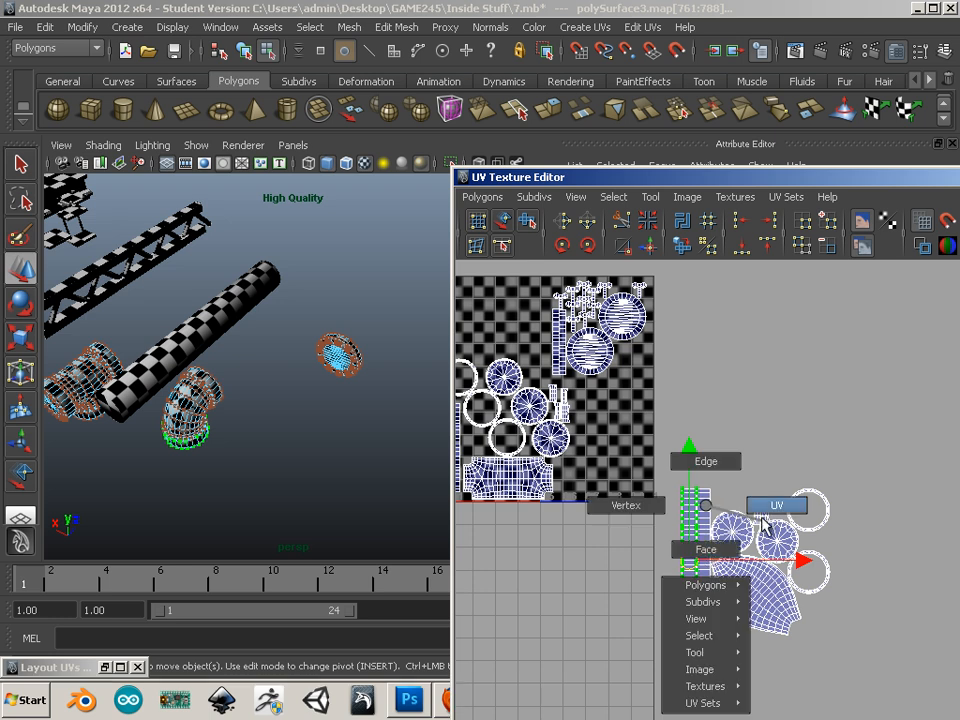
click(780, 506)
drag(648, 462, 707, 660)
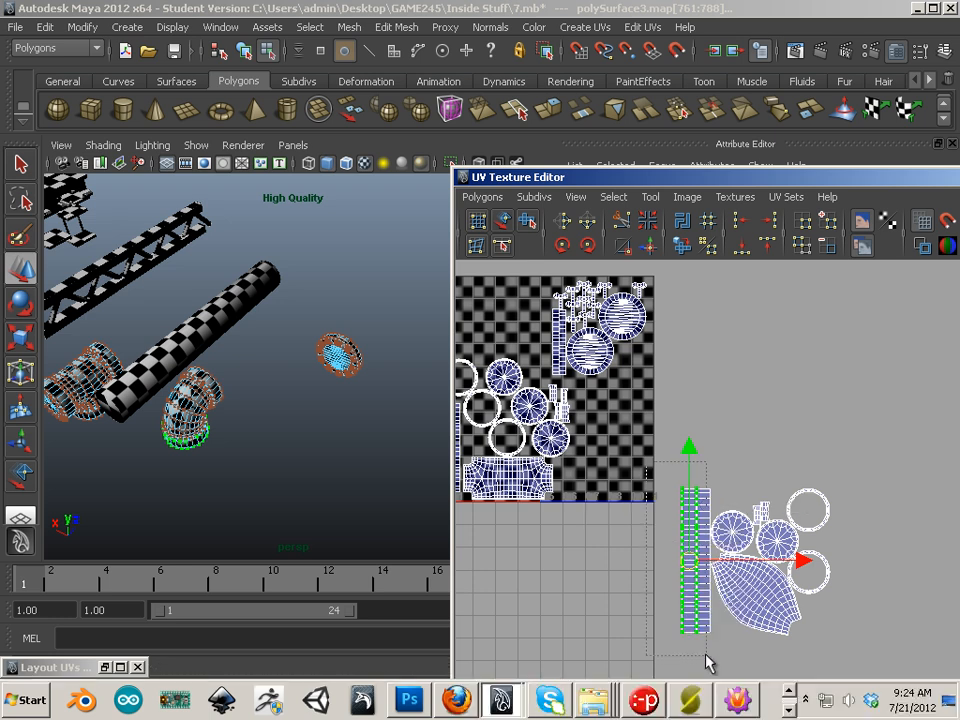
ctrl+right_click(697, 553)
click(767, 525)
drag(699, 568, 639, 427)
Step: Move the elbow's two rings and the round cap between them into the square's upper-left area, rotated a quarter turn clockwise
alt+middle_drag(679, 555, 719, 518)
scroll(765, 568, up, 1)
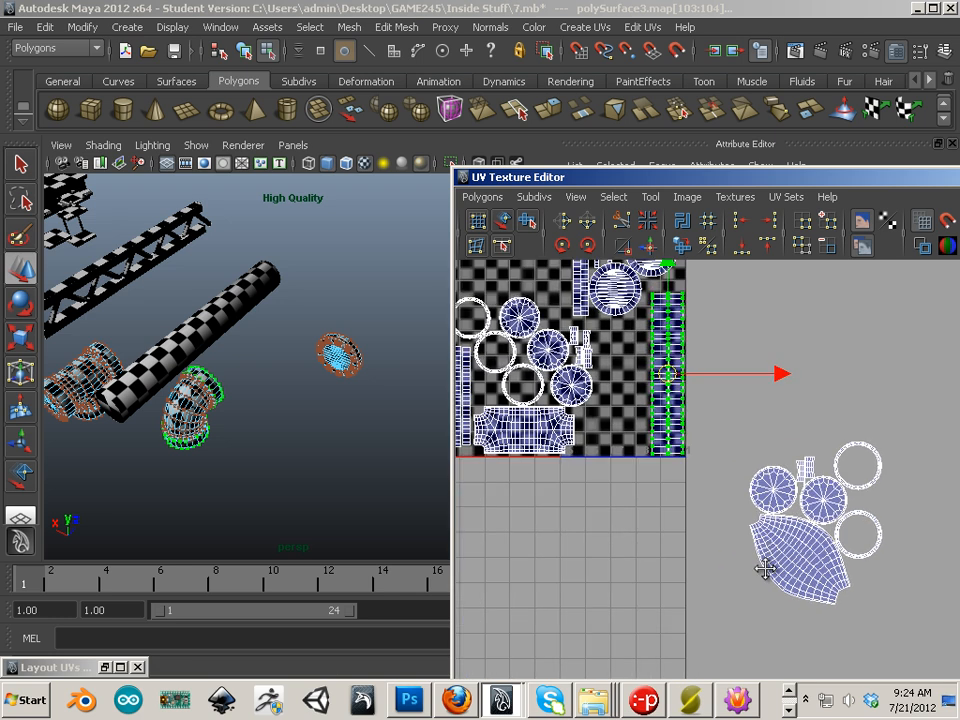
alt+middle_drag(765, 568, 781, 645)
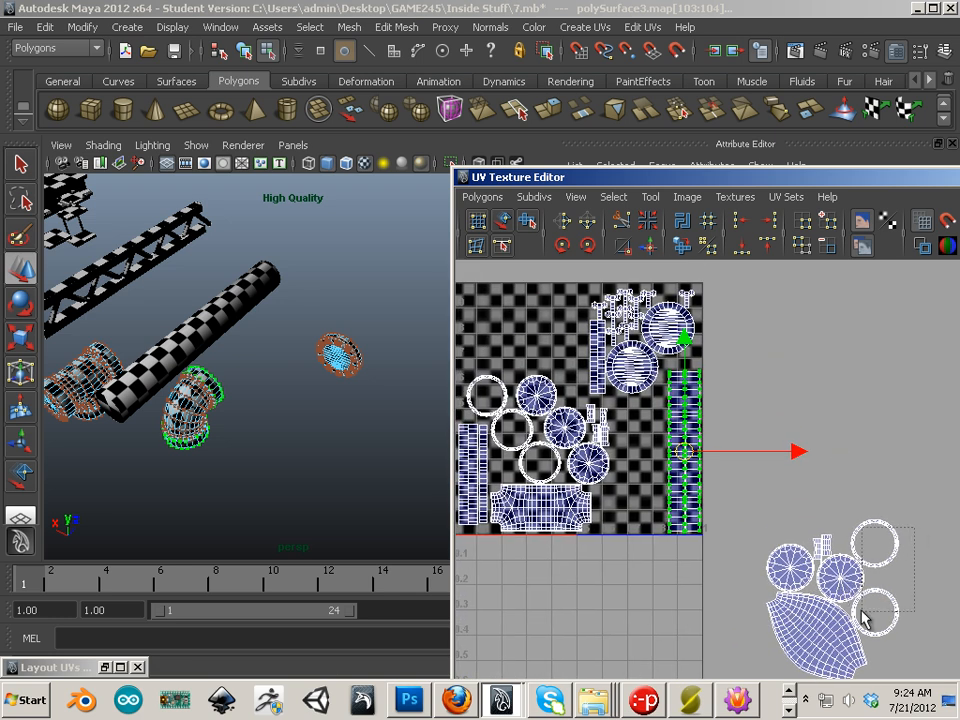
click(857, 612)
ctrl+right_click(855, 588)
click(885, 581)
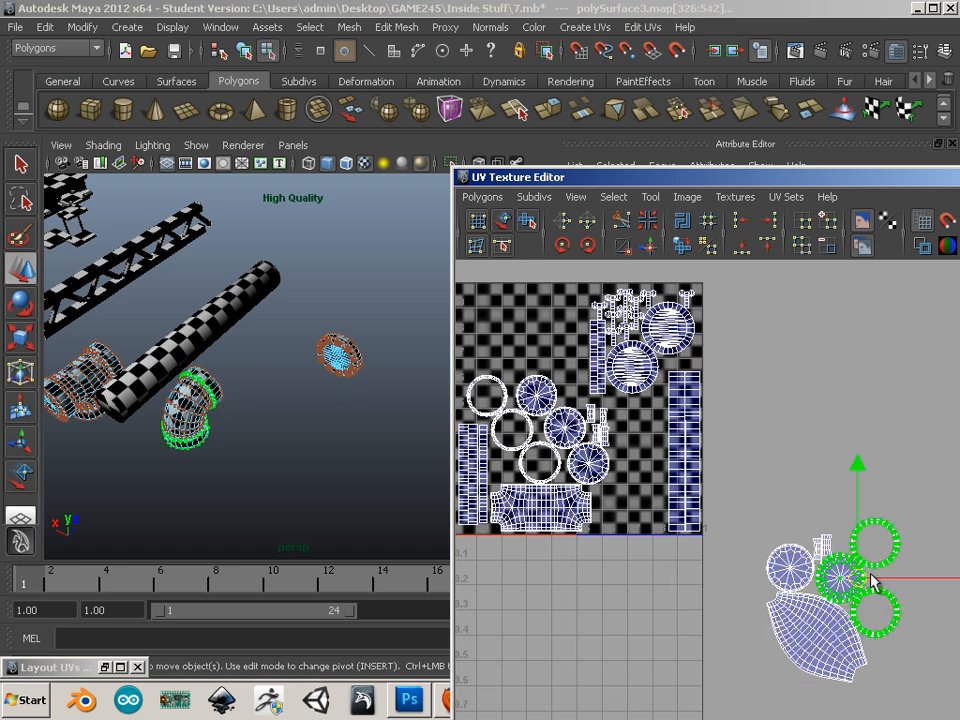
drag(831, 544, 542, 381)
alt+middle_drag(542, 381, 619, 456)
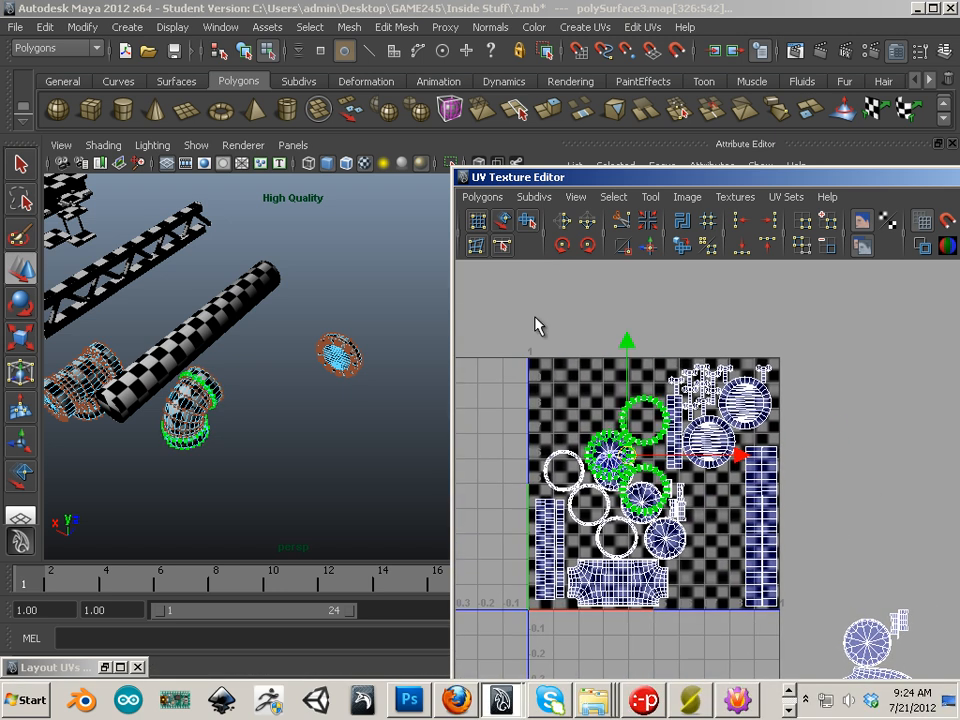
click(588, 245)
click(588, 245)
drag(644, 449, 597, 405)
Step: Move the elbow's remaining round cap and small strip shells beside its long strip, rotated a quarter turn counterclockwise
alt+middle_drag(734, 453, 662, 356)
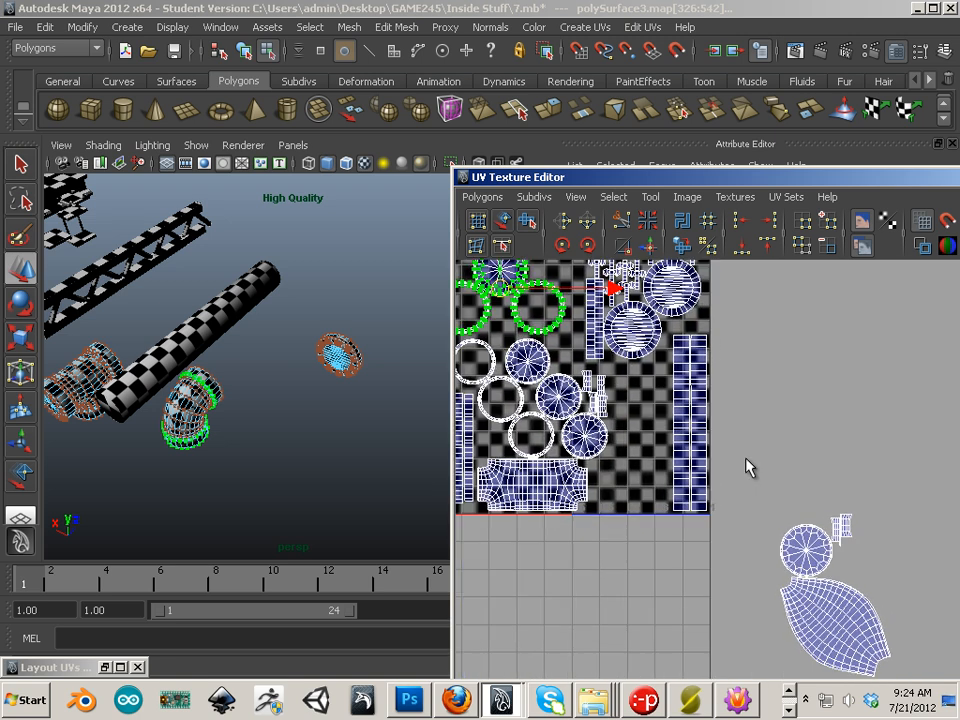
drag(865, 577, 865, 577)
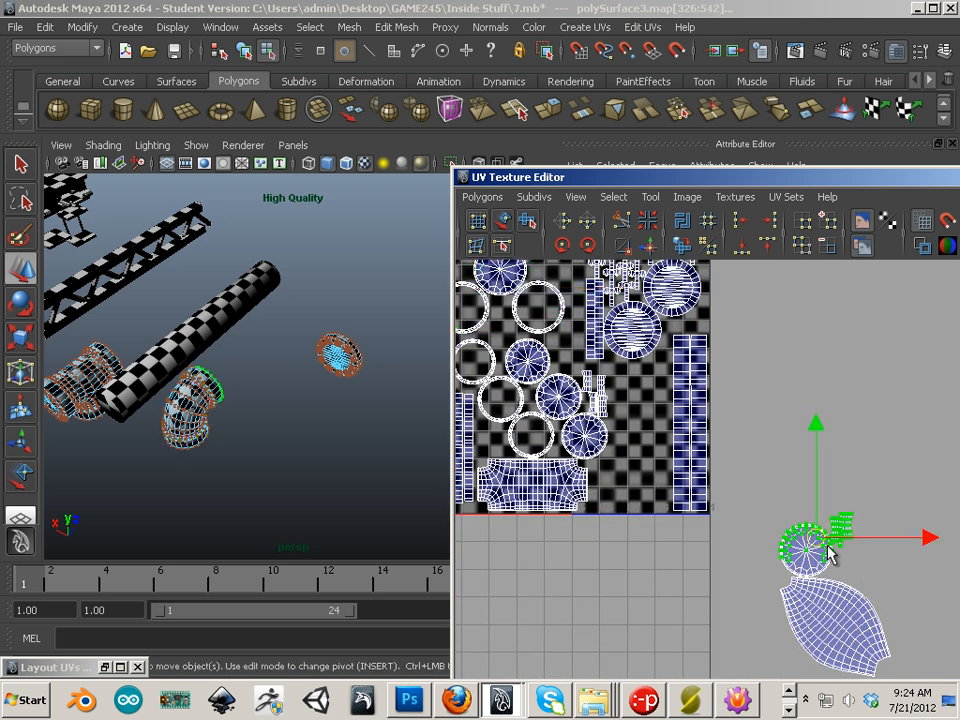
ctrl+right_drag(831, 523, 889, 521)
drag(804, 546, 641, 424)
click(563, 245)
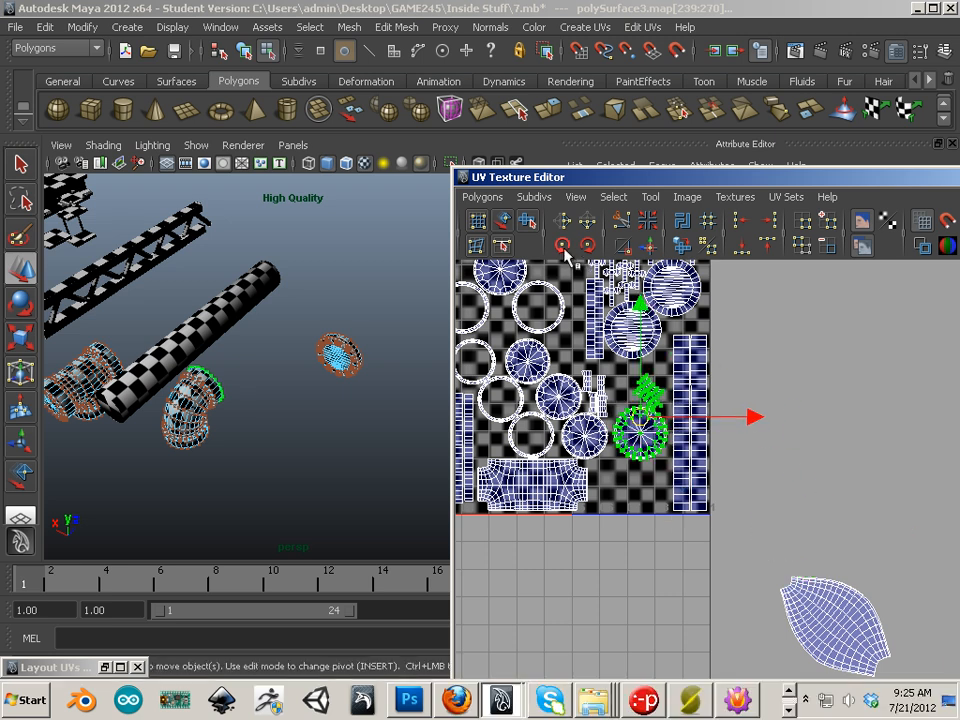
click(563, 246)
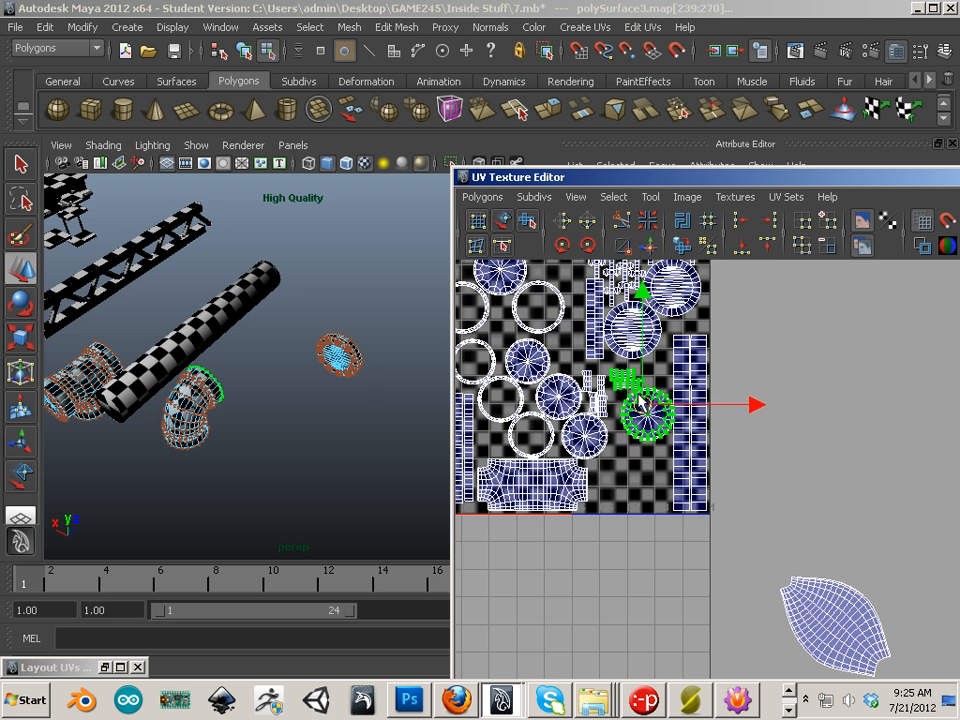
Step: Move the elbow's upper-left round cap into the square's lower-right gap and set one of its rings aside, left of the square
scroll(688, 460, up, 2)
alt+middle_drag(688, 461, 742, 435)
alt+right_drag(742, 435, 638, 409)
alt+middle_drag(638, 409, 632, 436)
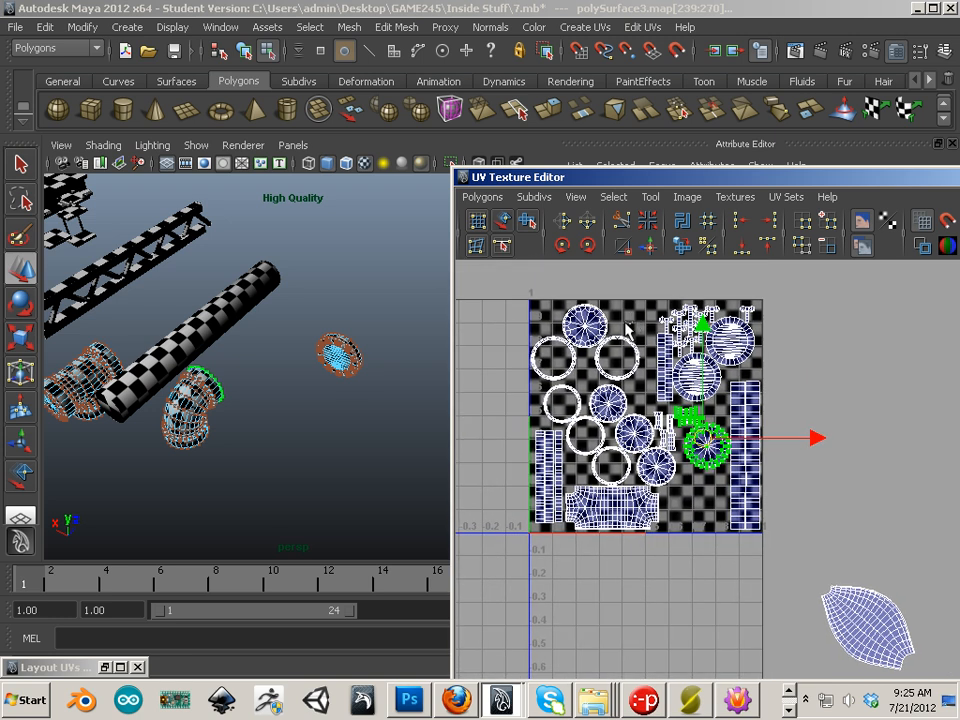
drag(625, 322, 601, 342)
ctrl+right_drag(600, 339, 628, 323)
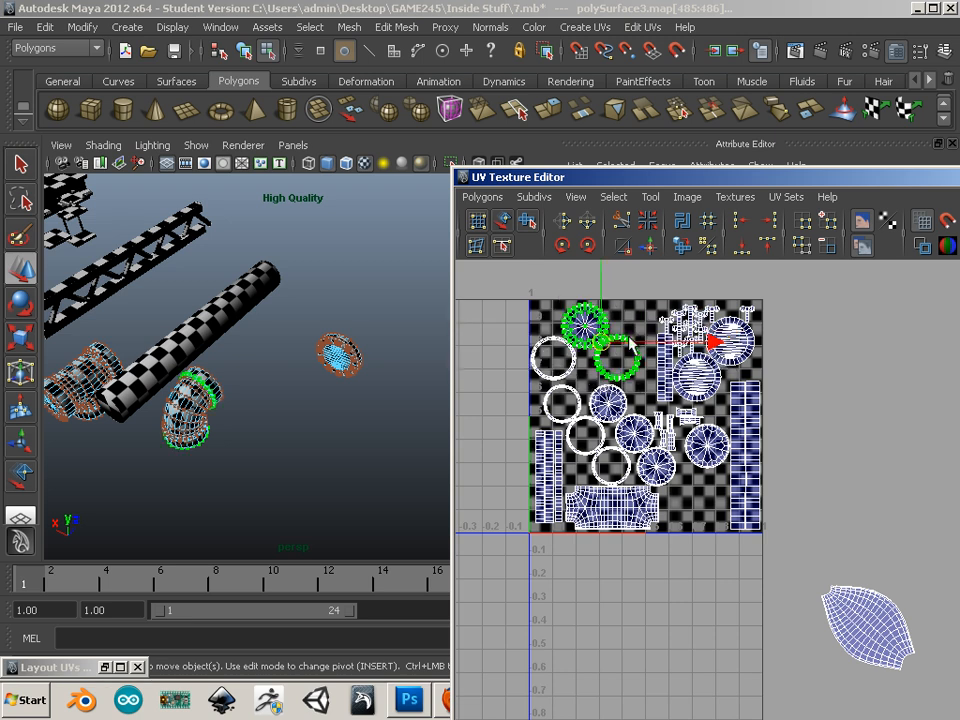
drag(603, 343, 729, 561)
ctrl+right_drag(729, 561, 792, 536)
drag(724, 546, 492, 317)
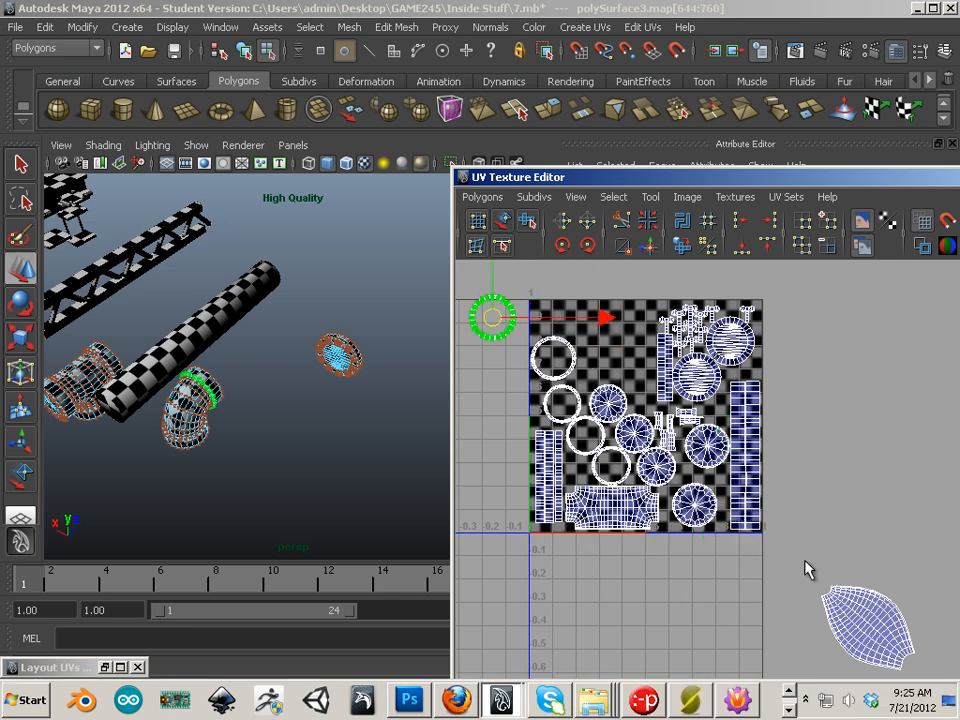
Step: Move the elbow's leaf-shaped body shell into the square's upper-left area and shift the neighbouring ring down clear of it
drag(845, 600, 864, 617)
ctrl+right_drag(864, 617, 890, 585)
drag(870, 626, 610, 347)
alt+right_drag(524, 318, 740, 535)
click(606, 426)
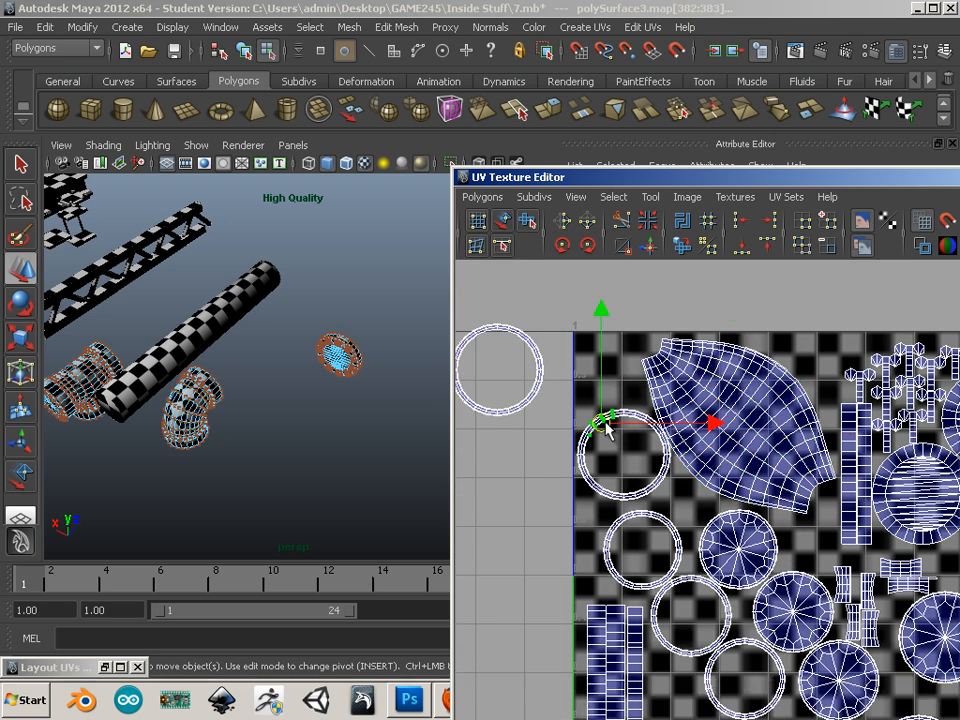
ctrl+right_drag(606, 426, 660, 400)
drag(621, 456, 626, 467)
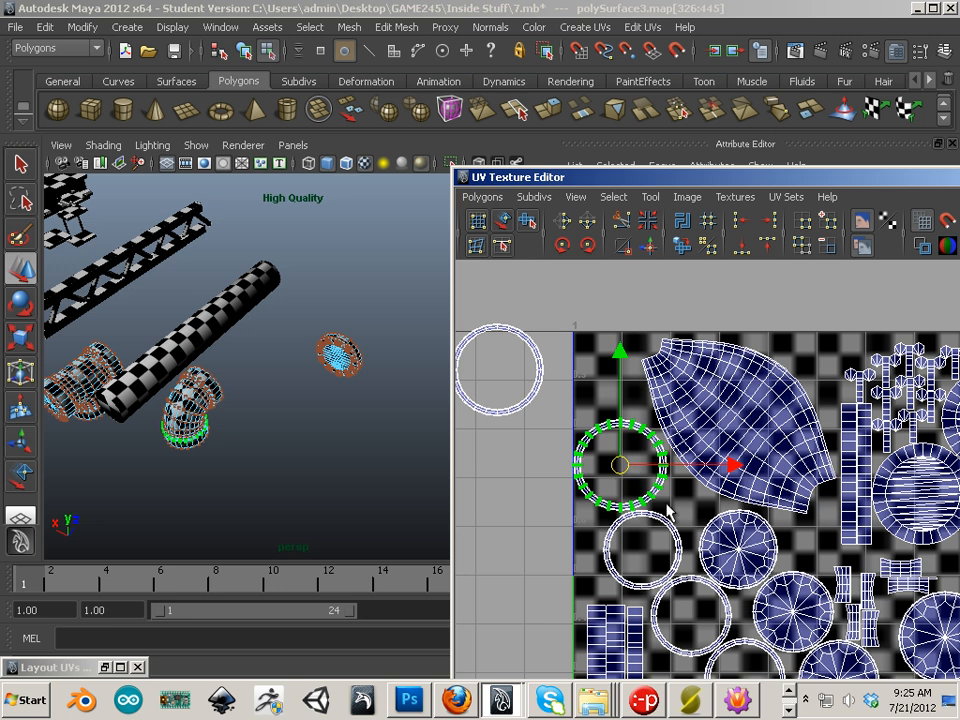
Step: Select the cluster of bolt shells above the disc's narrow strip and move it slightly left toward the elbow's body shell
alt+middle_drag(667, 505, 637, 512)
alt+right_drag(637, 512, 640, 488)
alt+middle_drag(640, 488, 517, 397)
alt+right_drag(661, 493, 571, 479)
alt+middle_drag(671, 516, 623, 527)
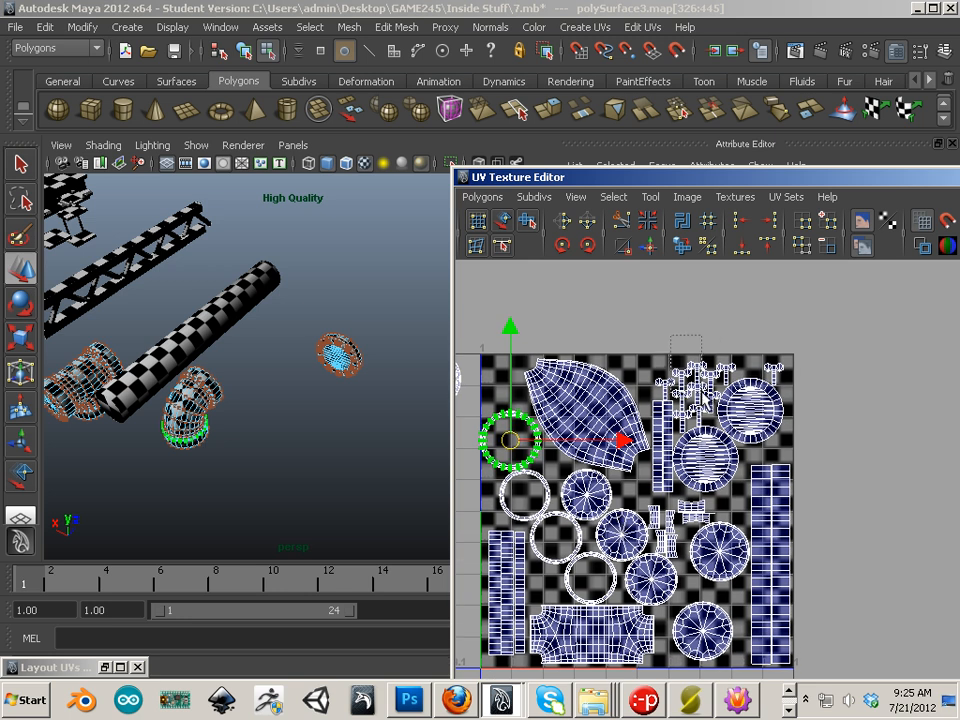
drag(705, 395, 706, 396)
ctrl+right_drag(688, 381, 755, 361)
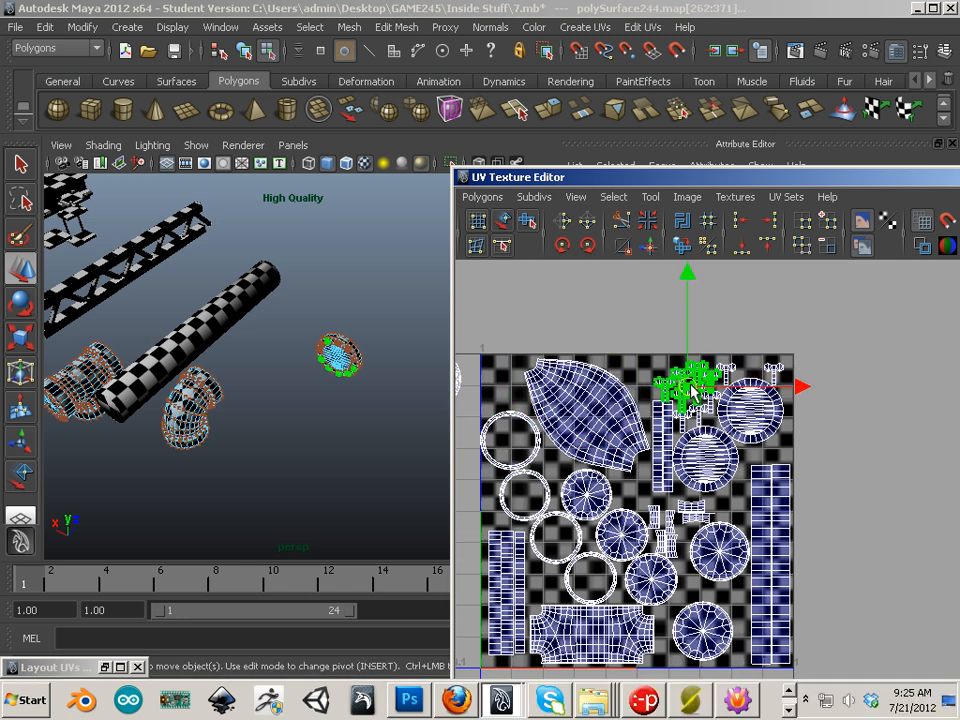
drag(692, 394, 668, 380)
Step: Select the bolted disc's narrow two-column strip shell and shift it down, away from the bolt cluster
alt+right_drag(652, 394, 751, 437)
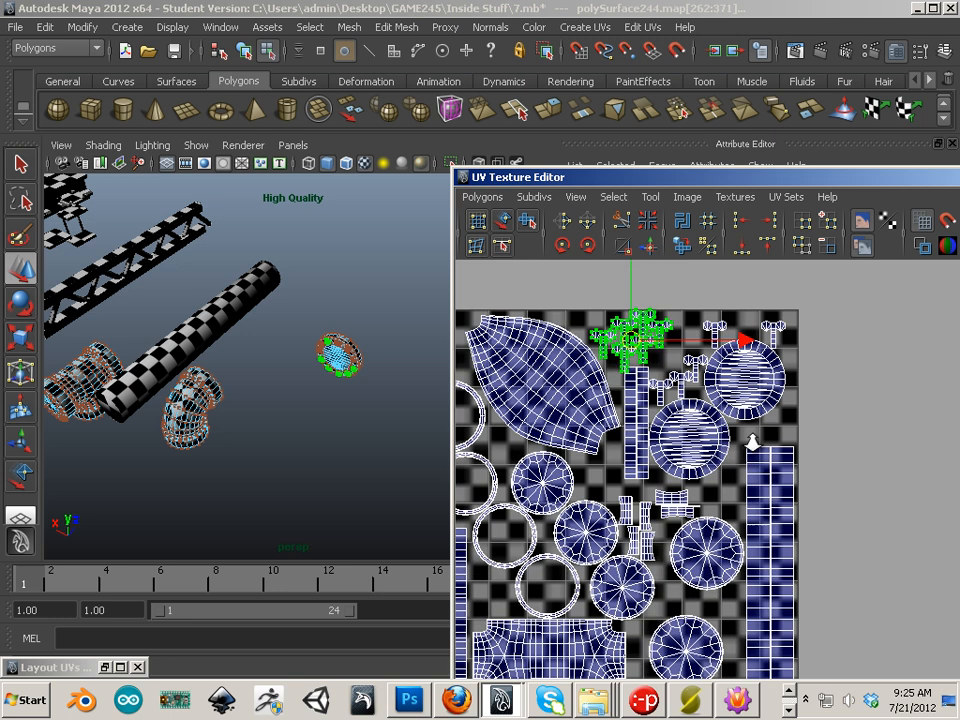
alt+middle_drag(640, 397, 667, 464)
alt+right_drag(667, 464, 661, 570)
drag(636, 546, 640, 548)
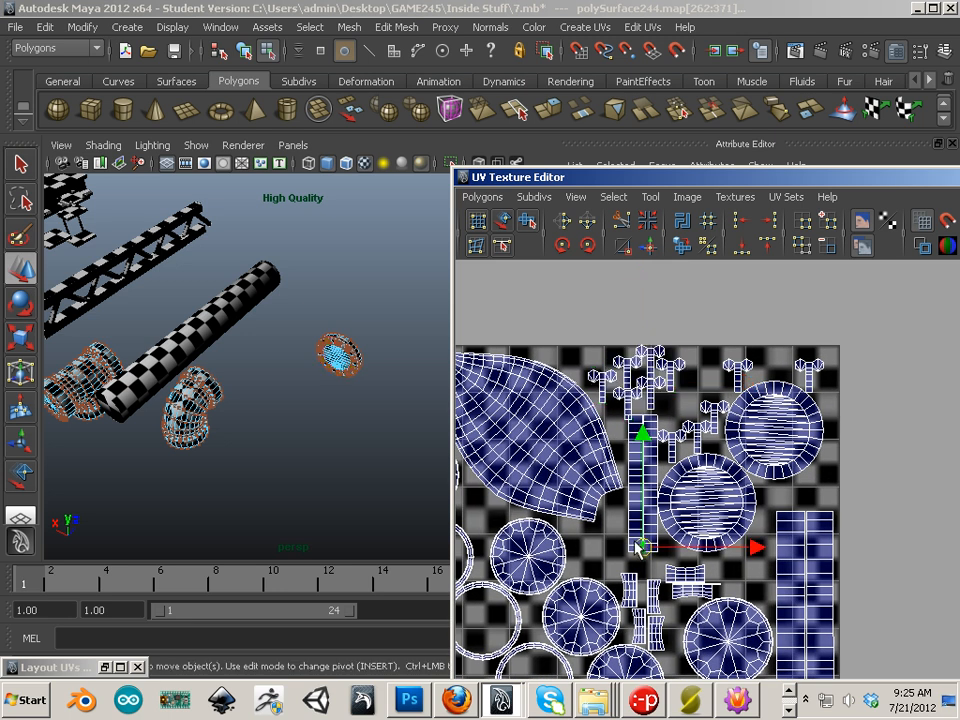
ctrl+right_drag(641, 546, 697, 519)
drag(645, 500, 646, 507)
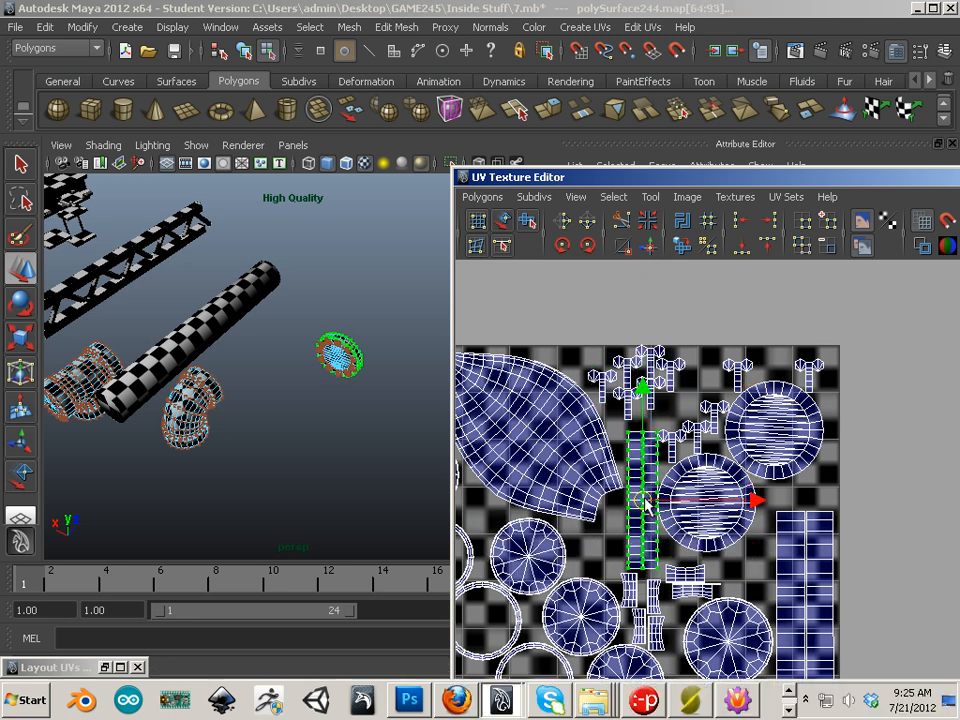
Step: Shift the elbow's round cap beside the long strip down and left, just above the other large cap
alt+middle_drag(684, 485, 768, 430)
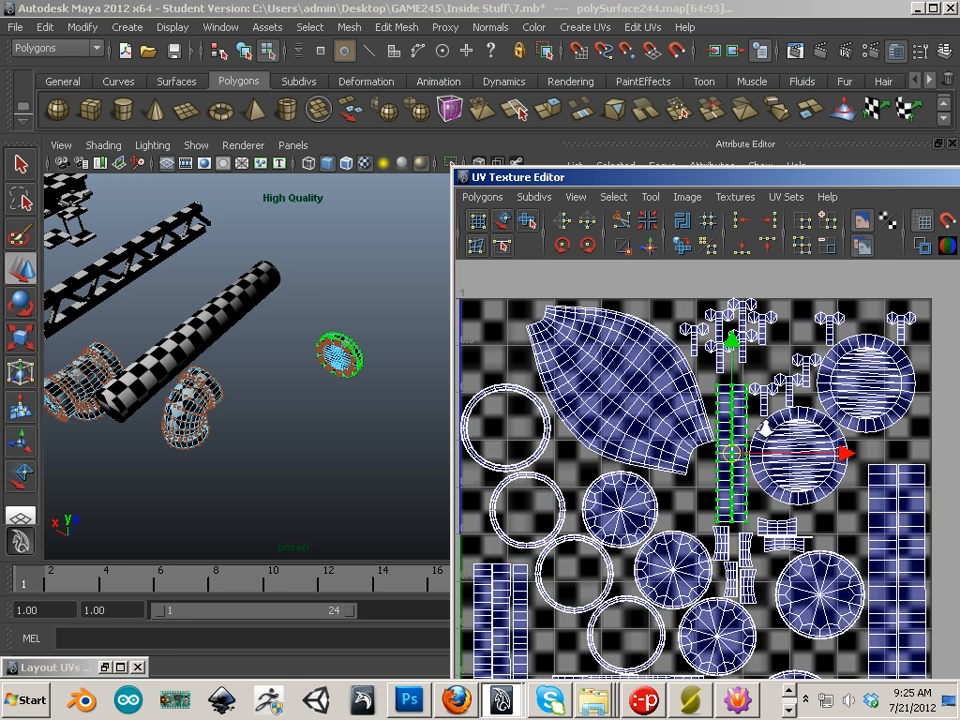
alt+right_drag(764, 420, 736, 435)
alt+middle_drag(736, 435, 682, 370)
drag(767, 500, 765, 499)
ctrl+right_drag(765, 496, 781, 488)
drag(755, 511, 743, 532)
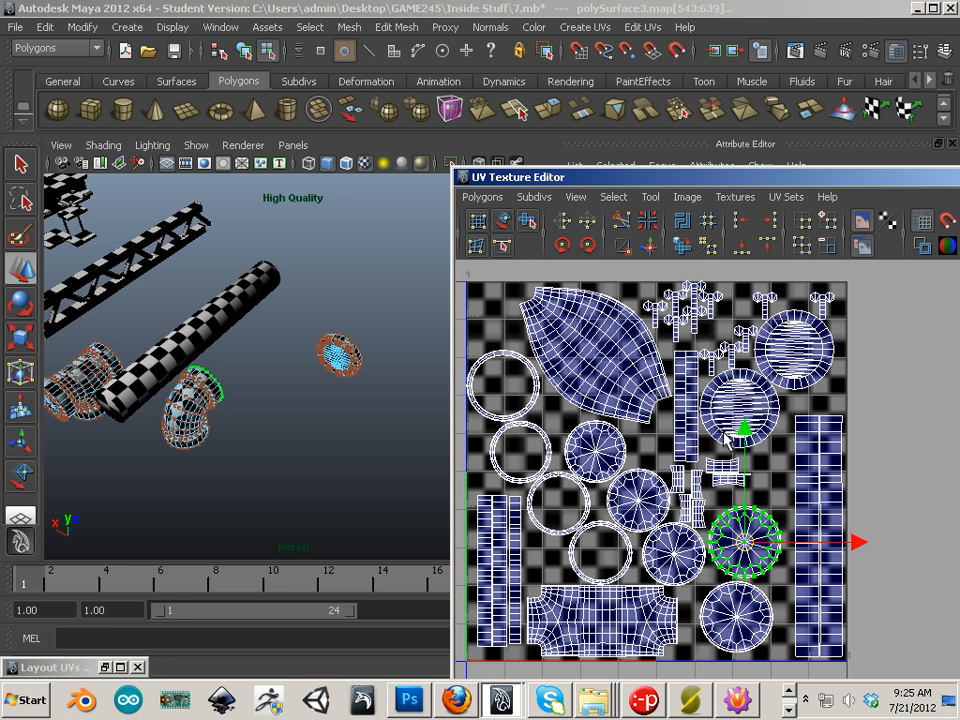
Step: Shift the disc's upper circle and the two bolts above it slightly toward the right edge of the UV square
alt+middle_drag(754, 436, 705, 518)
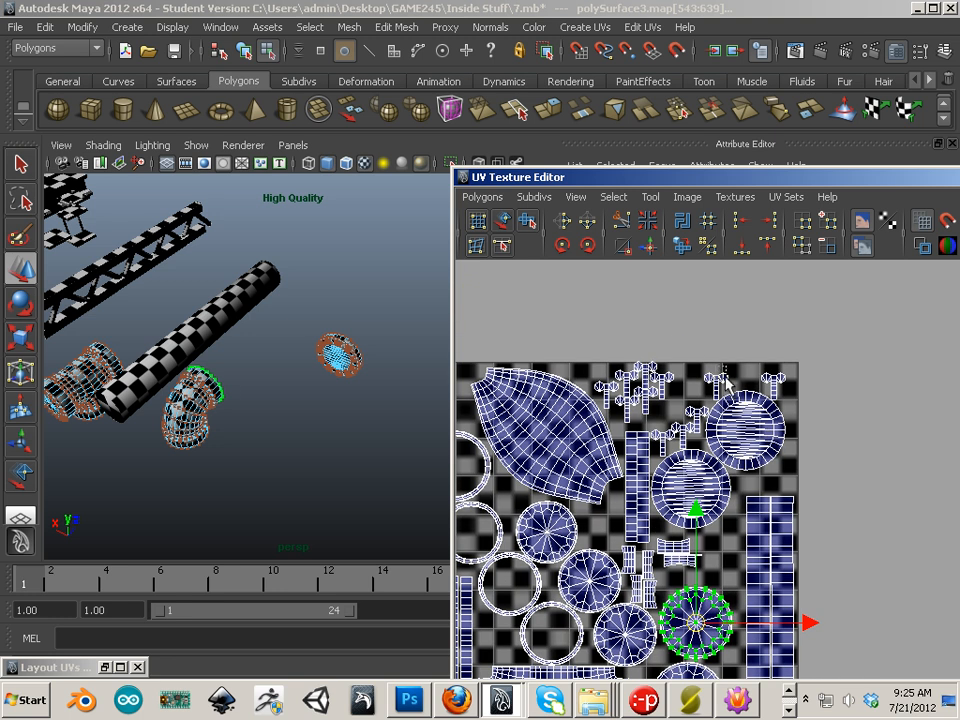
drag(727, 383, 758, 394)
ctrl+right_drag(746, 386, 795, 385)
drag(746, 422, 682, 422)
Step: Move the three loose bolt shells from above the disc's lower circle into the gap beside the elbow's long strip
ctrl+right_drag(697, 413, 755, 397)
drag(692, 426, 727, 553)
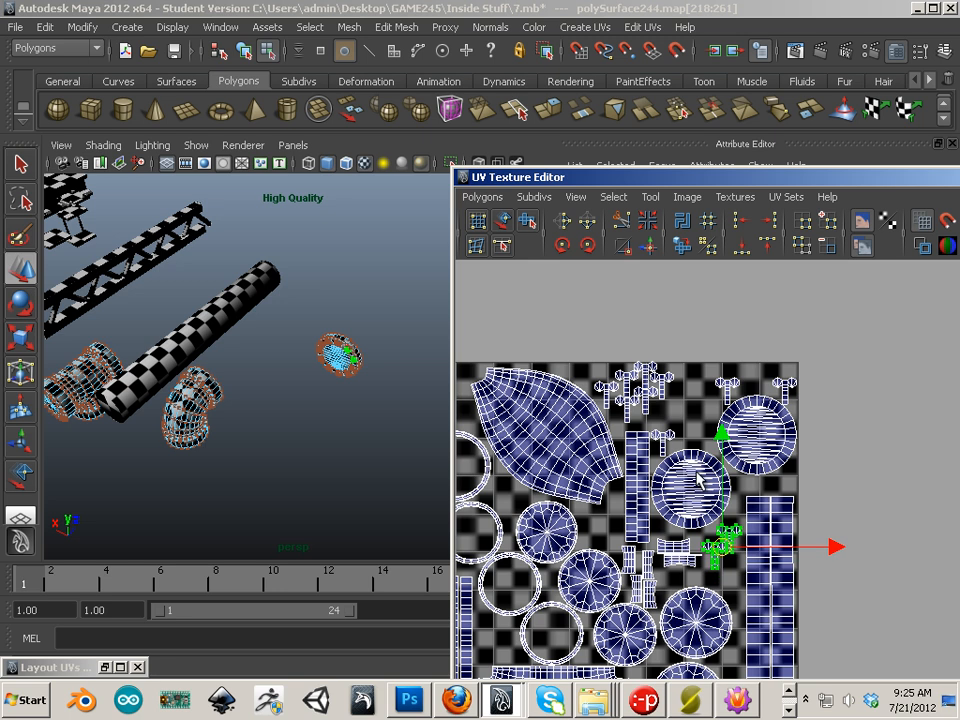
drag(664, 442, 663, 444)
ctrl+right_drag(667, 434, 727, 415)
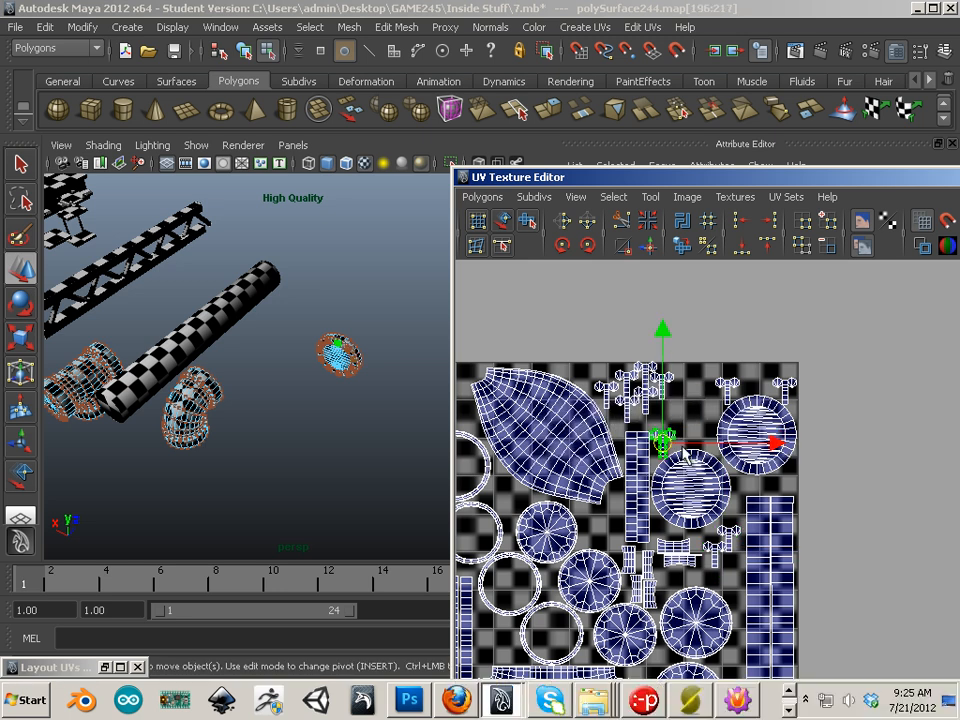
drag(662, 443, 723, 556)
Step: Select the remaining bolt cluster above the disc's narrow strip and move it to the upper-left corner of the UV square
alt+middle_drag(730, 585, 814, 520)
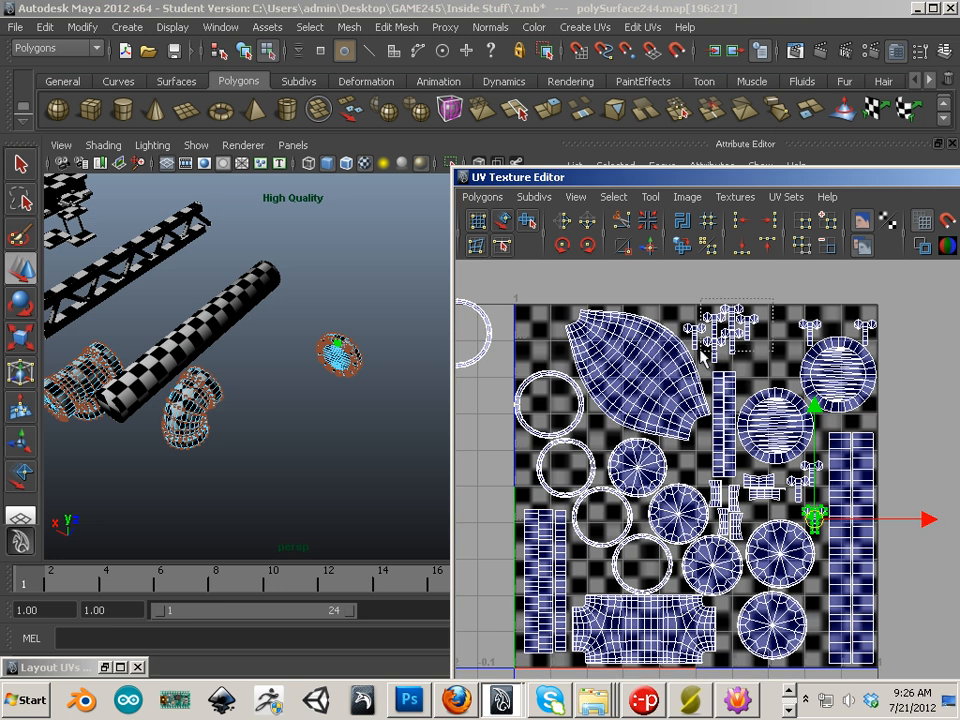
drag(704, 356, 718, 330)
ctrl+right_drag(680, 336, 717, 333)
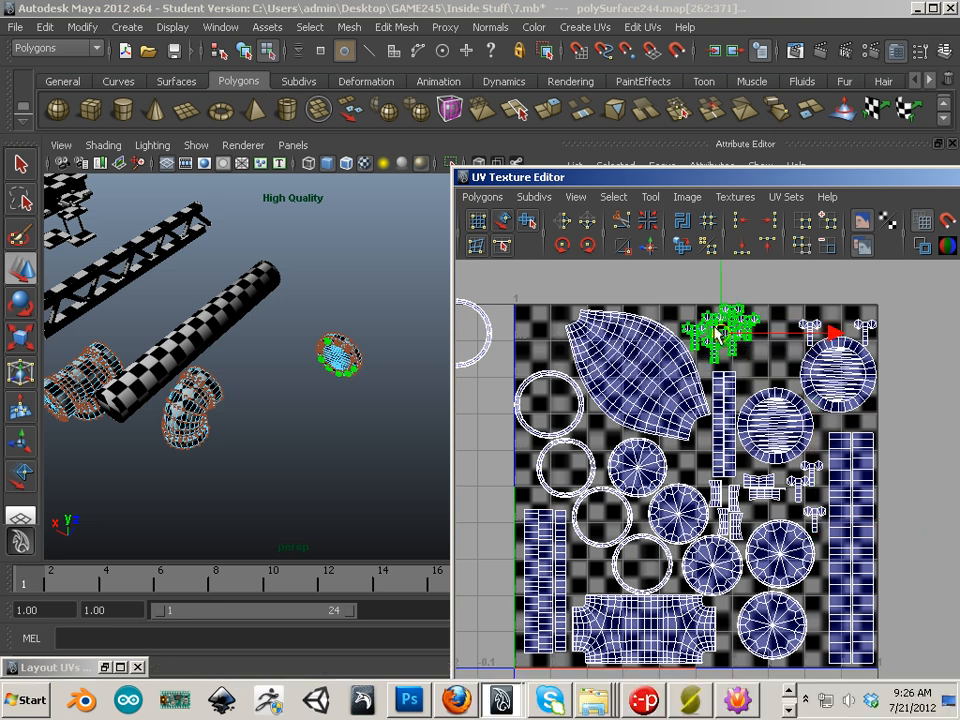
drag(717, 336, 526, 339)
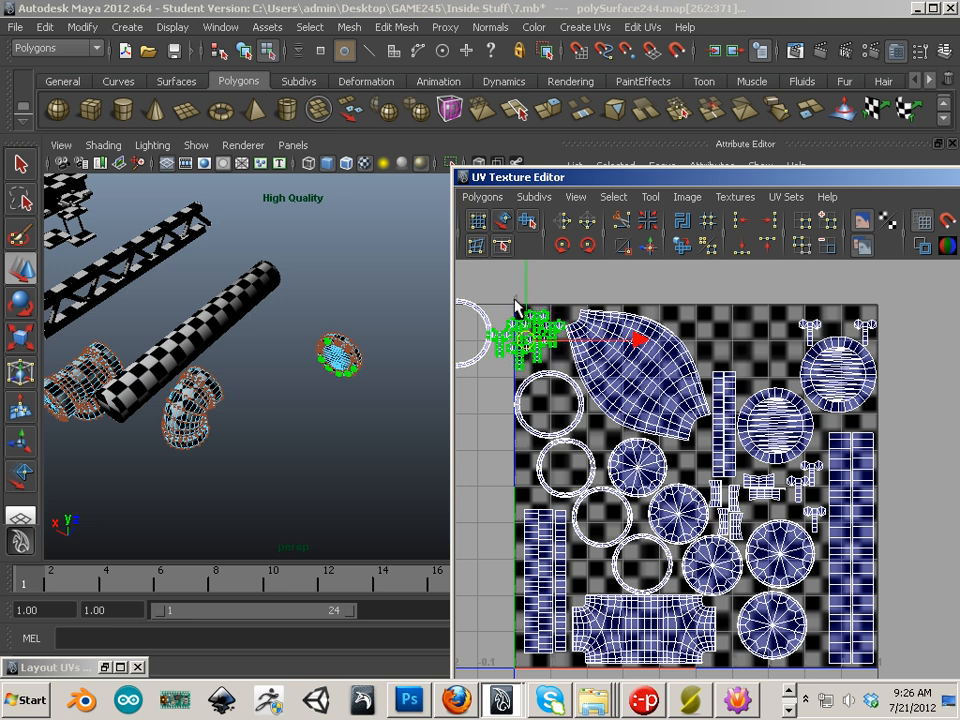
Step: Move three bolt shells from the upper-left cluster into the T-pipe's ring just above its large bottom shell
ctrl+right_drag(506, 343, 510, 336)
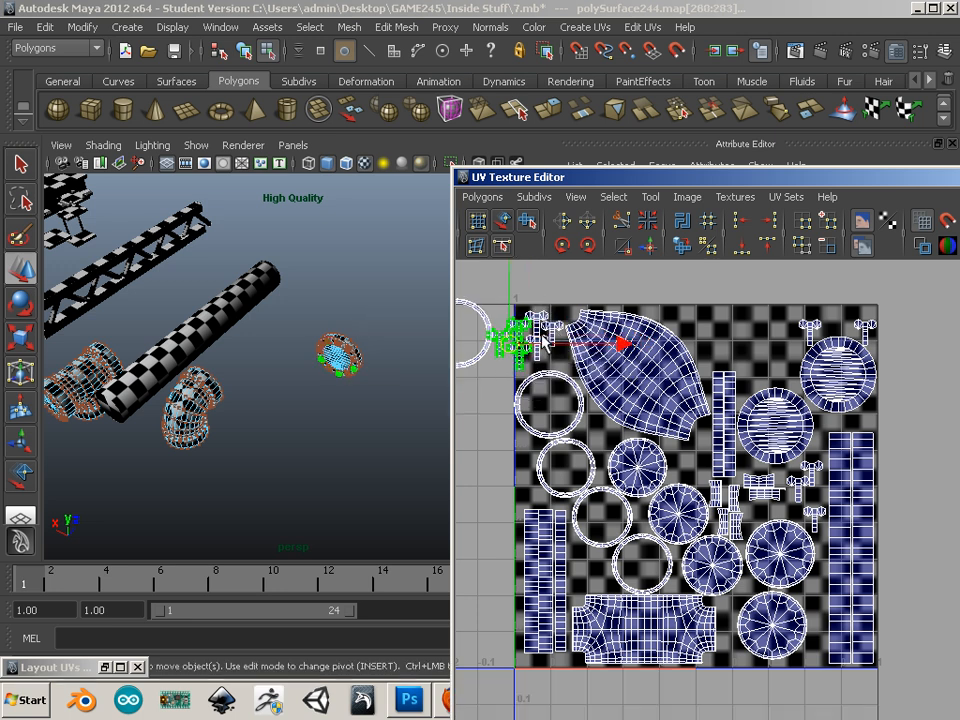
drag(518, 346, 648, 568)
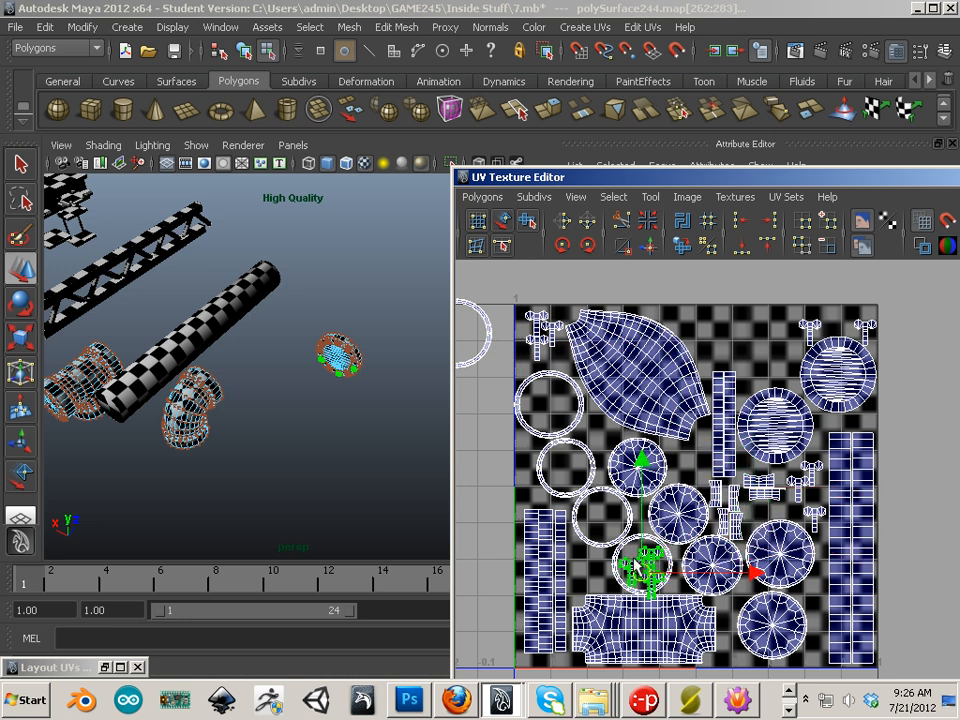
alt+right_drag(636, 567, 928, 520)
click(818, 486)
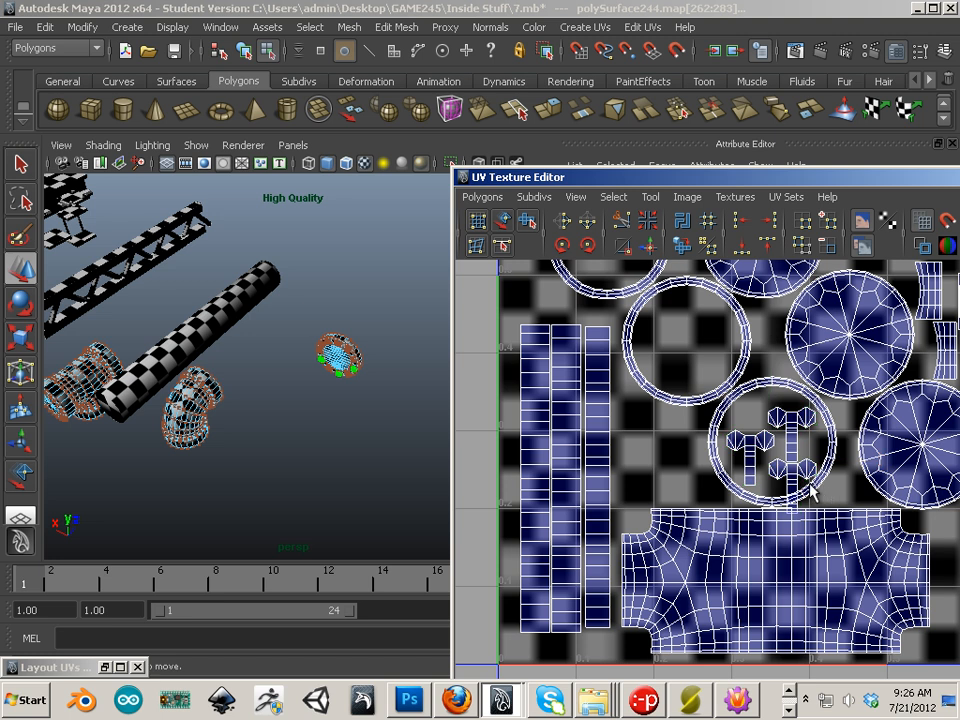
Step: Move the bolt shell that overlaps that ring's lower edge into the neighbouring T-pipe ring above and to the left
click(795, 480)
ctrl+right_drag(795, 479, 840, 464)
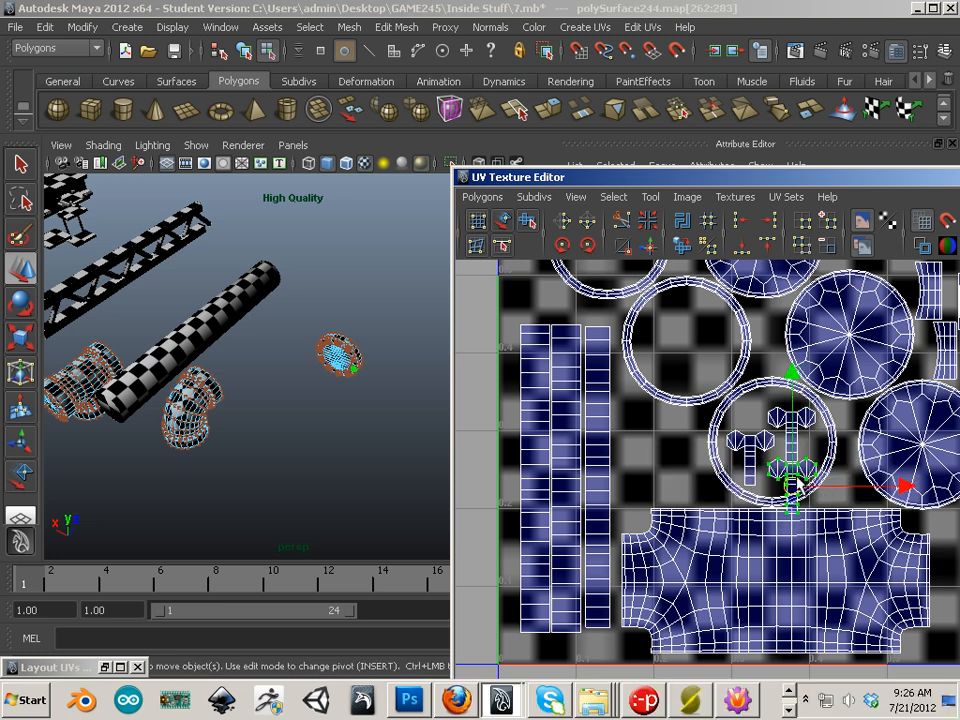
drag(795, 482, 693, 360)
Step: Move the elbow's ring shell from outside the UV square into the top gap between the elbow's large shell and the disc's bolts
scroll(692, 360, down, 2)
scroll(692, 360, down, 2)
alt+middle_drag(692, 360, 552, 412)
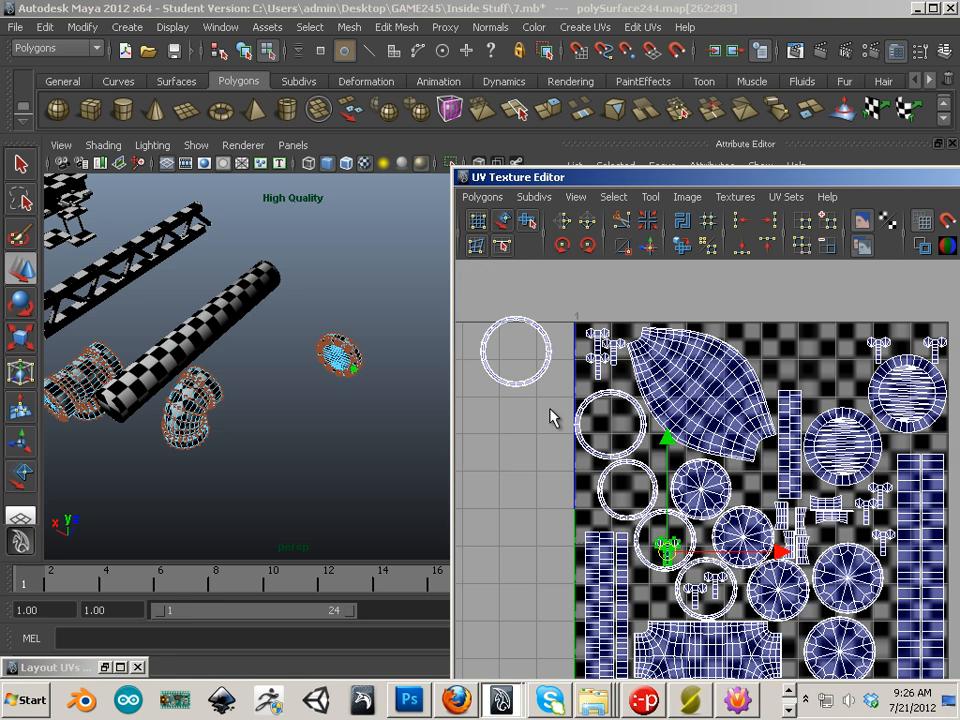
alt+middle_drag(610, 414, 599, 424)
drag(560, 313, 484, 363)
ctrl+right_drag(507, 331, 538, 330)
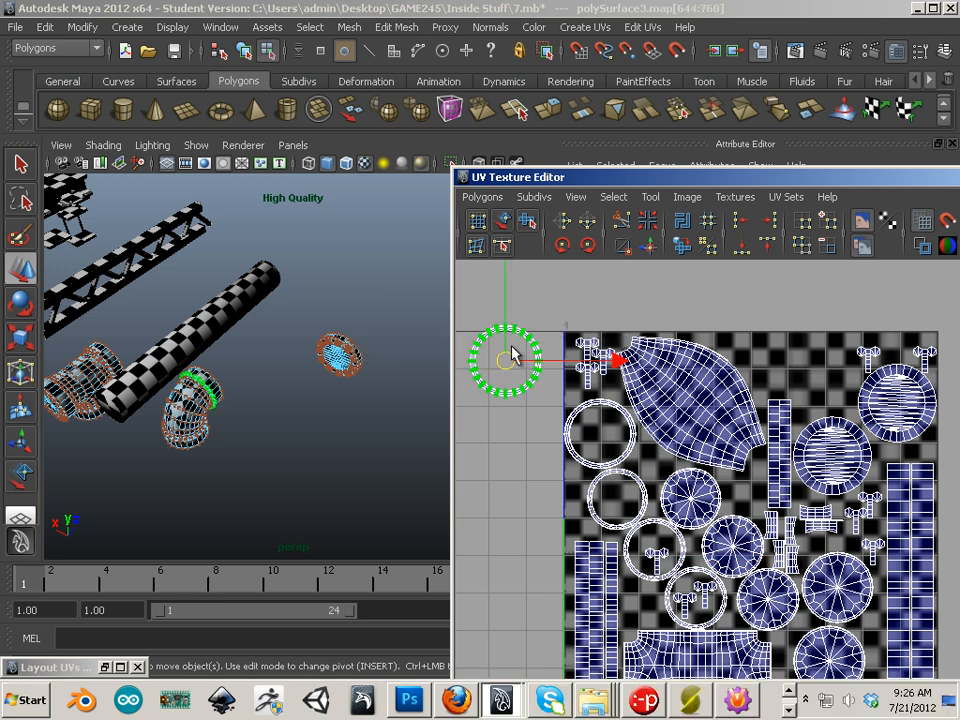
drag(508, 358, 818, 372)
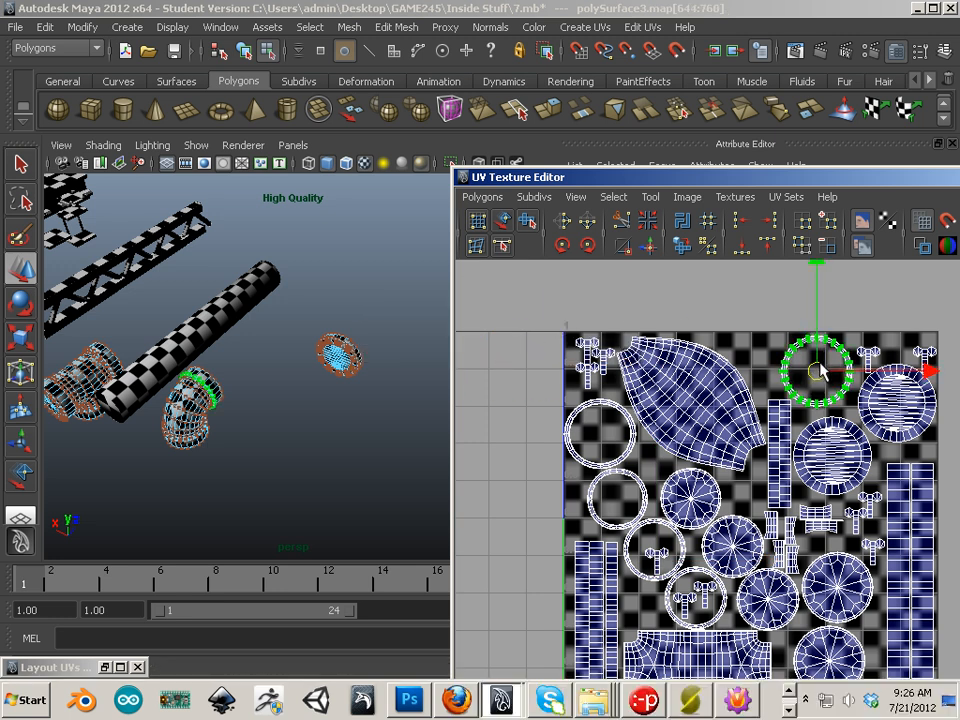
Step: Return to object mode, select all the models in the scene and center their pivots
click(392, 364)
alt+drag(256, 380, 303, 350)
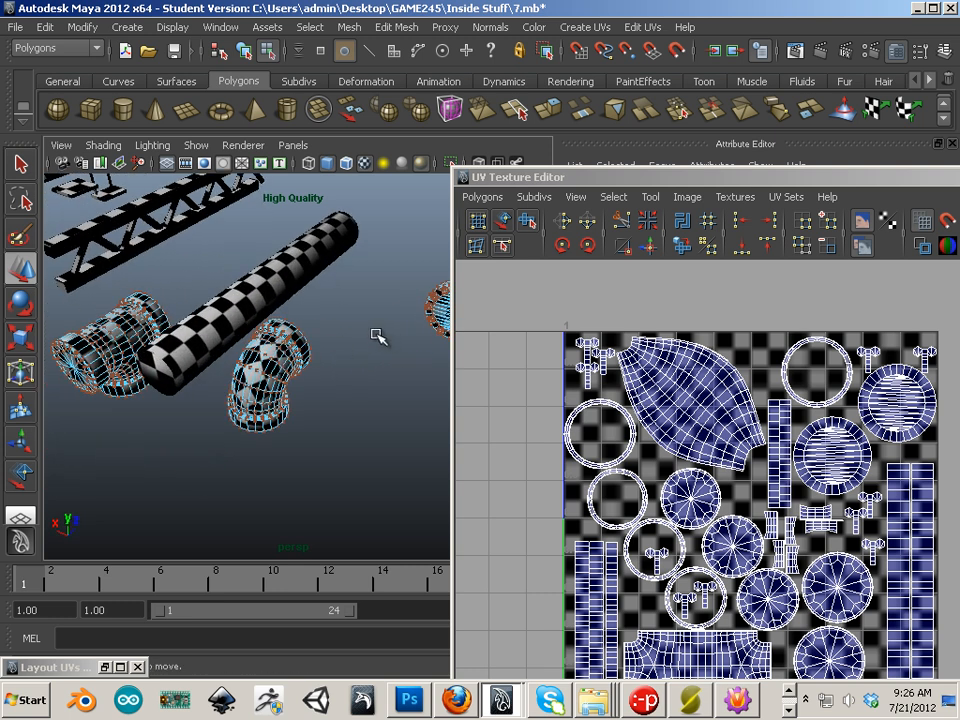
alt+drag(378, 337, 375, 321)
right_drag(403, 300, 420, 272)
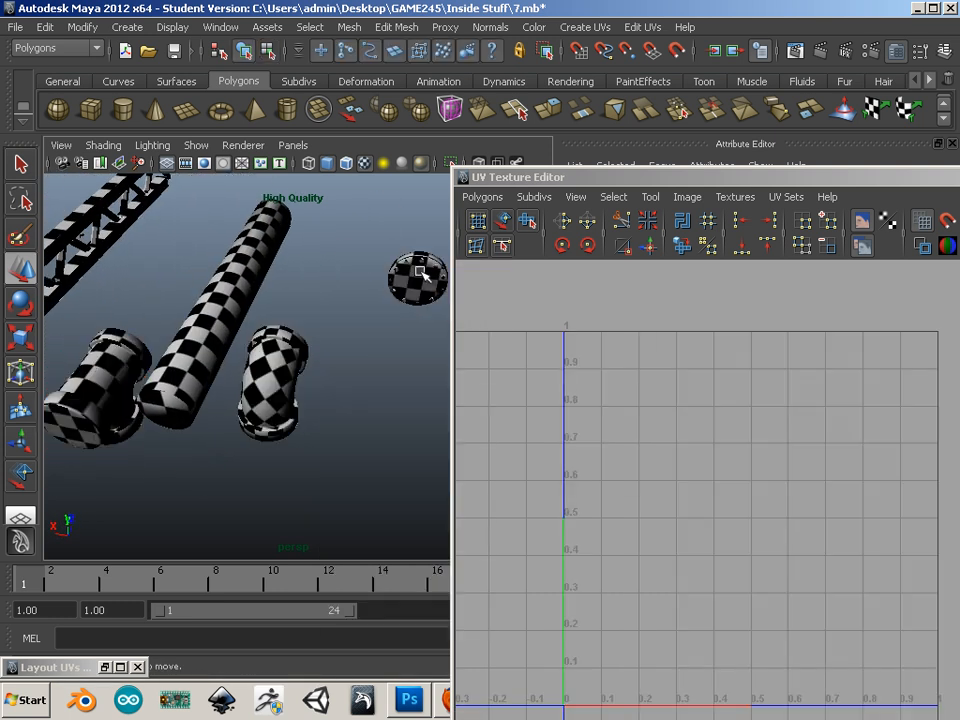
click(420, 272)
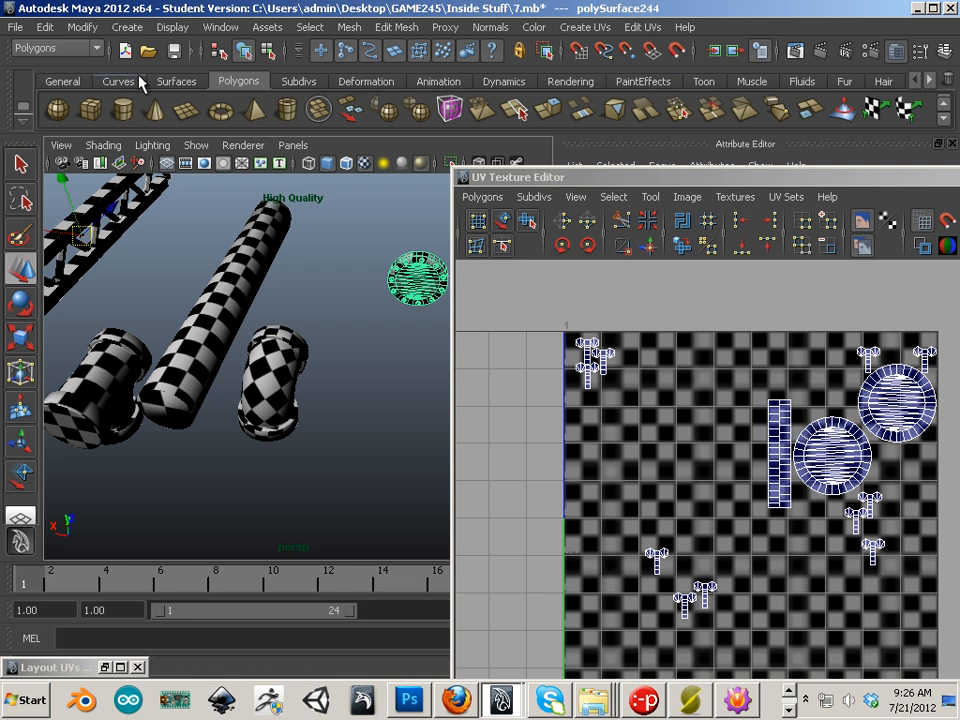
alt+right_drag(279, 353, 122, 360)
alt+middle_drag(122, 360, 252, 347)
alt+drag(252, 348, 131, 275)
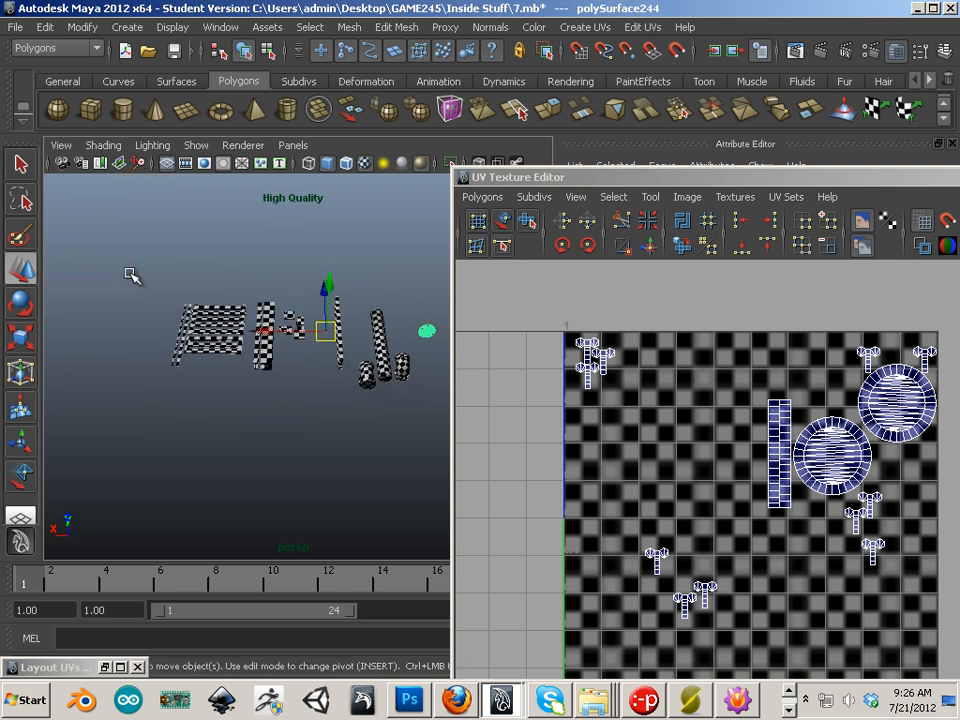
drag(432, 415, 428, 410)
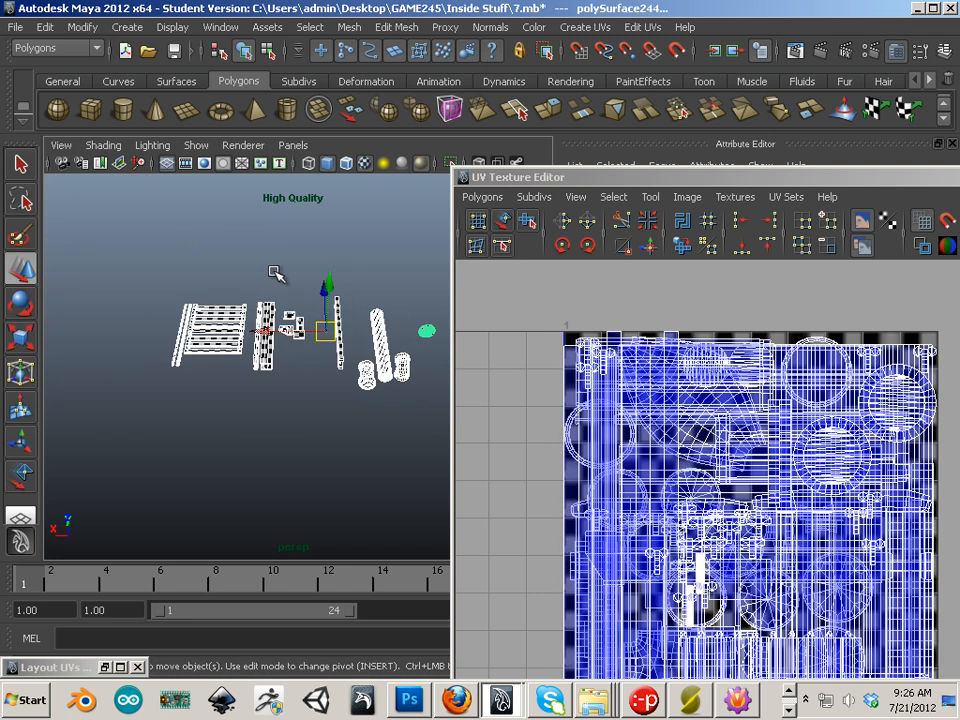
click(89, 27)
click(96, 199)
Step: Examine the pivot and UV layout of the pipes, disc, truss, small brackets, wide beams and slatted panel one after another
alt+middle_drag(413, 373, 305, 365)
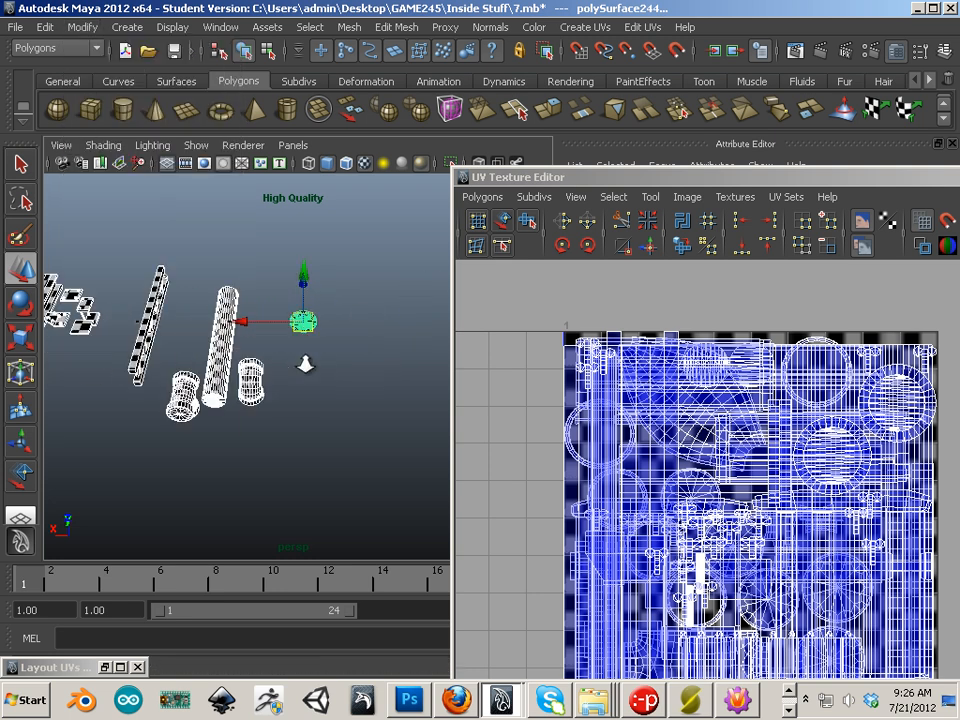
alt+right_drag(305, 365, 309, 367)
click(295, 372)
click(254, 376)
click(223, 327)
click(183, 390)
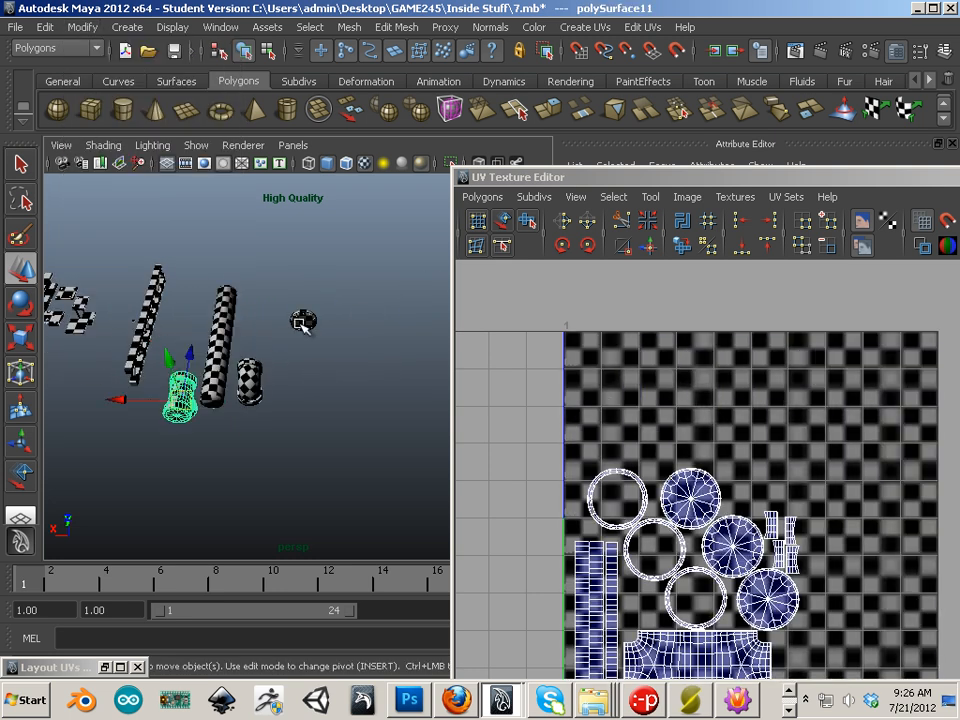
click(302, 322)
click(156, 306)
alt+drag(144, 413, 298, 373)
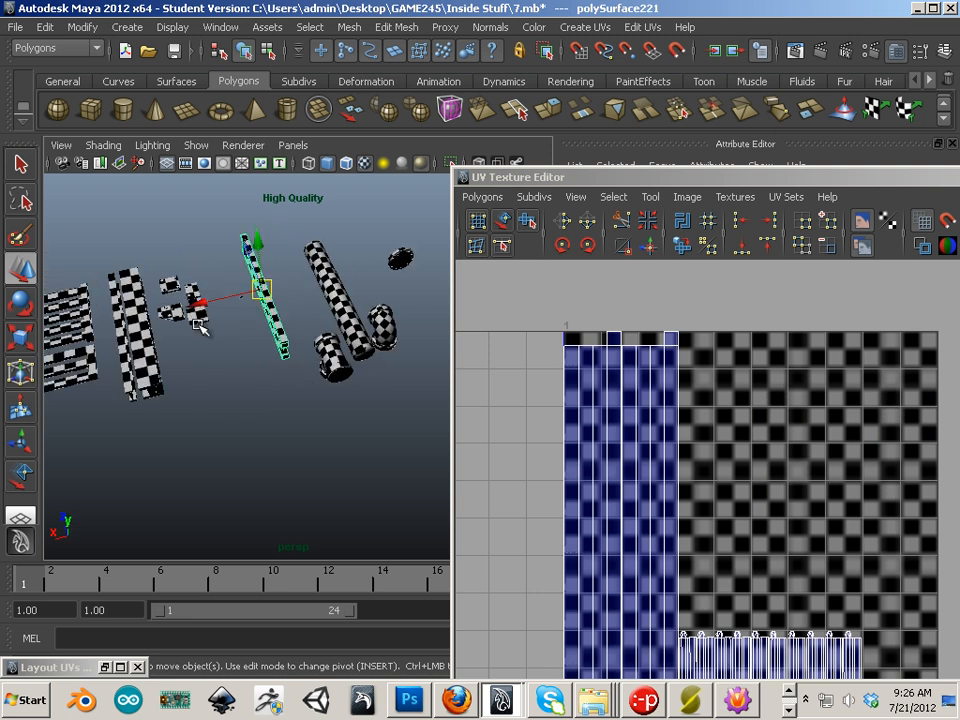
click(190, 285)
click(167, 308)
alt+drag(180, 362, 268, 345)
click(263, 340)
click(201, 346)
click(147, 329)
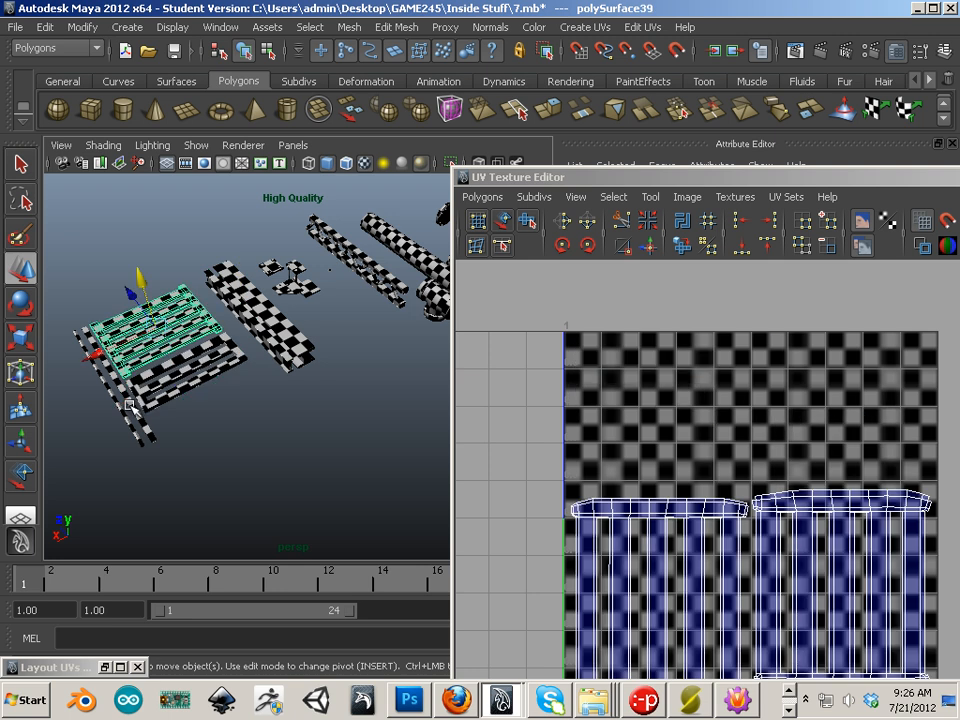
click(130, 422)
click(343, 411)
Step: Inspect the checker texture across the whole set of models from several sides, including the thin beam beside the slats
alt+drag(343, 411, 220, 364)
alt+drag(178, 322, 258, 305)
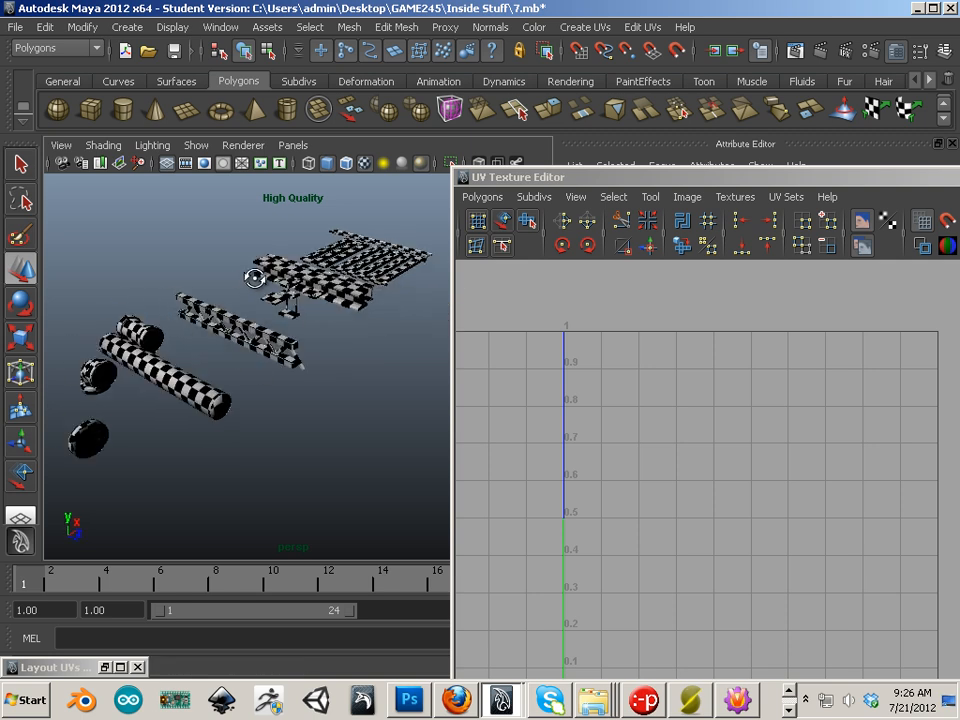
alt+right_drag(258, 305, 328, 324)
alt+middle_drag(268, 366, 348, 367)
alt+right_drag(348, 367, 228, 348)
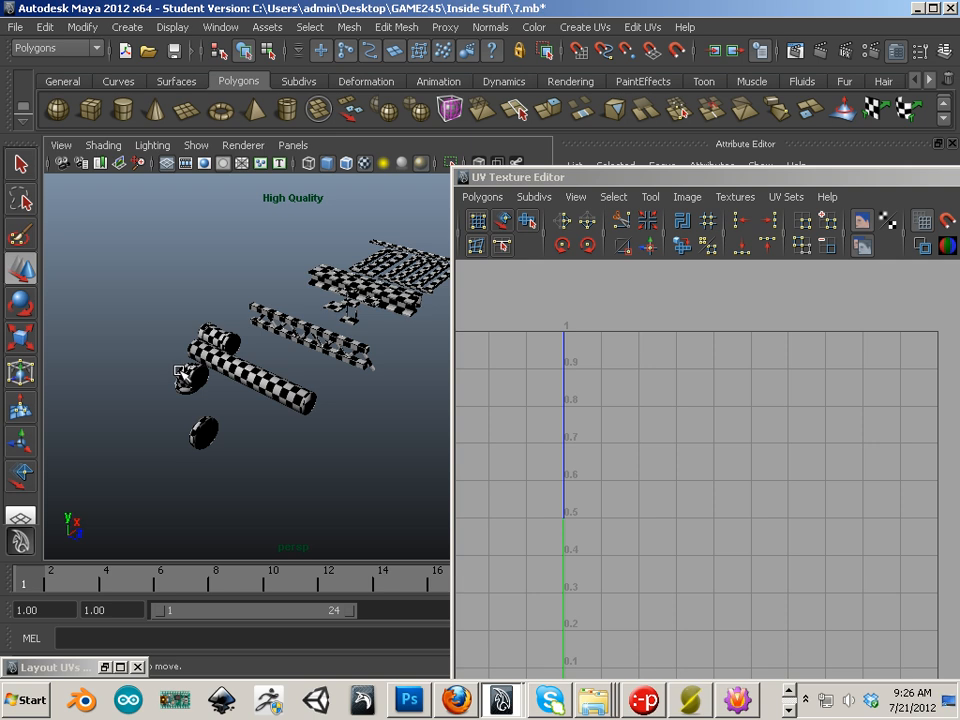
alt+drag(240, 410, 281, 410)
click(362, 442)
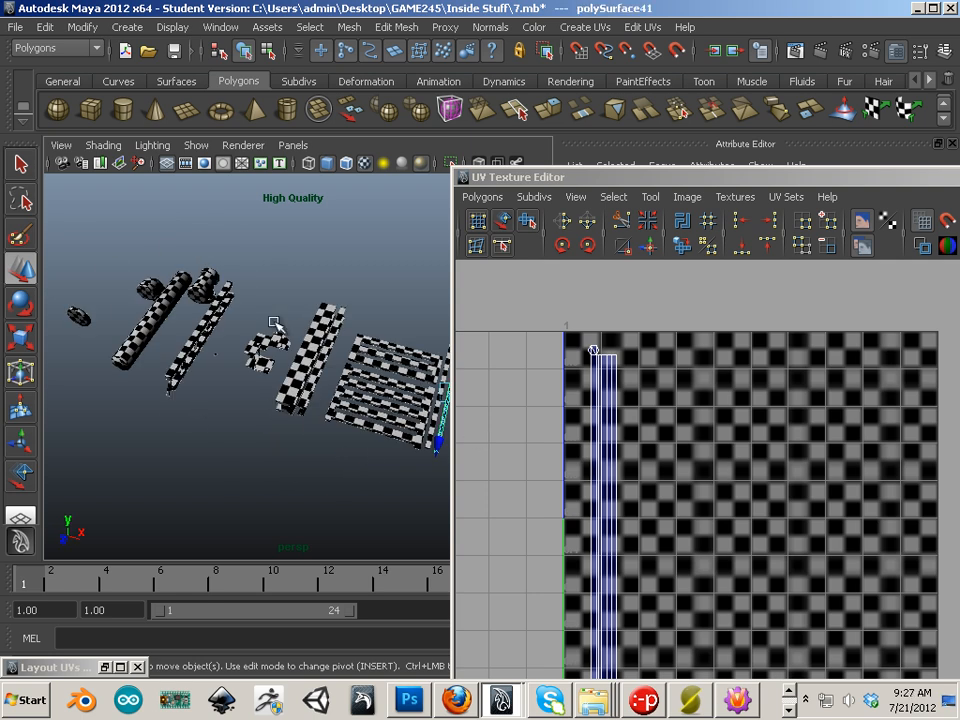